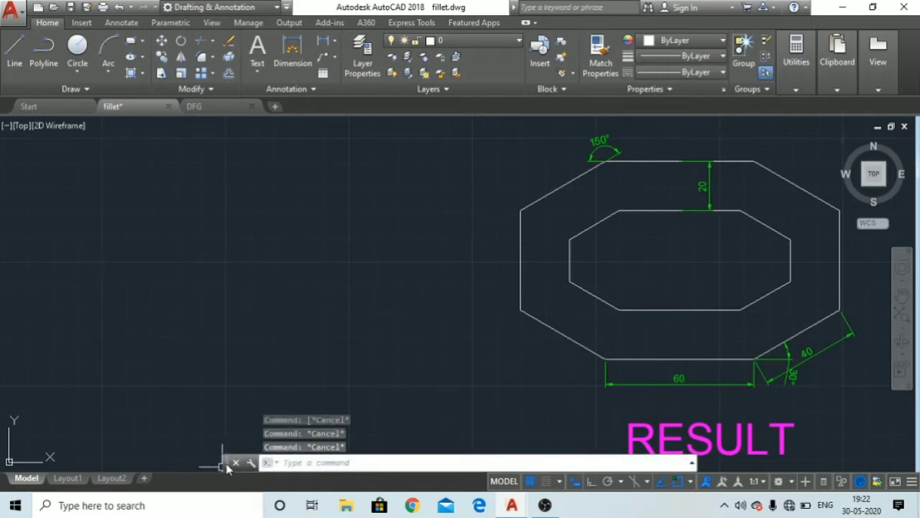
Move the command line aside and examine the reference octagon's side lengths, corner angles and the spacing between its outlines
left_click_drag(227, 467, 108, 467)
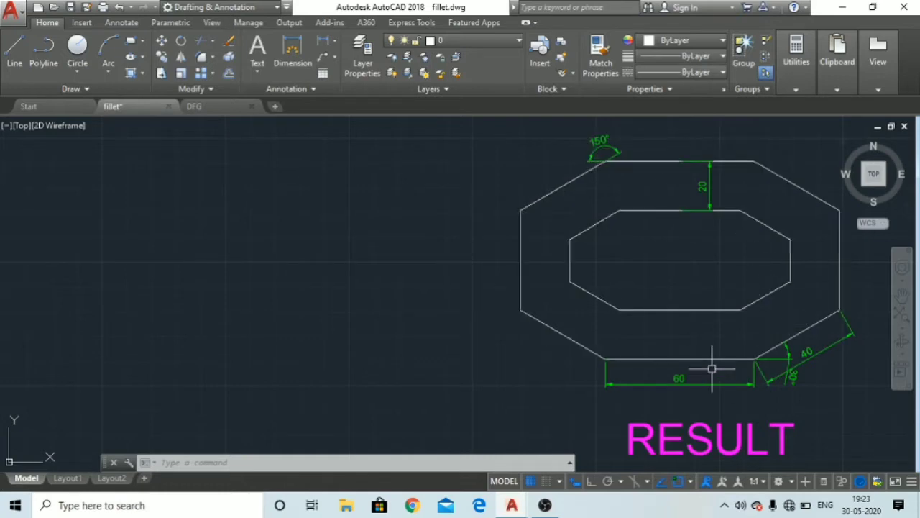
scroll(711, 368, "up", 5)
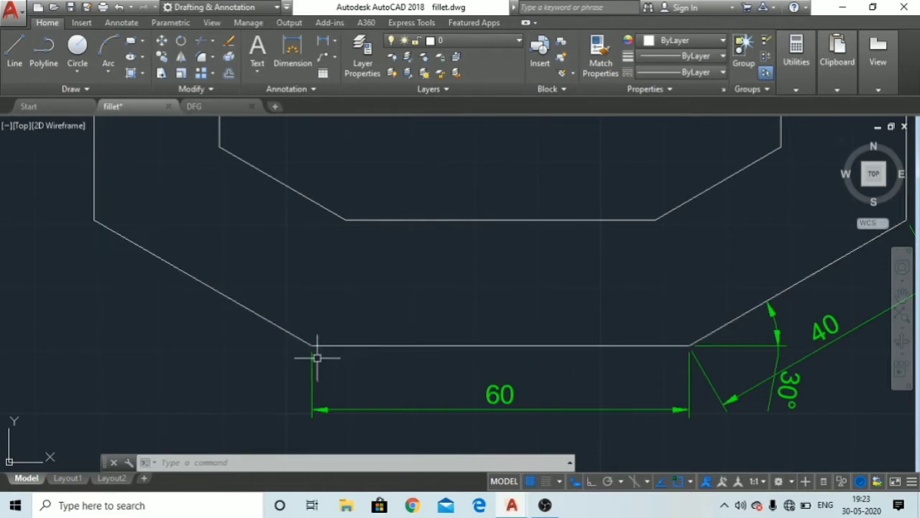
scroll(657, 329, "down", 5)
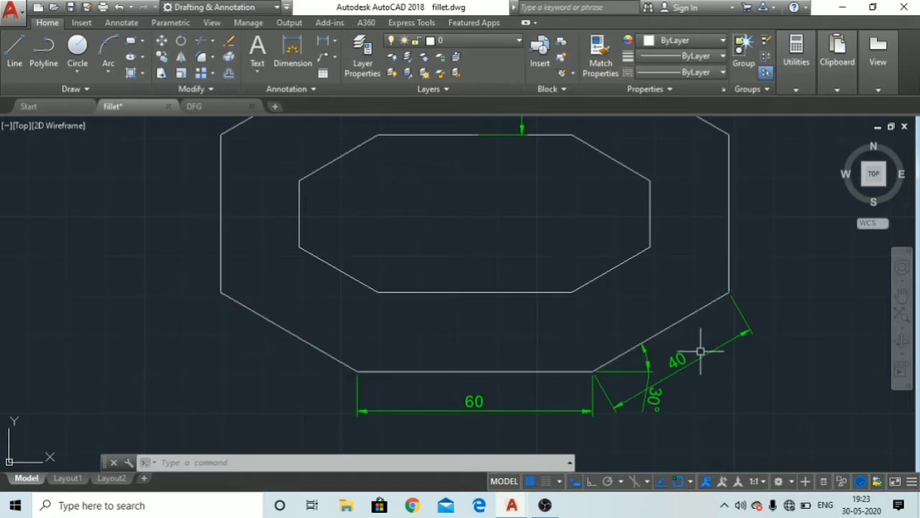
scroll(643, 373, "up", 5)
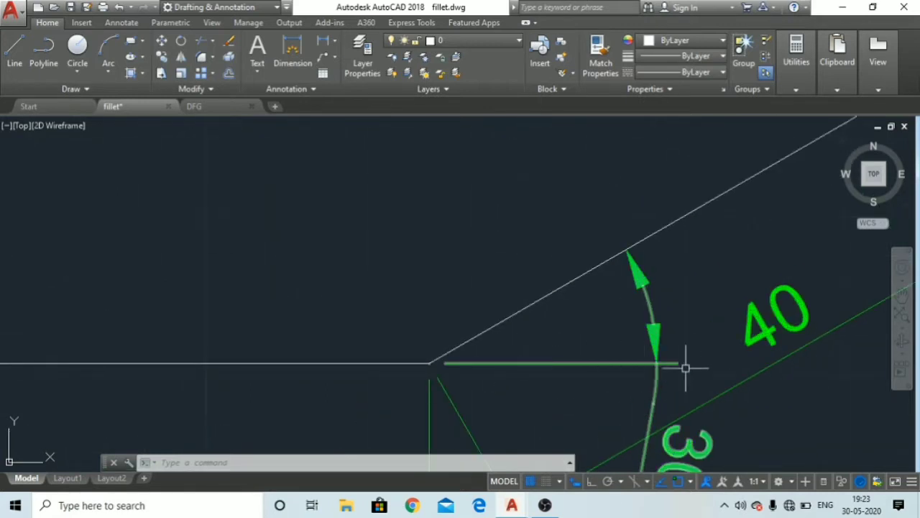
scroll(676, 360, "down", 2)
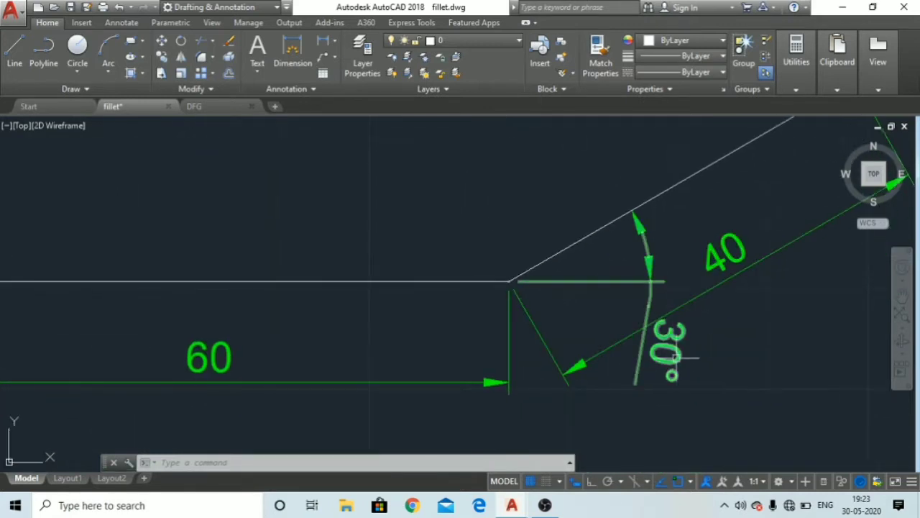
scroll(413, 185, "down", 4)
mouse_move(417, 192)
middle_mouse_down()
mouse_move(602, 419)
mouse_move(645, 451)
middle_mouse_up()
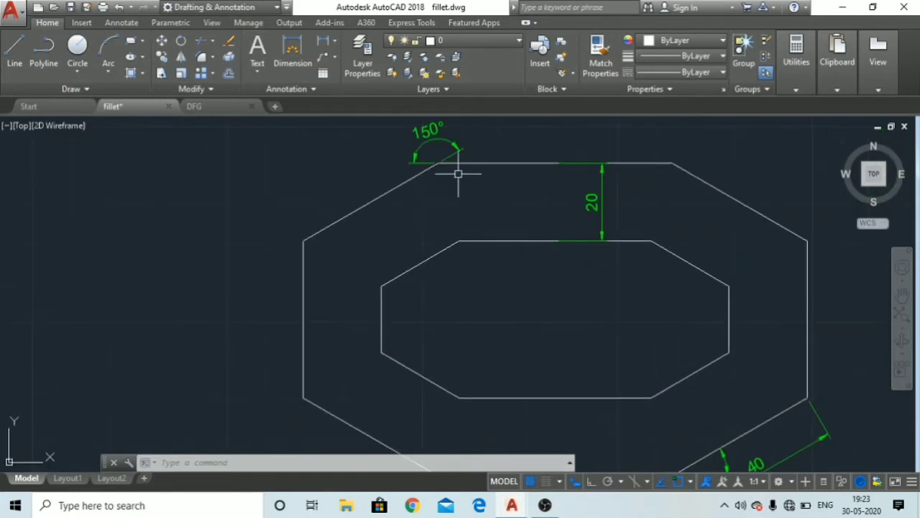
scroll(458, 173, "up", 6)
middle_click_drag(462, 179, 553, 379)
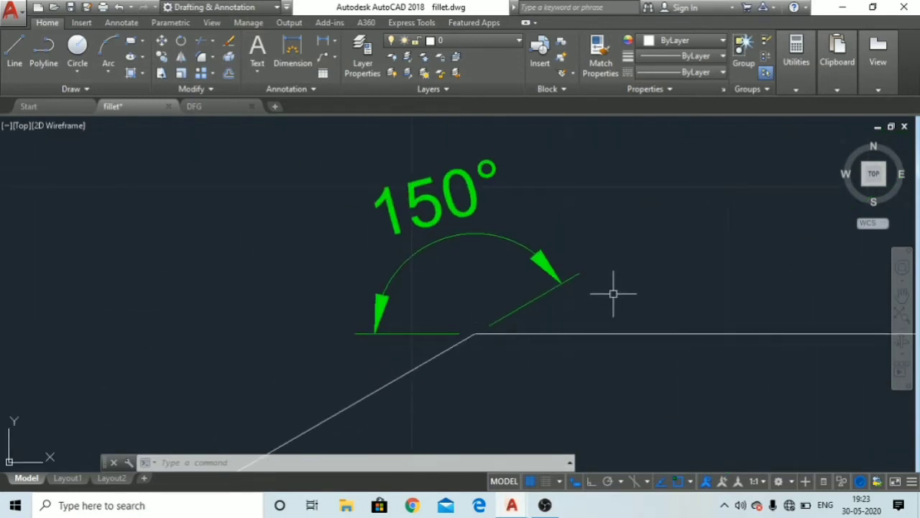
scroll(612, 292, "down", 4)
middle_click_drag(691, 336, 425, 187)
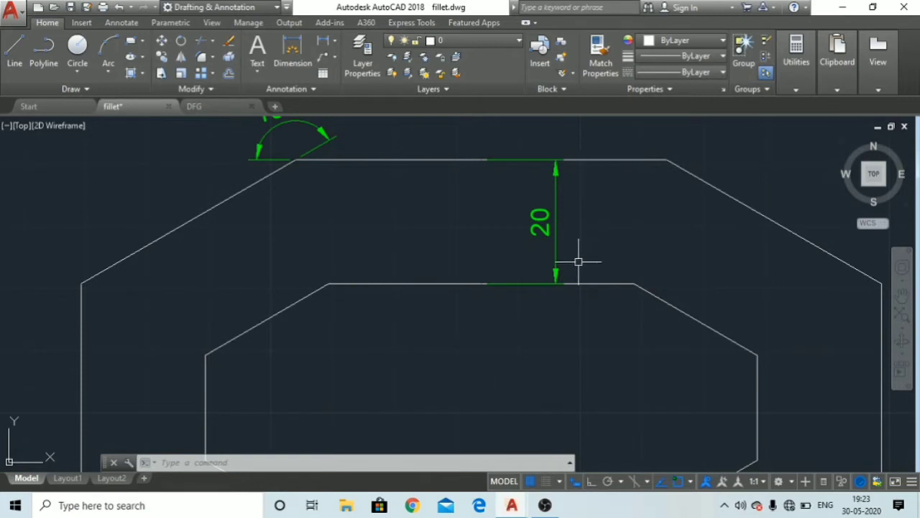
scroll(522, 300, "down", 4)
middle_click_drag(522, 300, 674, 249)
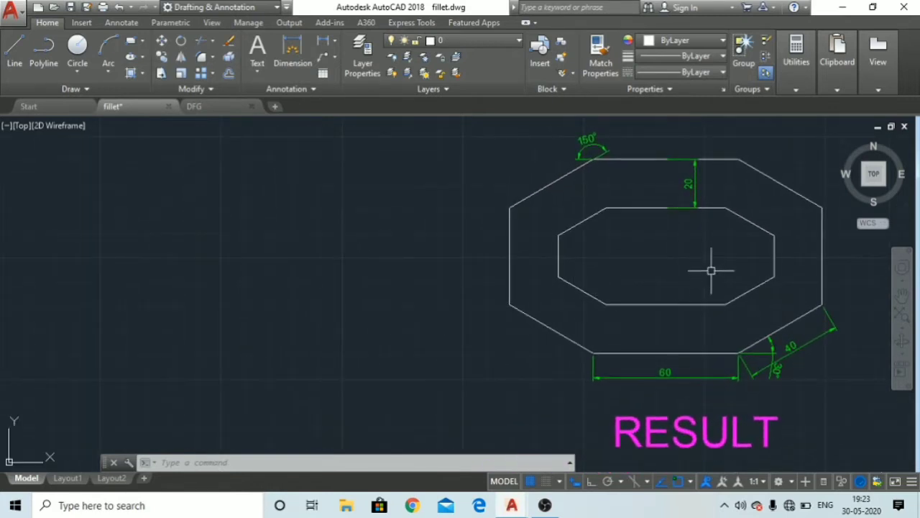
Turn Ortho on and draw a 60-unit horizontal line in the empty area beside the reference drawing as the bottom edge
left_click(22, 67)
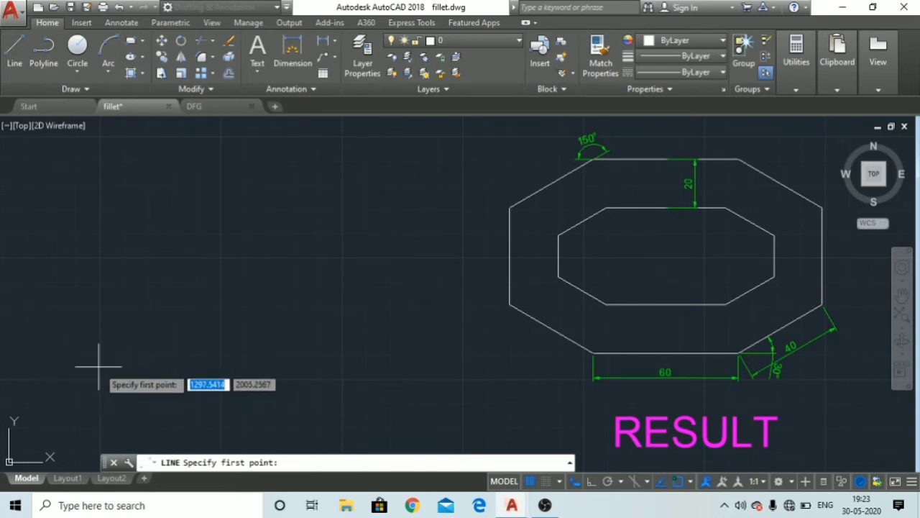
left_click(590, 483)
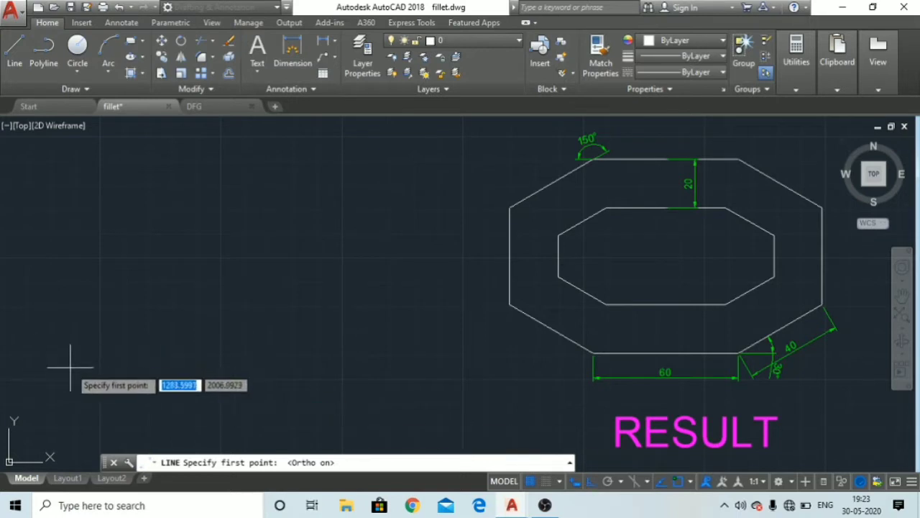
left_click(33, 365)
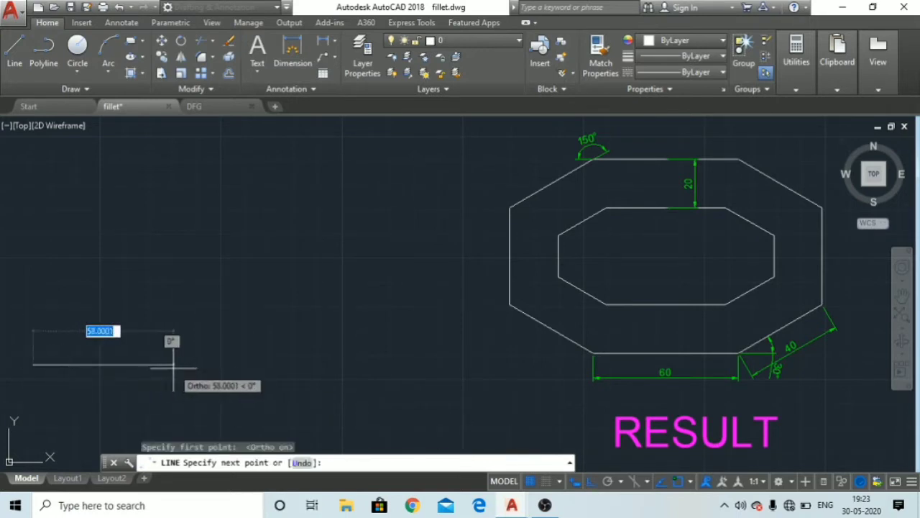
type("60")
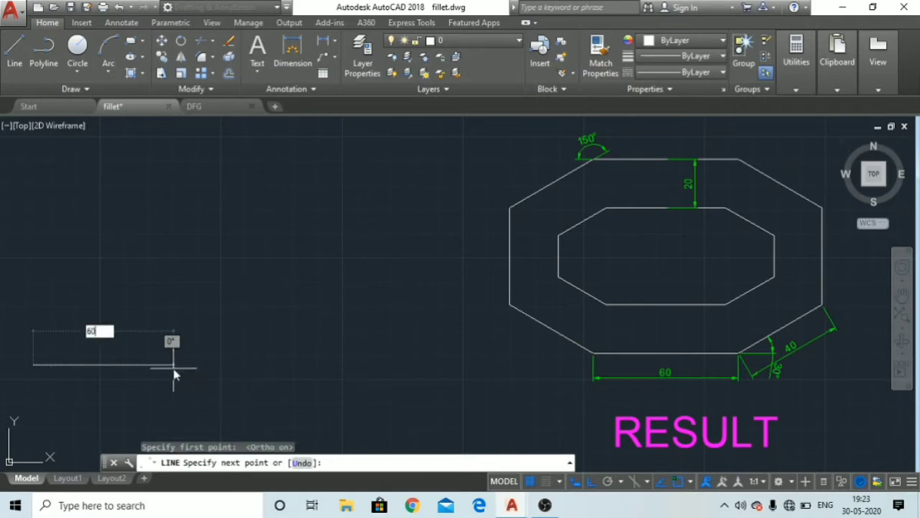
key("Return")
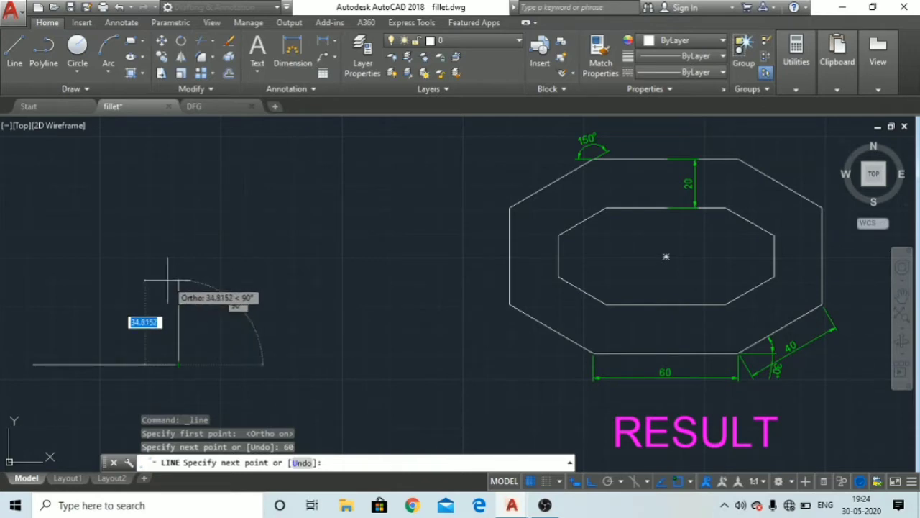
Continue the outline with a 40-unit segment at 30° and a 60-unit vertical segment going up
type("4")
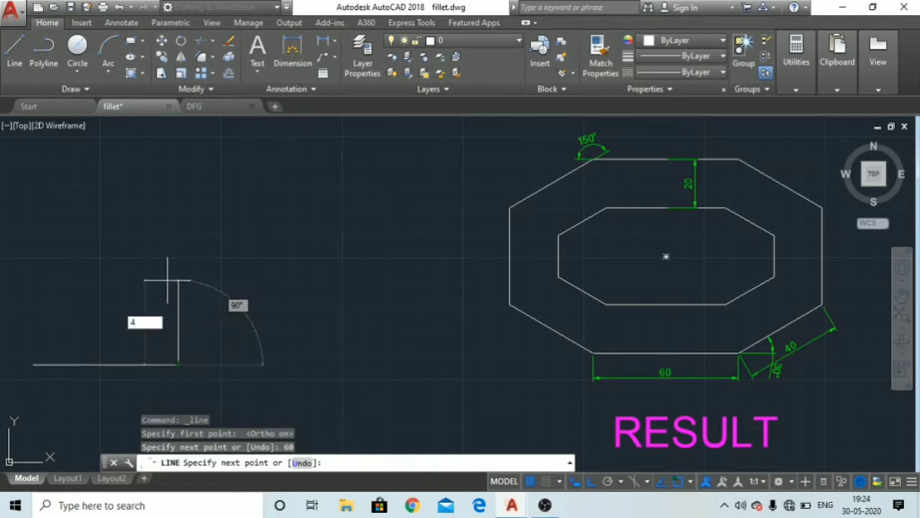
type("0")
key("Tab")
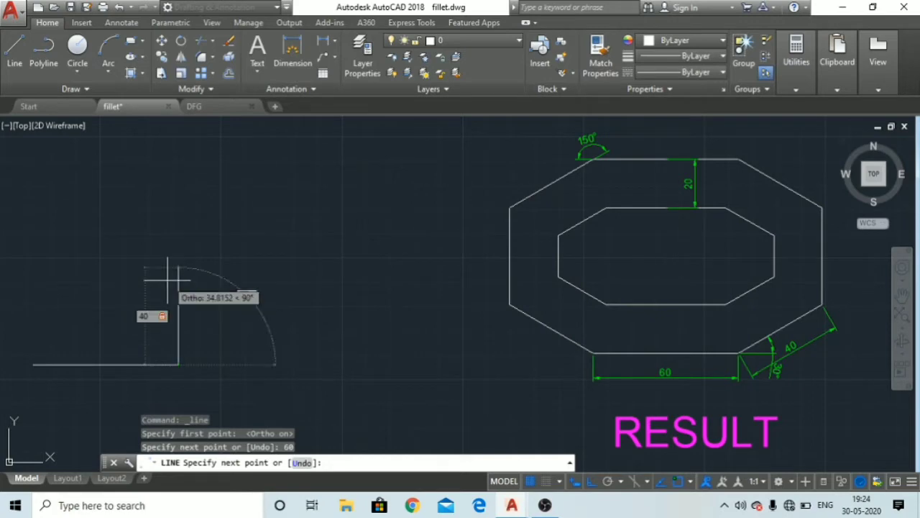
type("3")
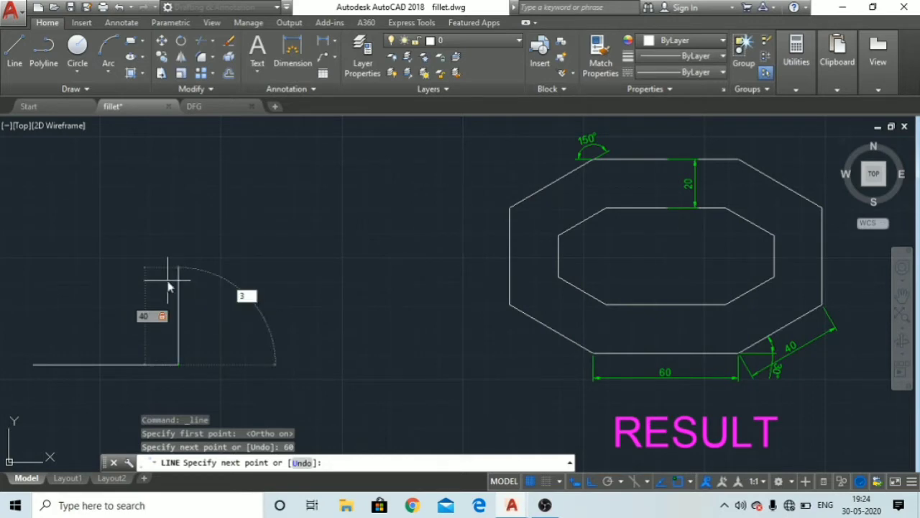
type("0")
key("Return")
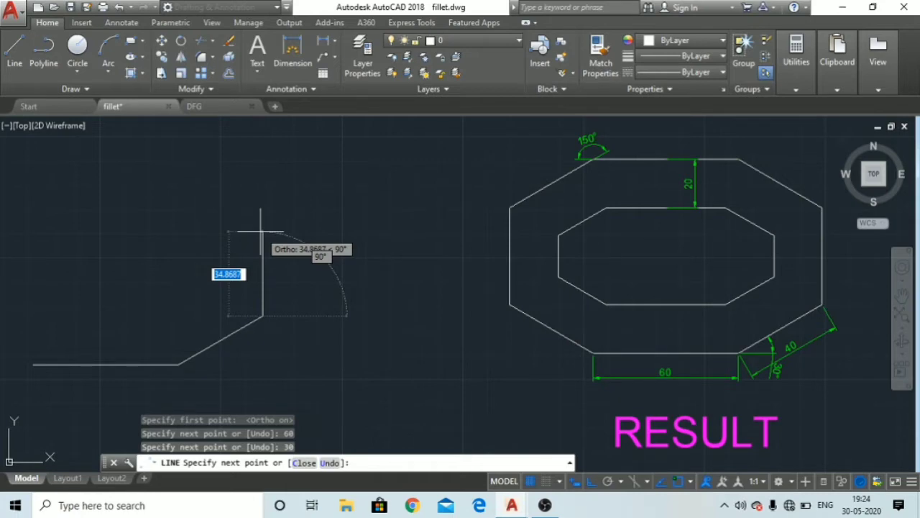
type("60")
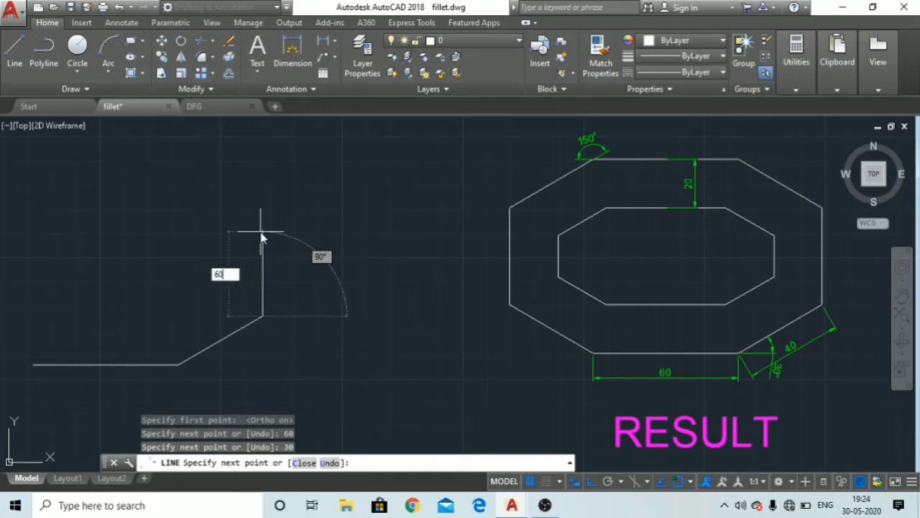
key("Return")
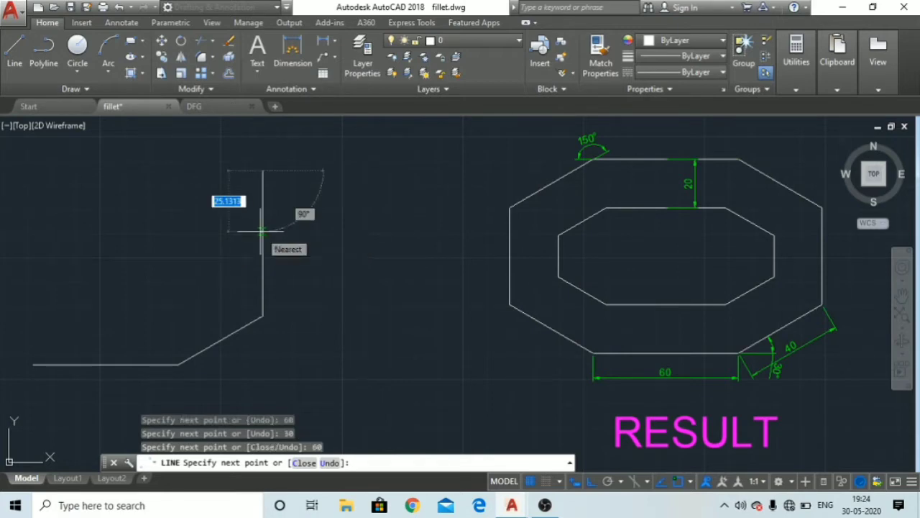
Try a 40-unit segment at 30° from the upper end of the vertical edge, then undo it
scroll(158, 216, "down", 4)
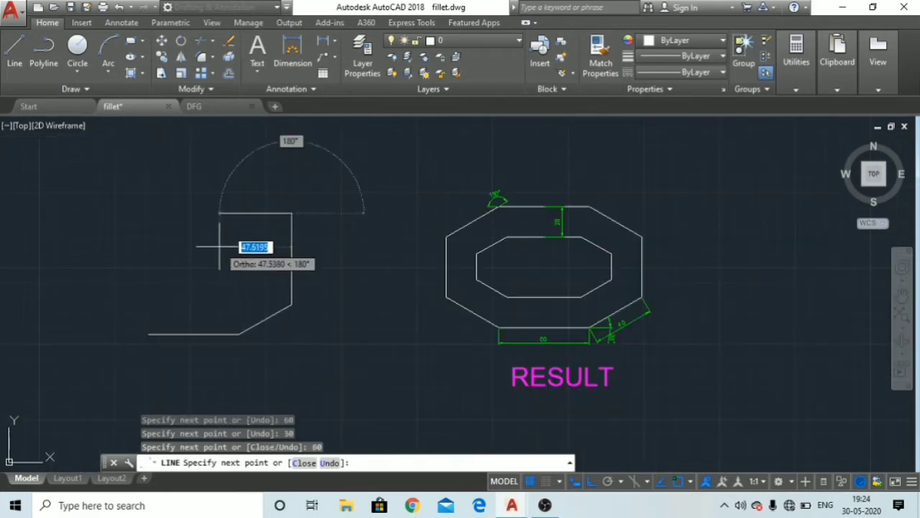
mouse_move(220, 248)
middle_mouse_down()
mouse_move(258, 252)
mouse_move(257, 281)
mouse_move(353, 339)
middle_mouse_up()
scroll(361, 276, "up", 4)
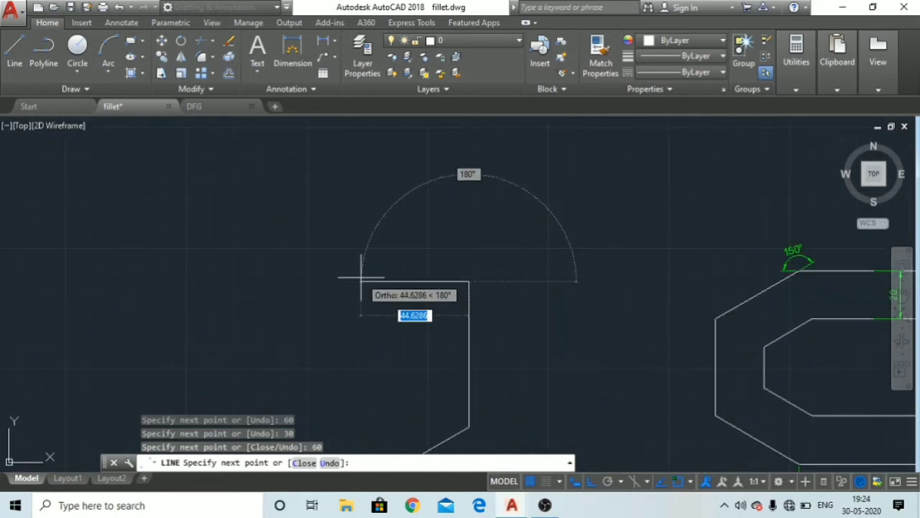
middle_click_drag(360, 277, 203, 231)
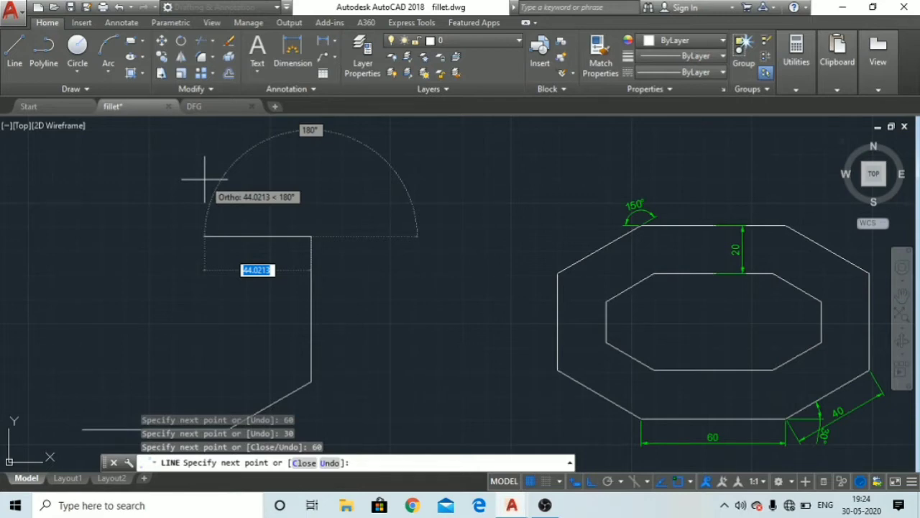
type("4")
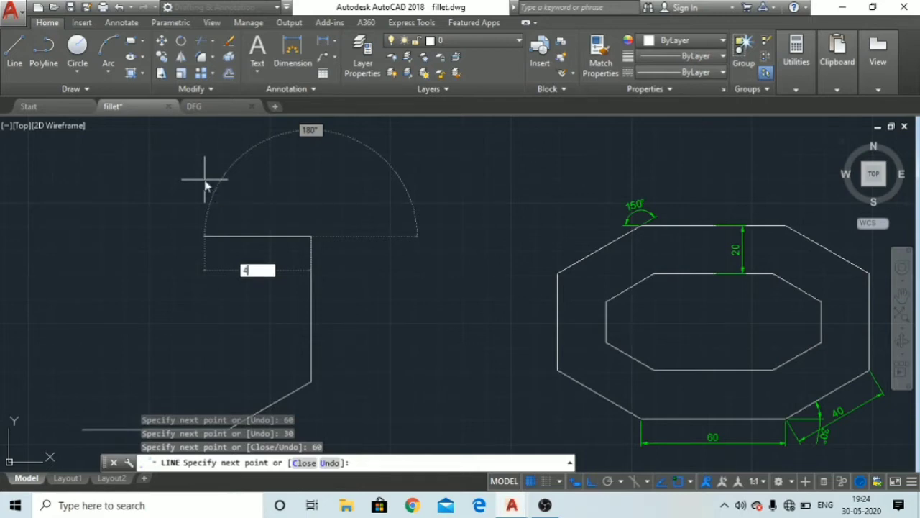
type("0")
key("Tab")
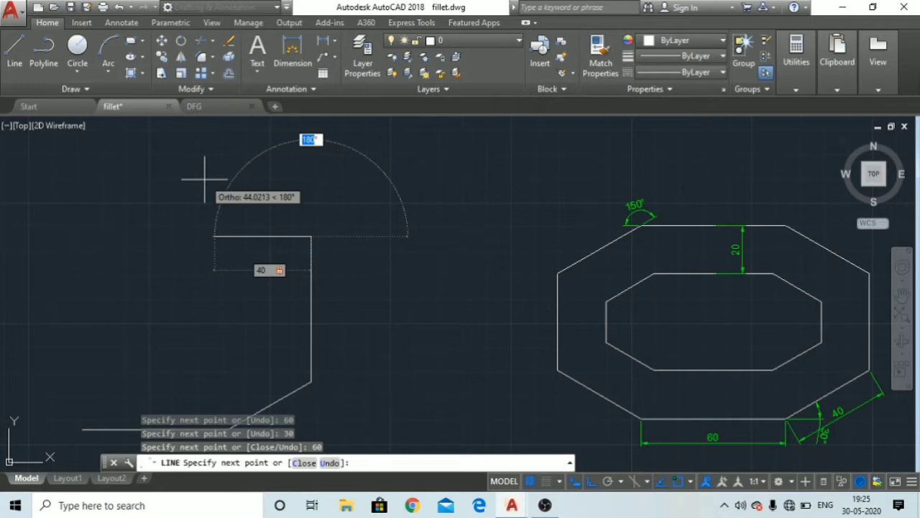
type("3")
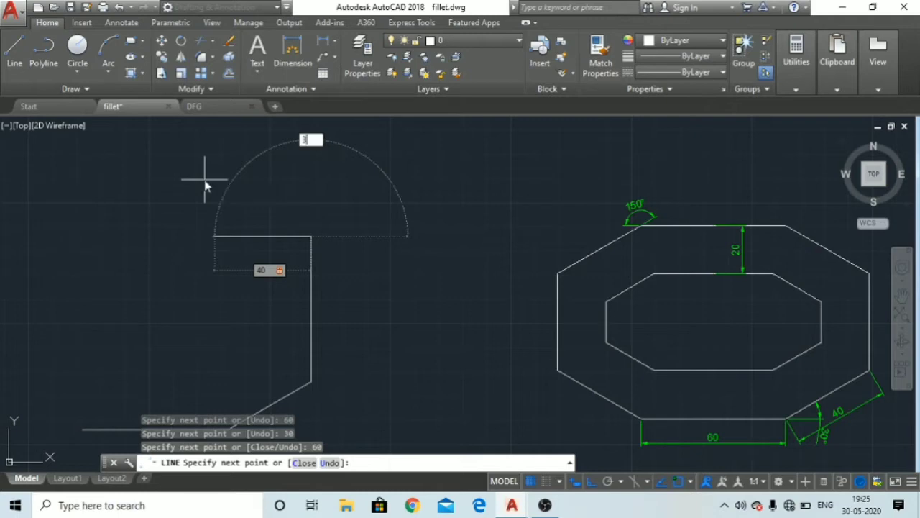
type("0")
key("Return")
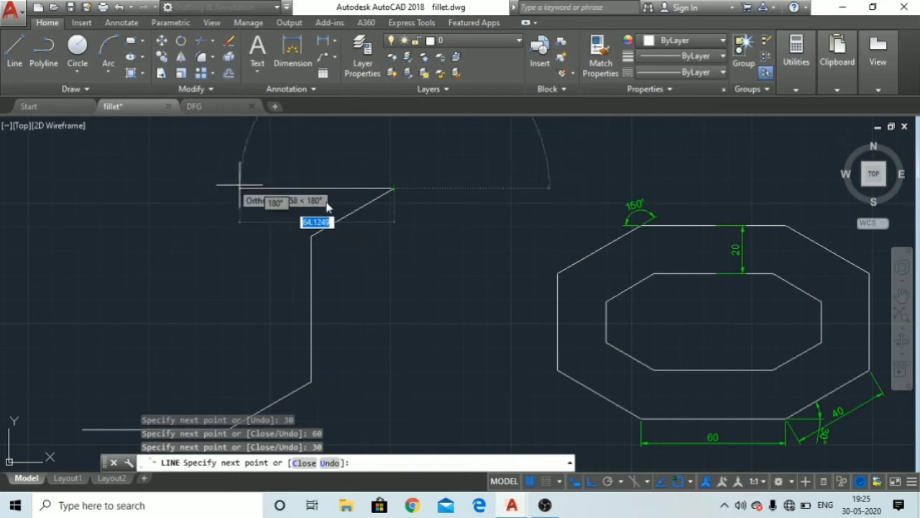
key("ctrl+z")
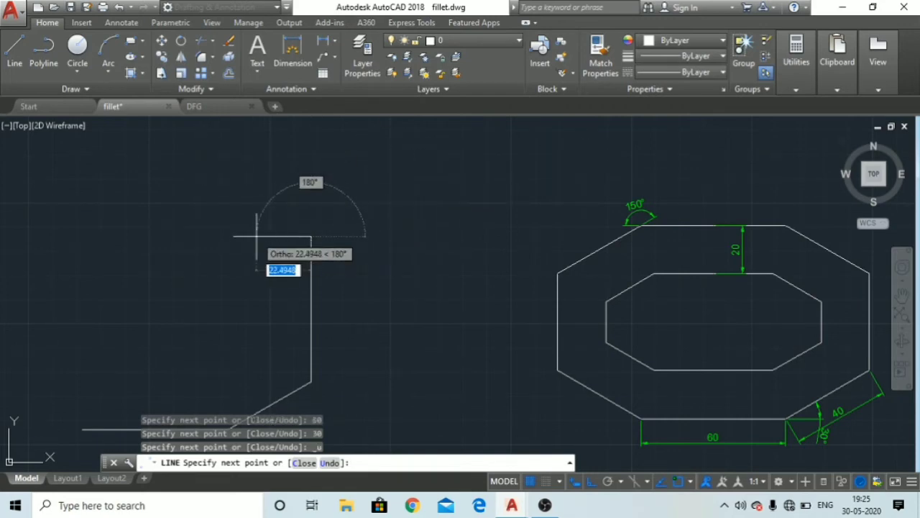
Try a 40-unit segment at -30° from the upper end of the vertical edge, then undo it
type("40")
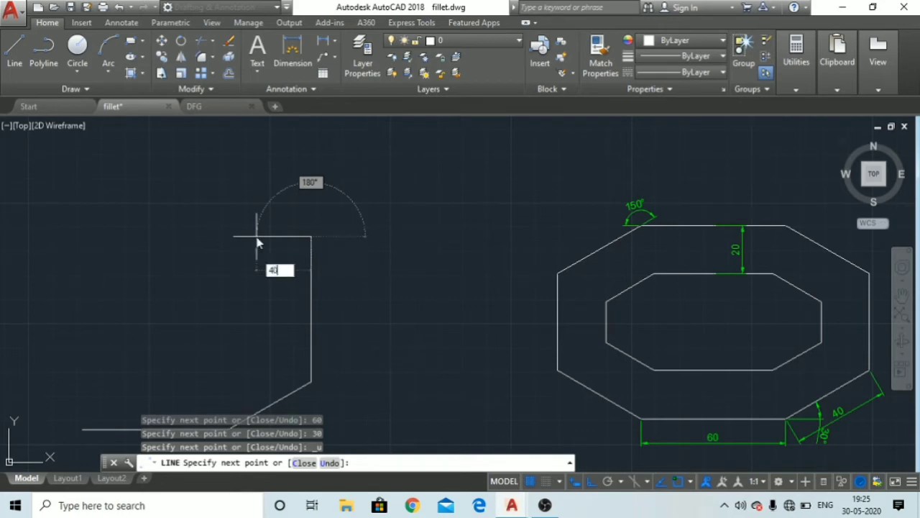
key("Tab")
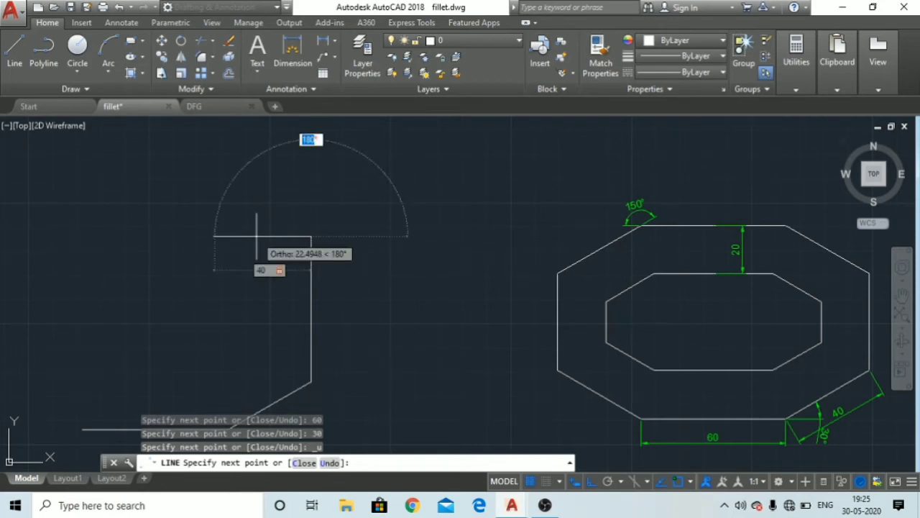
type("-30")
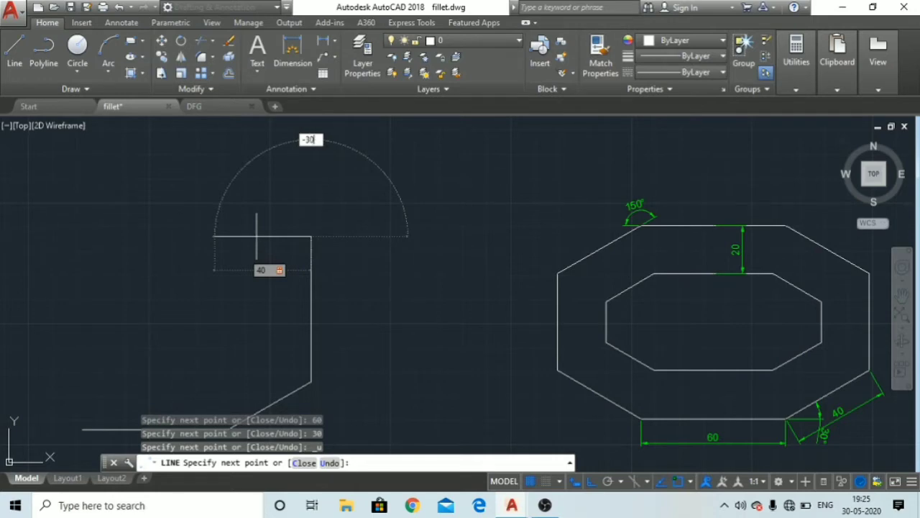
key("Return")
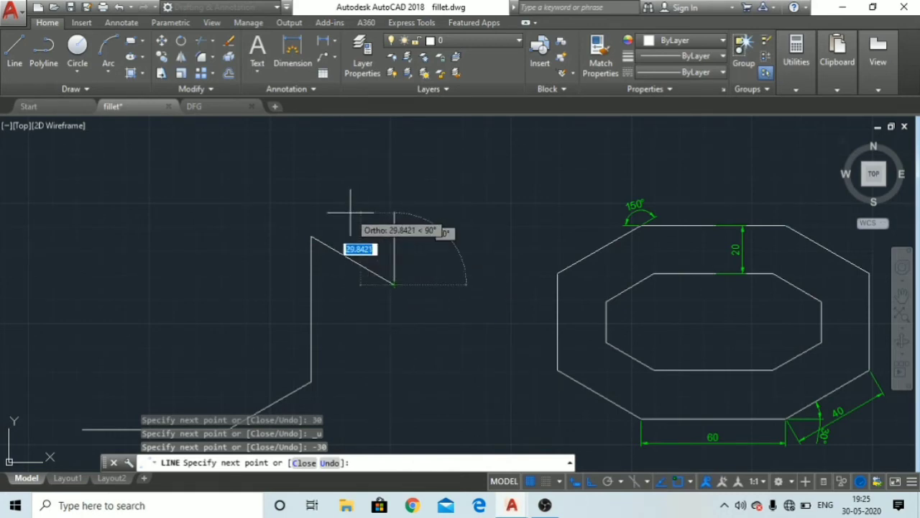
key("ctrl+z")
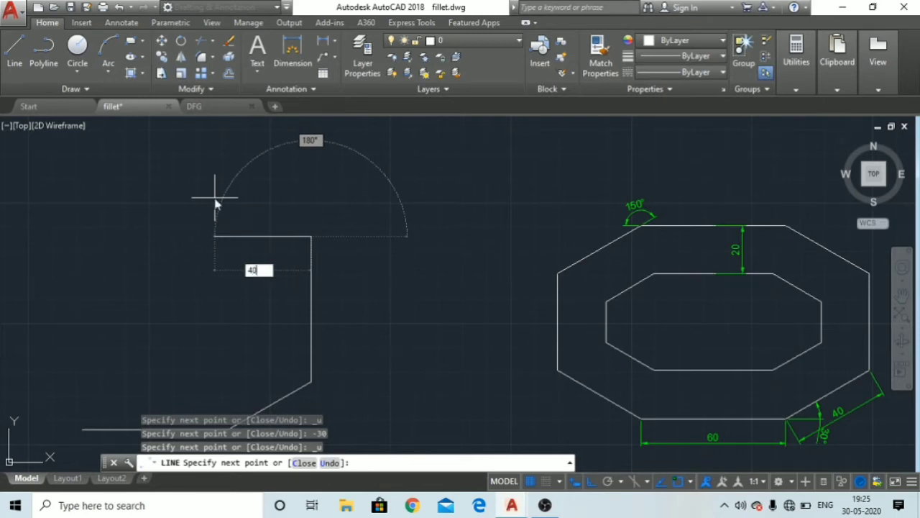
Add a 40-unit segment at 150° from the upper end of the vertical edge
key("Tab")
type("1")
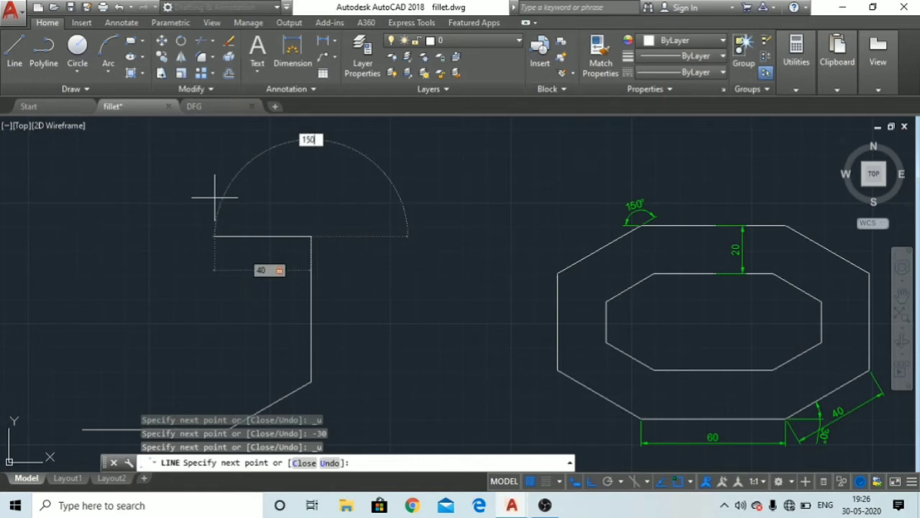
type("50")
key("Return")
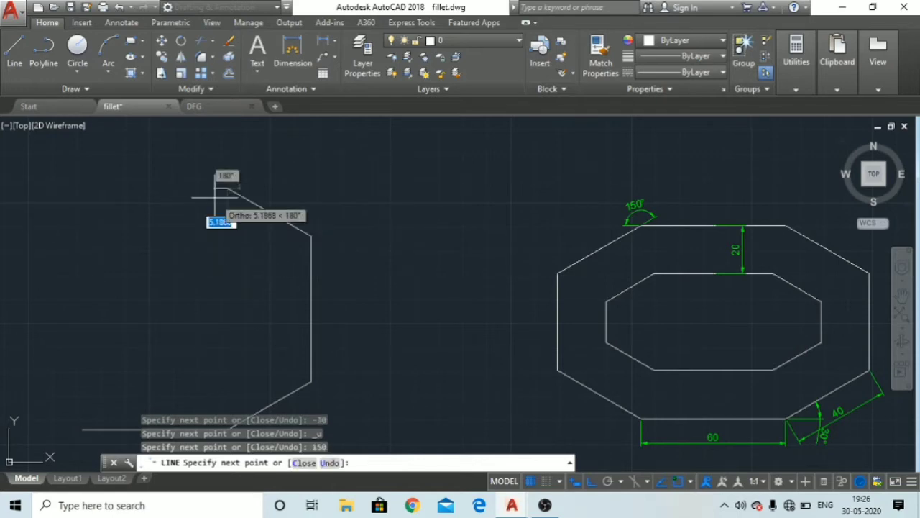
Add a 60-unit horizontal segment going left as the outline's top edge and end the line
middle_click_drag(137, 251, 225, 231)
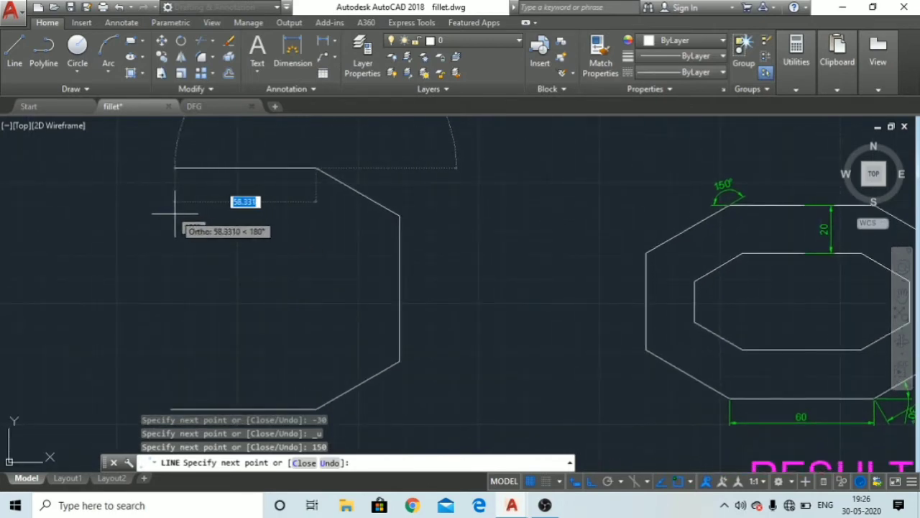
type("60")
key("Return")
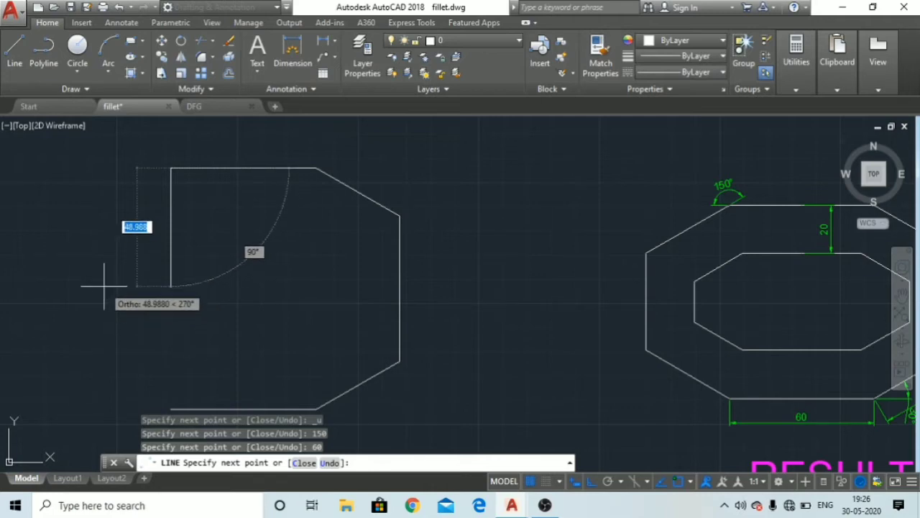
key("Escape")
key("Escape")
key("Escape")
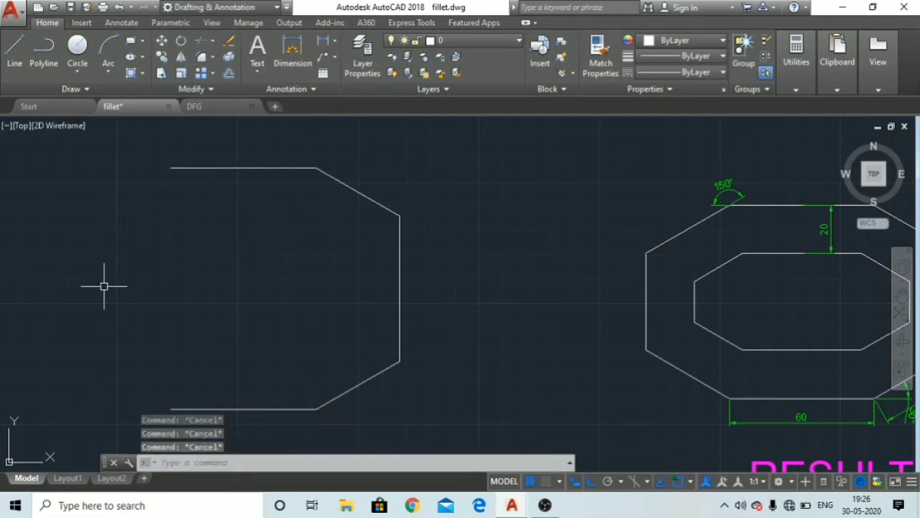
Mirror the vertical edge and its two sloped segments about the line through the top and bottom edges' midpoints, keeping the source objects
middle_click_drag(170, 303, 210, 301)
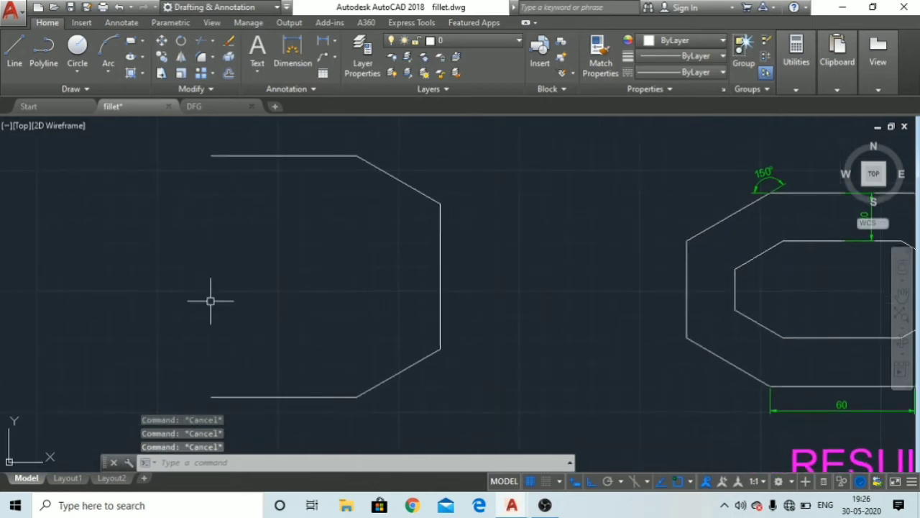
left_click(455, 161)
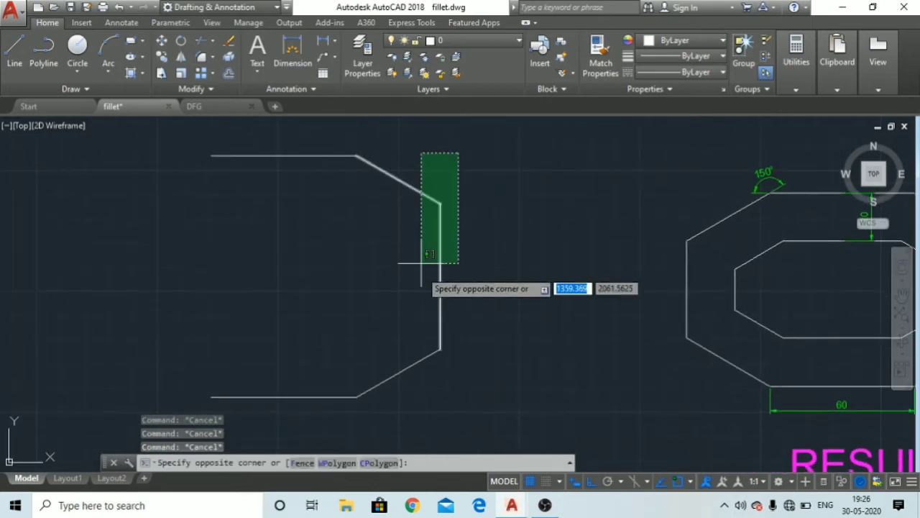
left_click(397, 410)
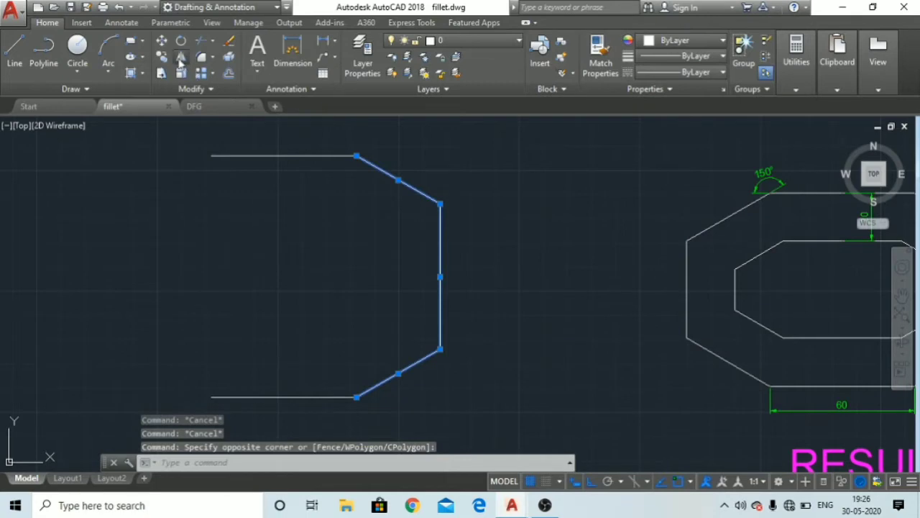
left_click(180, 57)
left_click(284, 155)
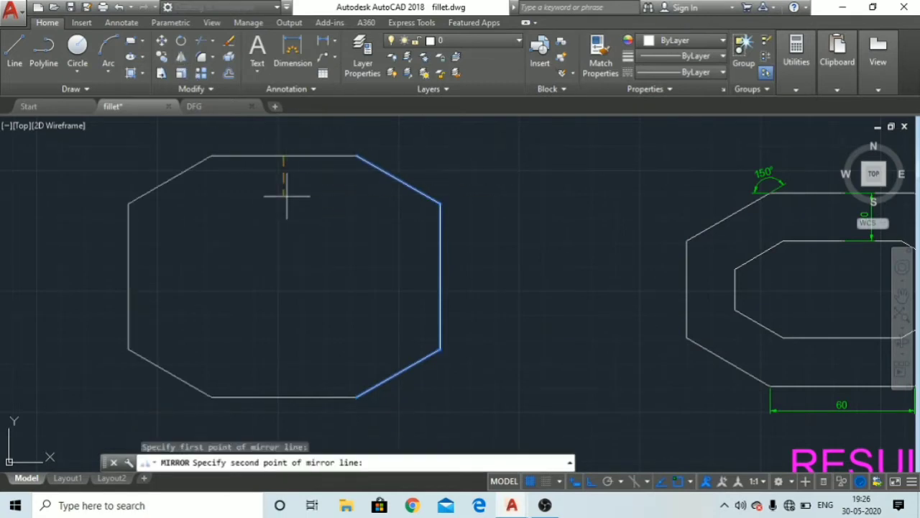
left_click(285, 396)
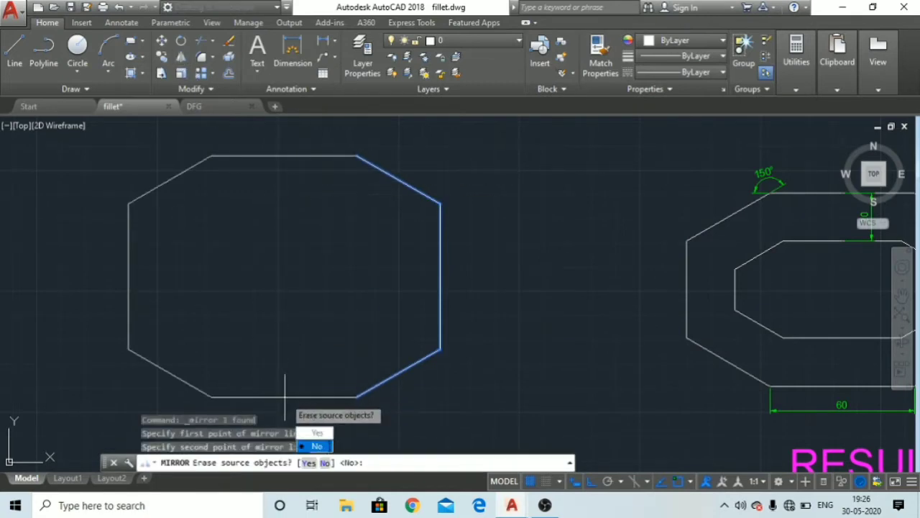
type("N")
key("Return")
scroll(405, 261, "down", 4)
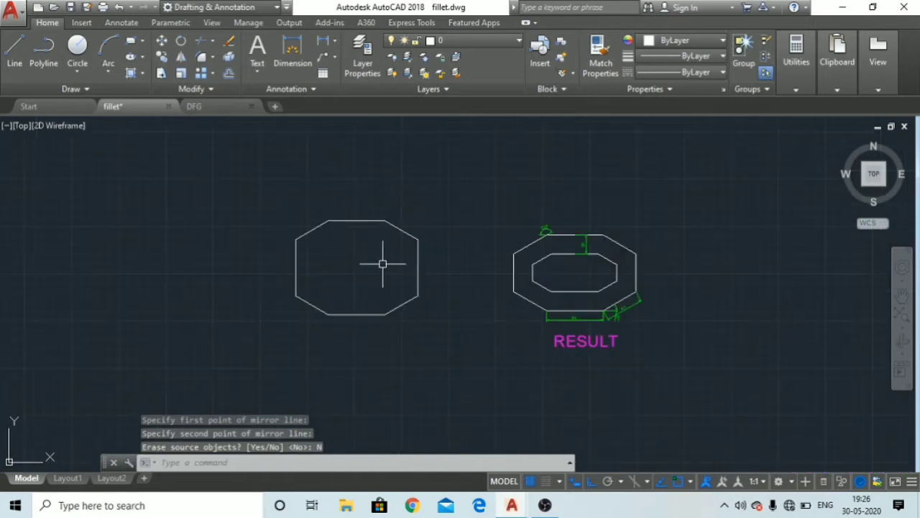
Join all eight segments of the octagon into a single polyline
scroll(381, 262, "up", 4)
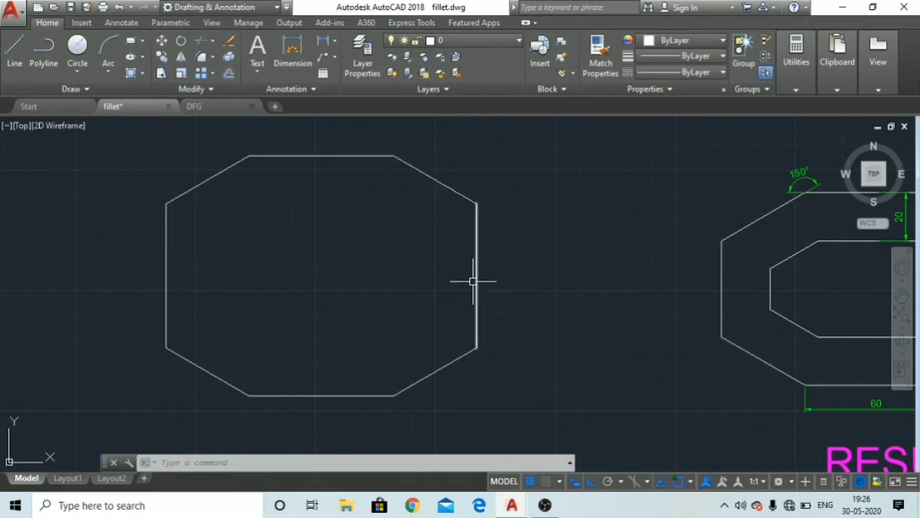
left_click(535, 130)
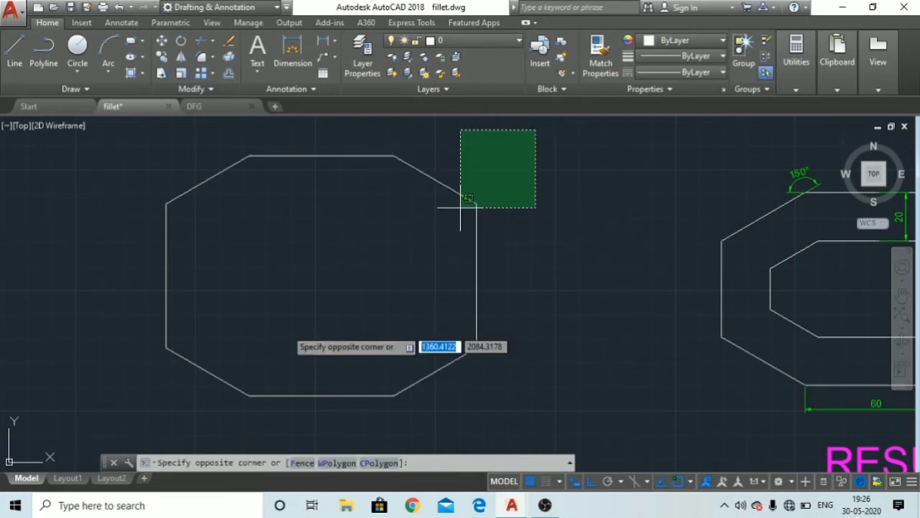
left_click(136, 414)
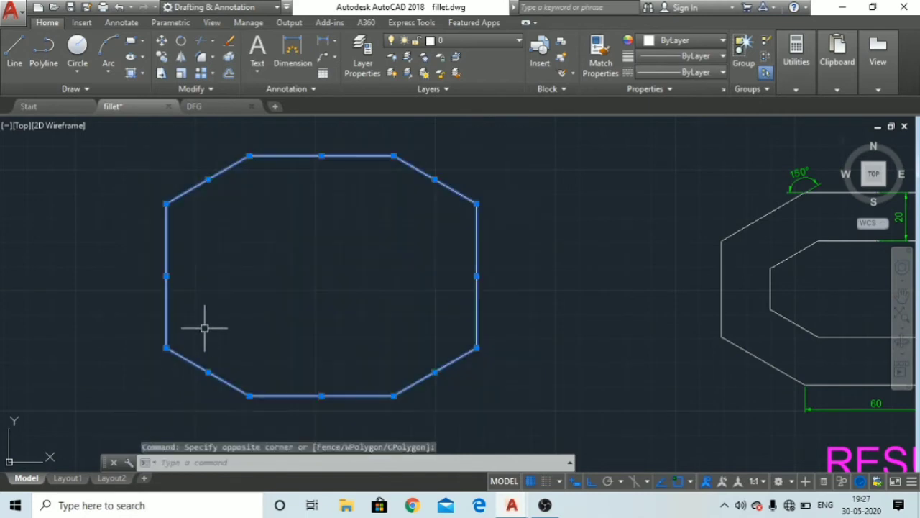
type("j")
key("Return")
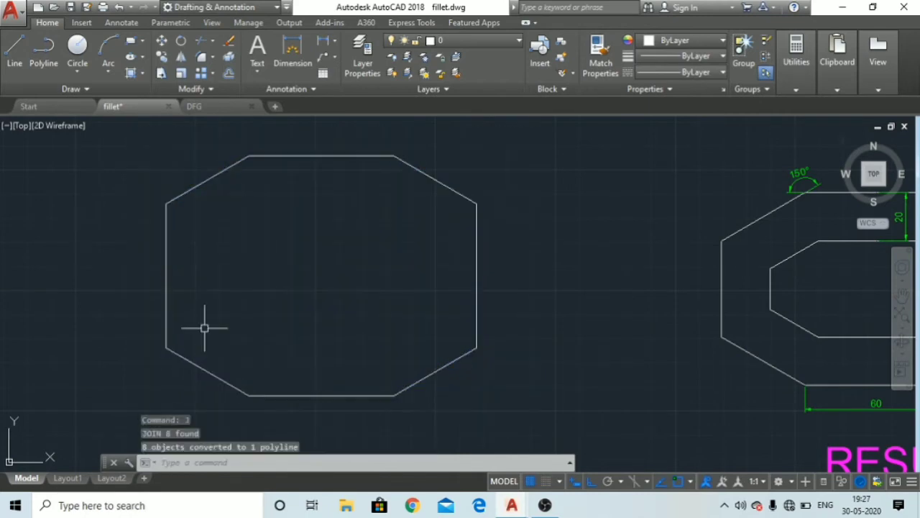
key("Escape")
key("Escape")
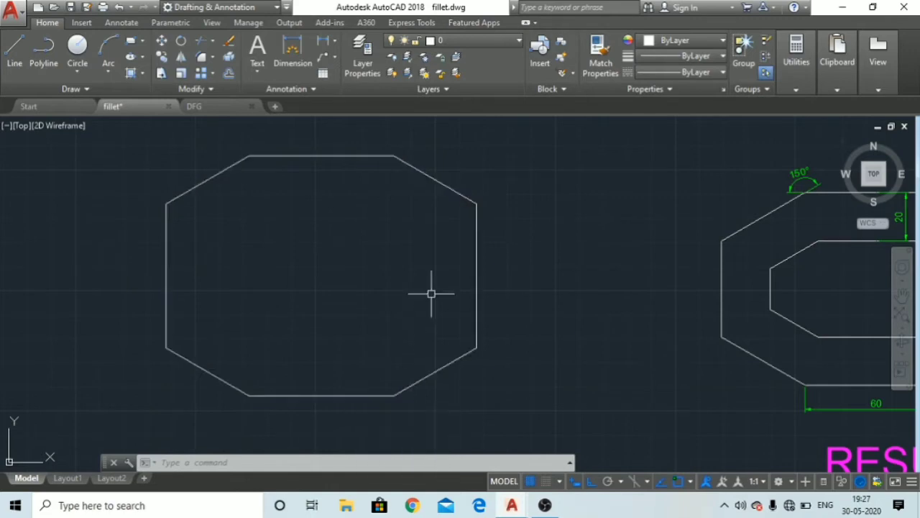
Offset the octagon polyline 20 units inward to create the inner octagon
left_click(476, 225)
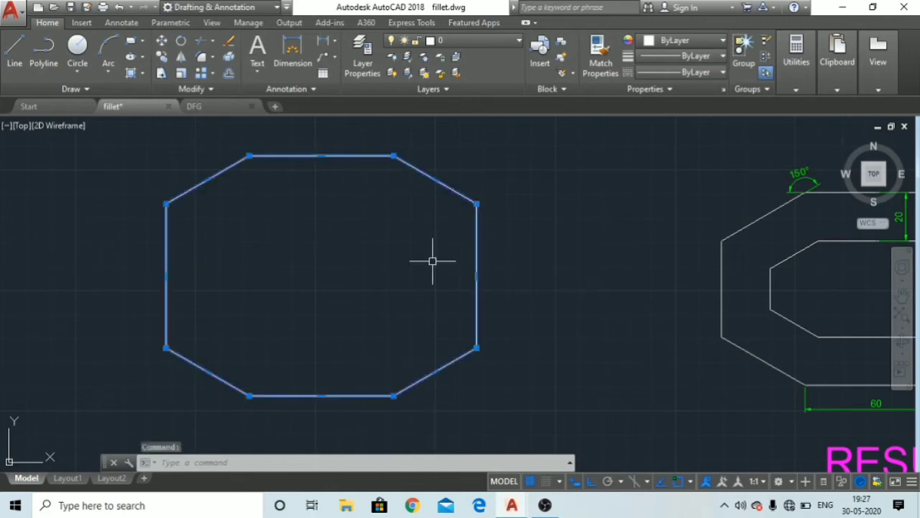
left_click(228, 73)
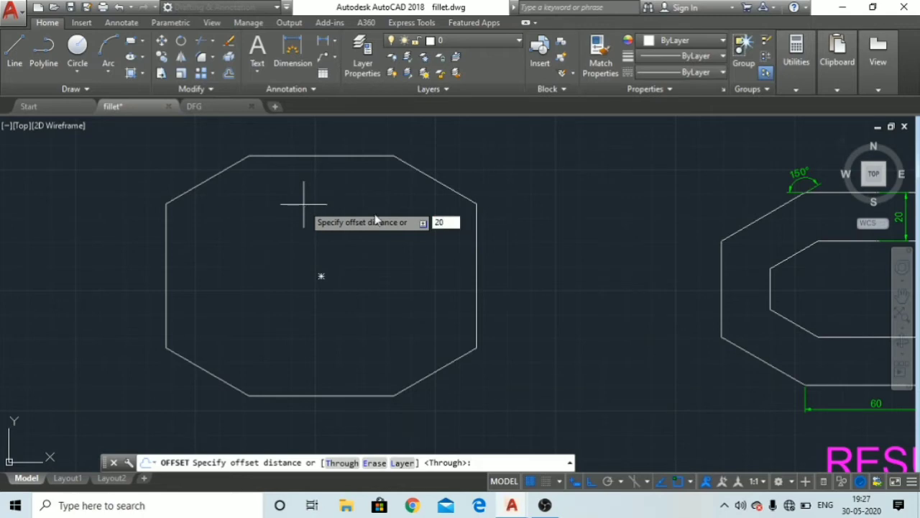
scroll(639, 225, "up", 6)
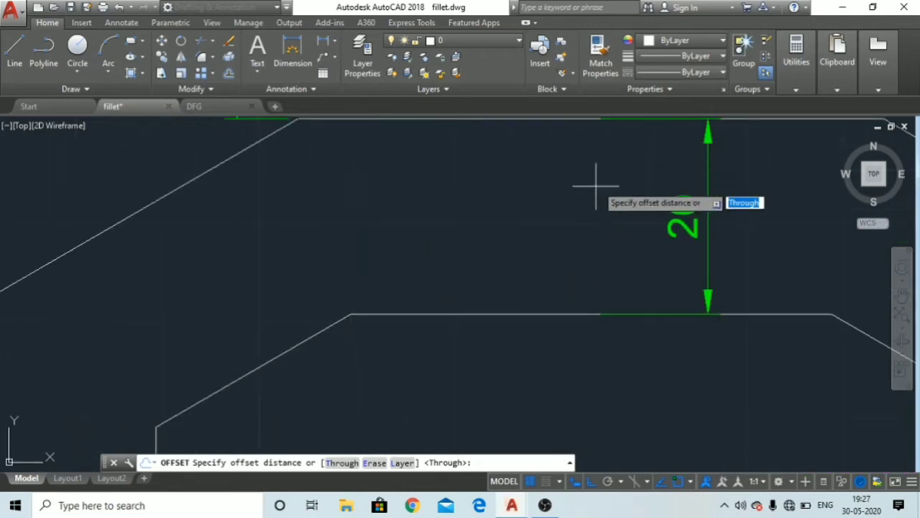
scroll(306, 316, "down", 4)
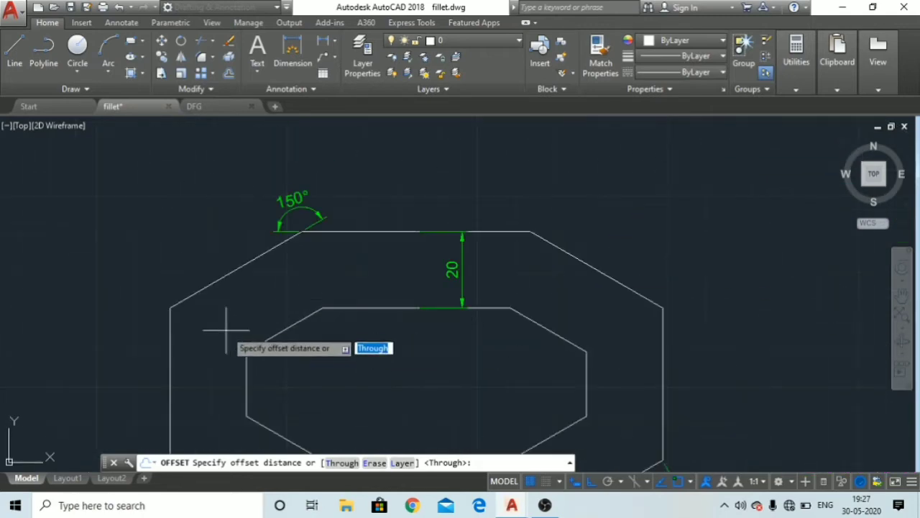
middle_click_drag(226, 330, 708, 302)
middle_click_drag(134, 271, 410, 284)
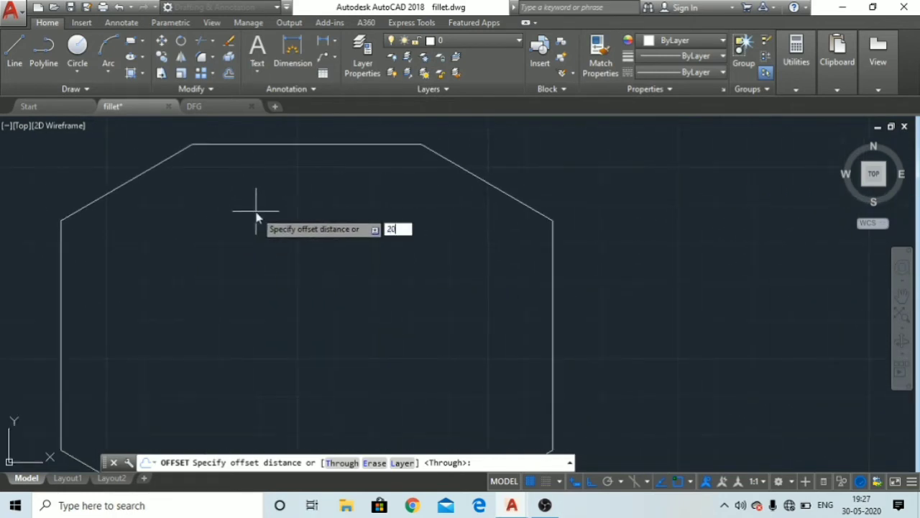
key("Return")
left_click(253, 144)
scroll(446, 199, "down", 2)
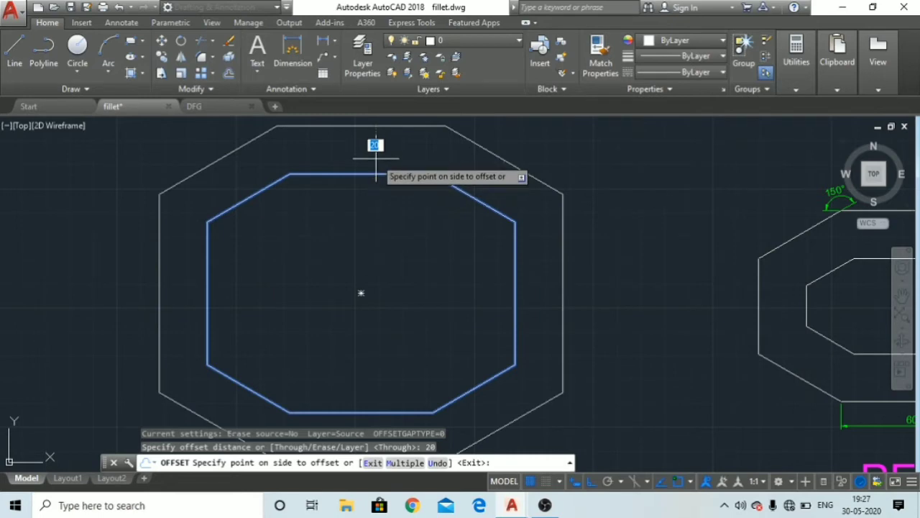
left_click(370, 251)
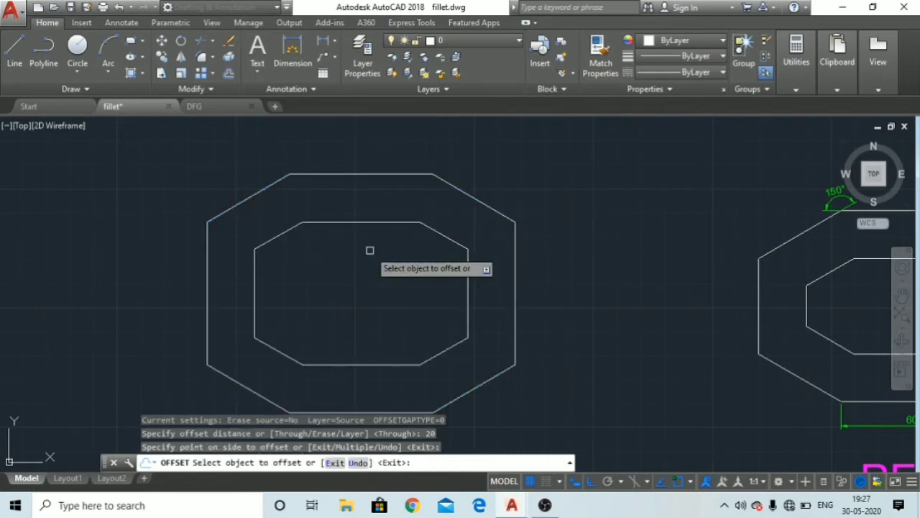
key("Escape")
key("Escape")
key("Escape")
key("Escape")
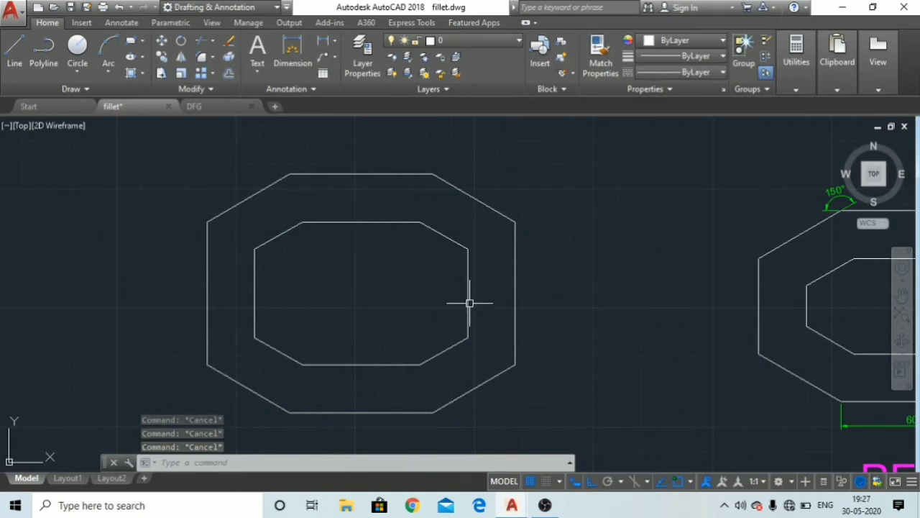
Add a linear dimension to the outer octagon's bottom edge, placed below the figure
middle_click_drag(470, 302, 409, 281)
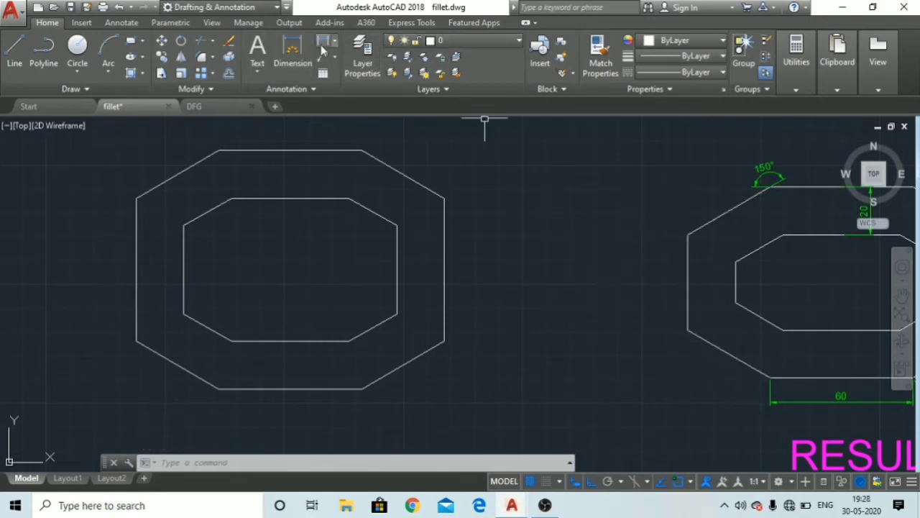
left_click(334, 44)
left_click(350, 60)
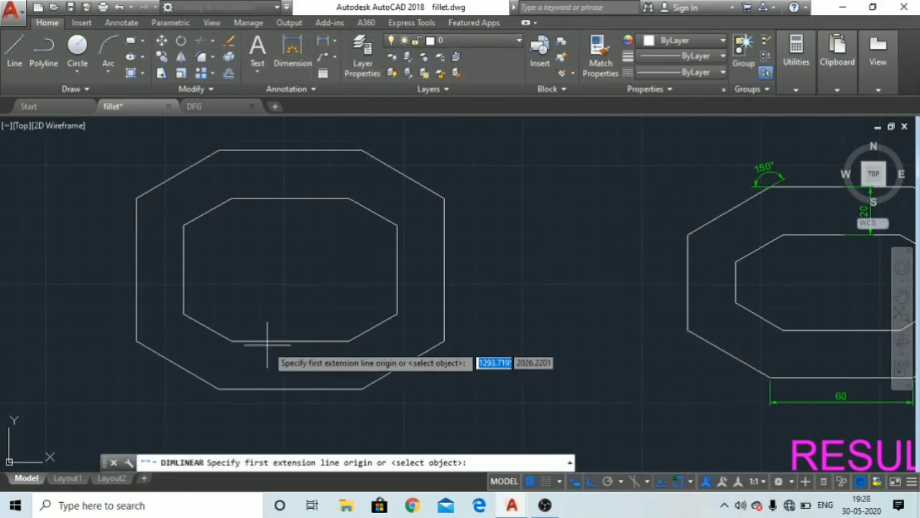
left_click(217, 389)
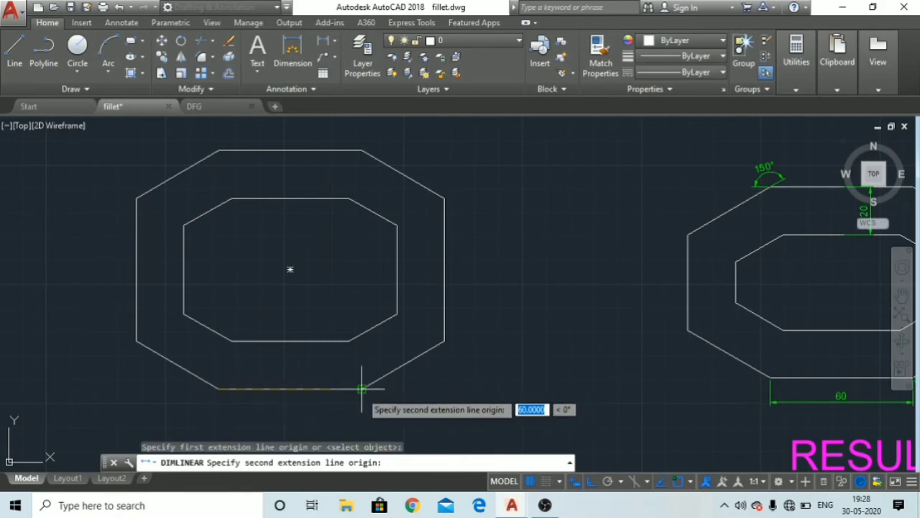
left_click(363, 388)
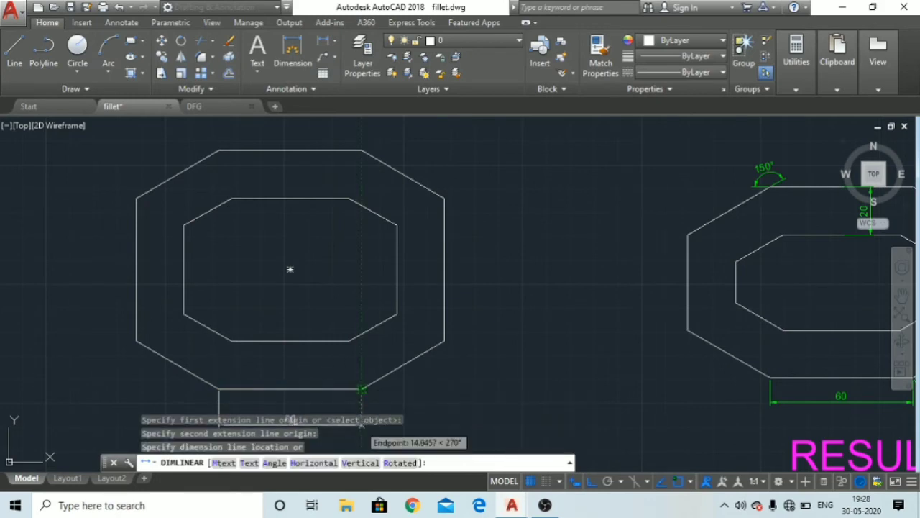
left_click(360, 425)
key("Escape")
key("Escape")
key("Escape")
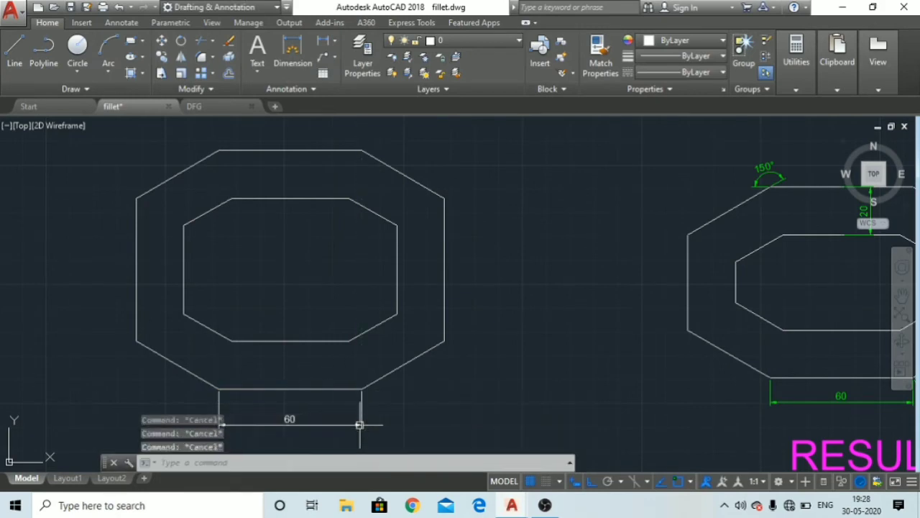
Add an aligned dimension to the outer octagon's lower-right sloped edge, placed outside the figure
scroll(364, 417, "up", 2)
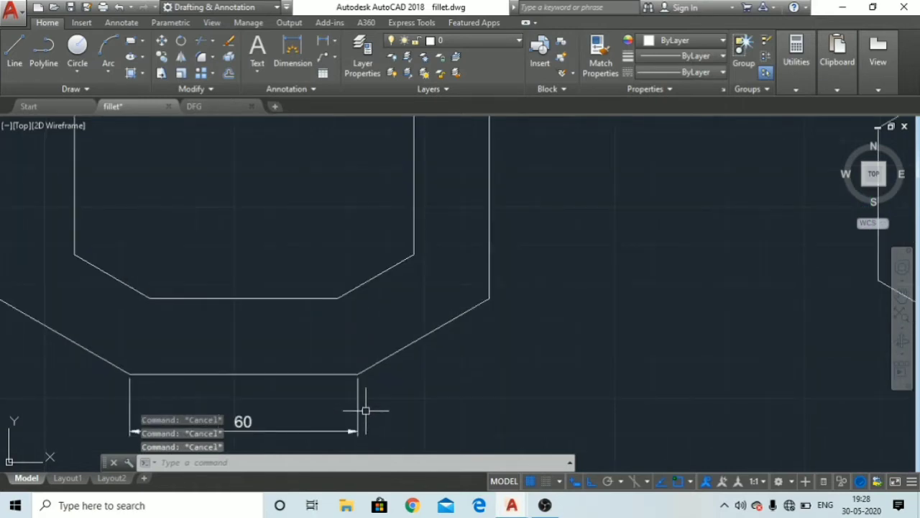
left_click(336, 45)
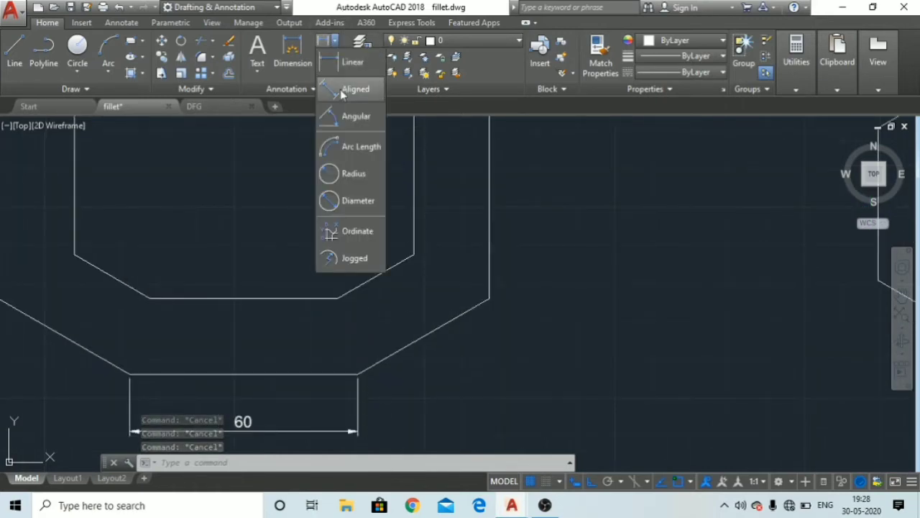
left_click(353, 86)
left_click(359, 373)
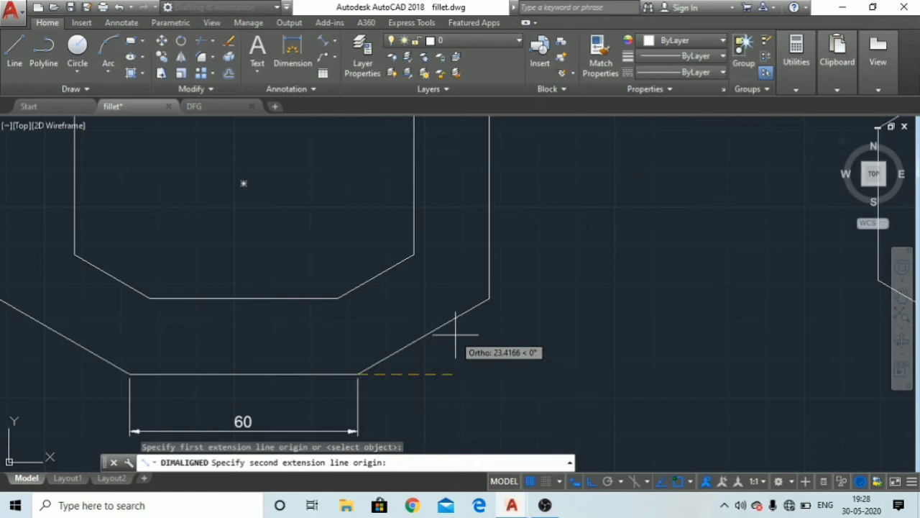
left_click(489, 299)
left_click(532, 364)
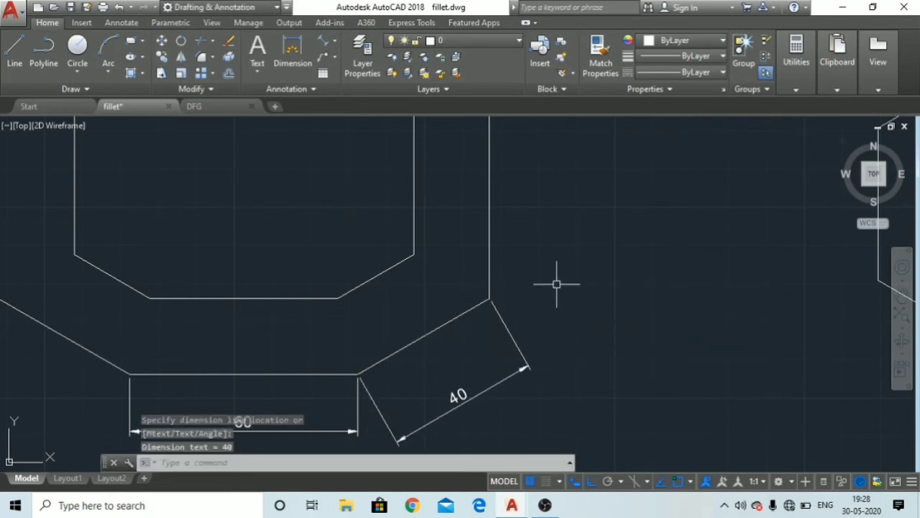
Add an angular dimension between the outer octagon's top edge and upper-left sloped edge, with its arc placed above the corner
scroll(437, 323, "down", 3)
middle_click_drag(437, 323, 474, 379)
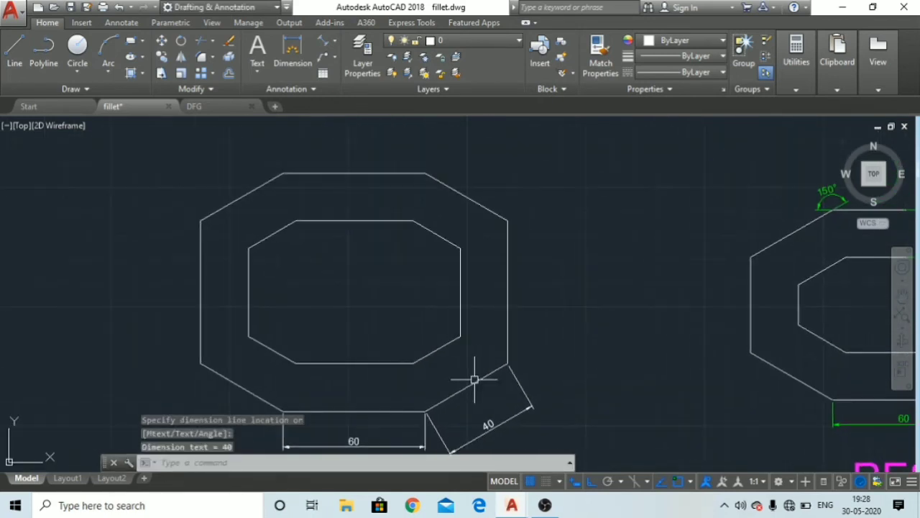
left_click(334, 41)
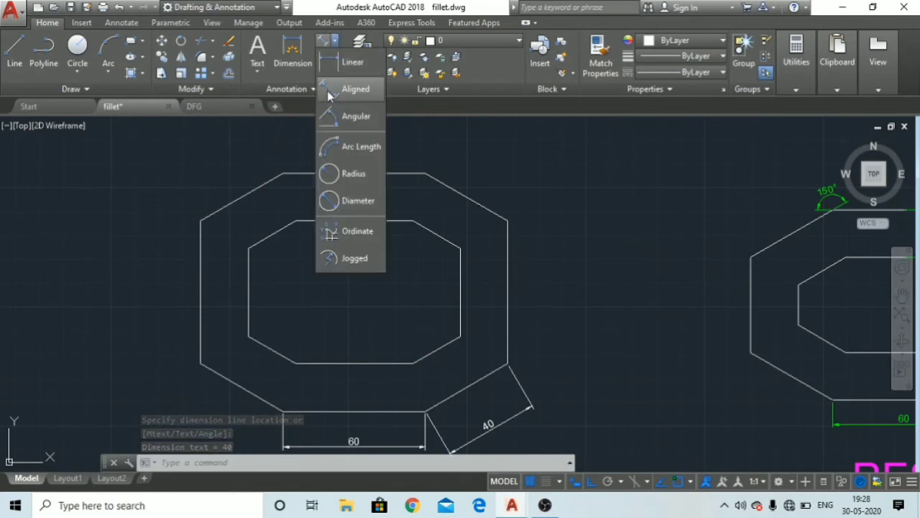
left_click(336, 116)
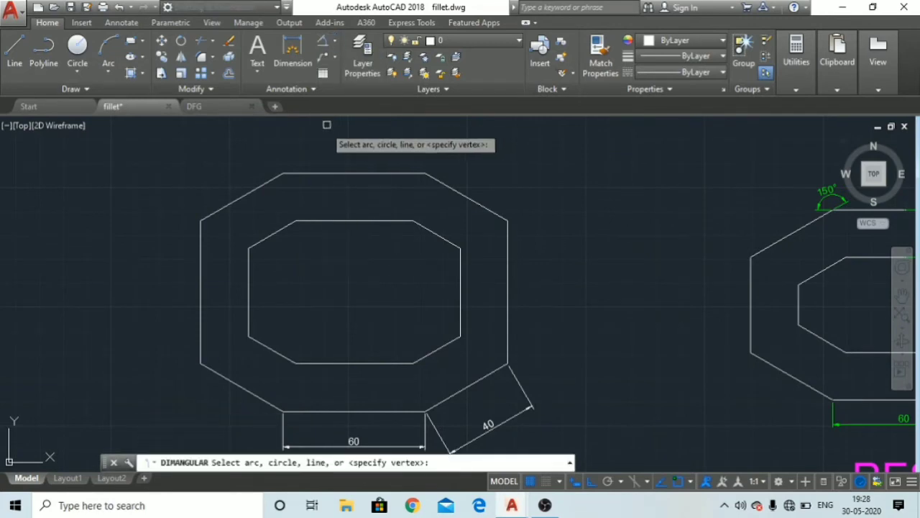
left_click(299, 172)
left_click(260, 184)
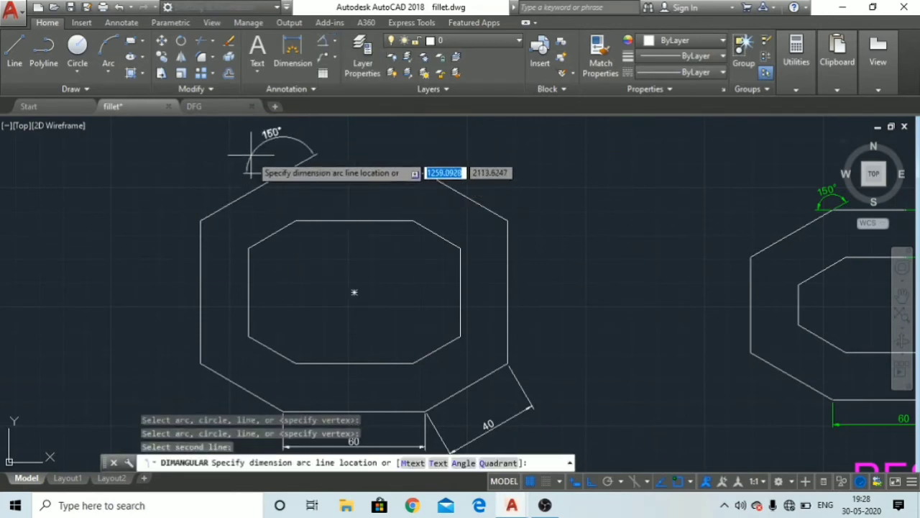
left_click(251, 154)
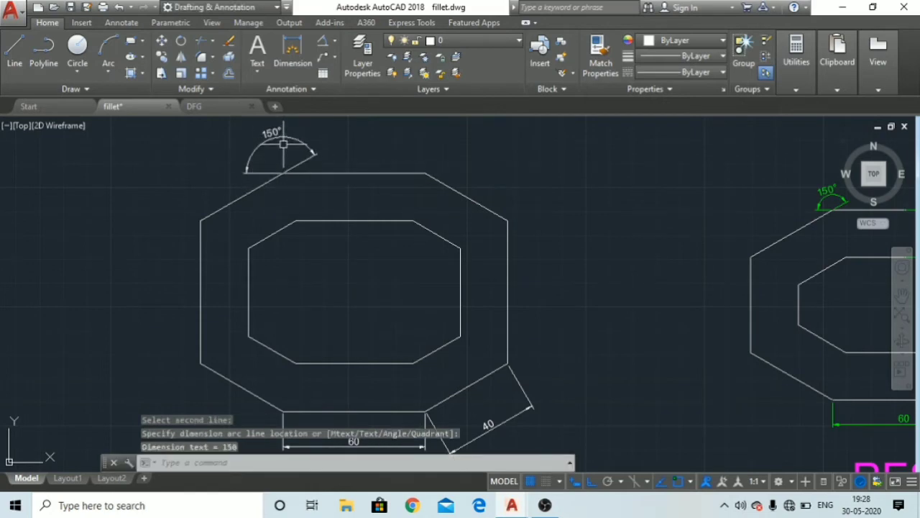
scroll(280, 144, "up", 2)
middle_click_drag(280, 144, 281, 184)
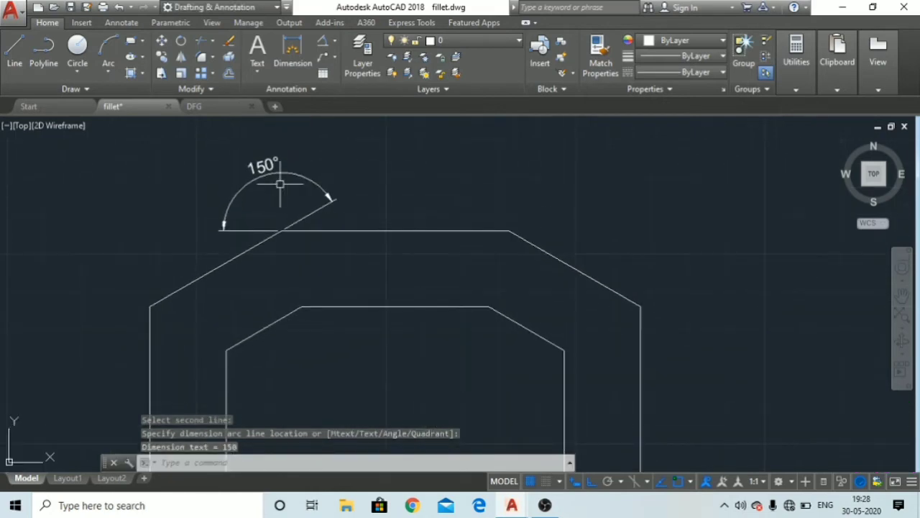
key("Escape")
key("Escape")
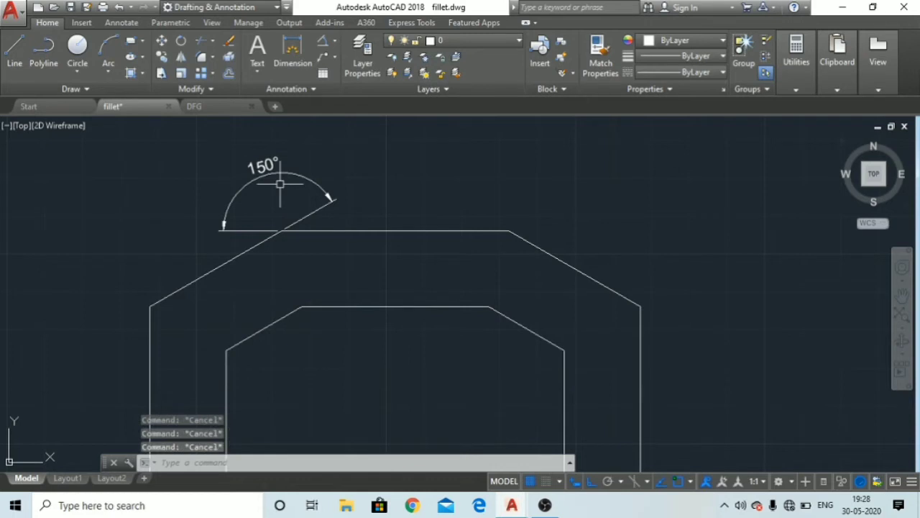
scroll(287, 291, "down", 4)
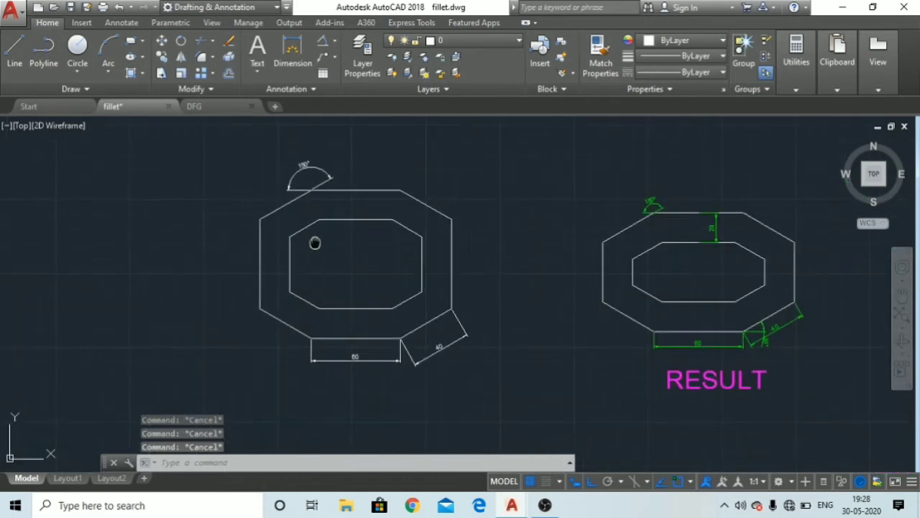
Switch to the DFG drawing and examine the dimensions of the reference figure with the tilted rectangle and inner rectangle
left_click(194, 106)
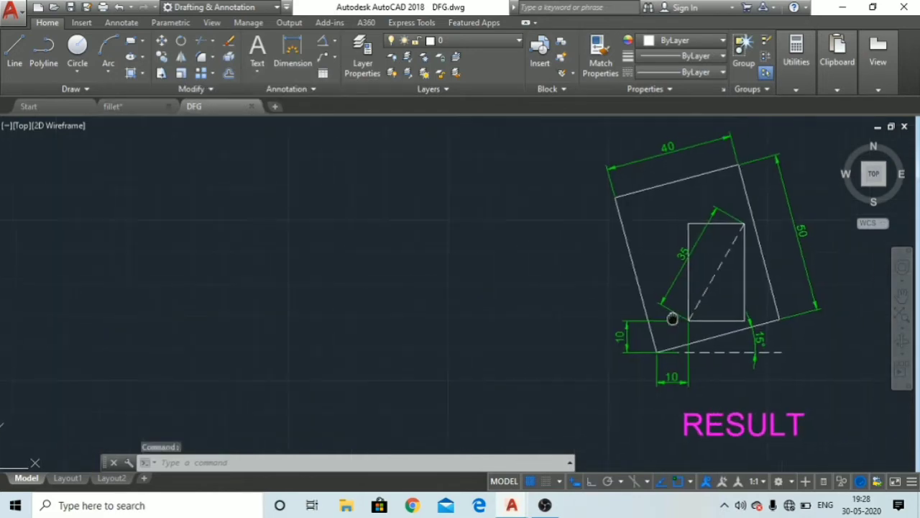
scroll(672, 319, "up", 3)
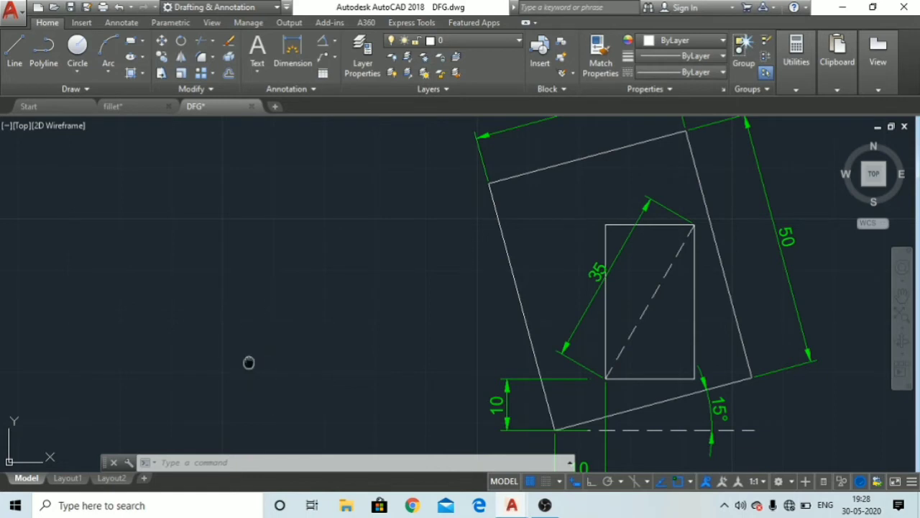
middle_click_drag(248, 363, 303, 354)
scroll(401, 349, "down", 1)
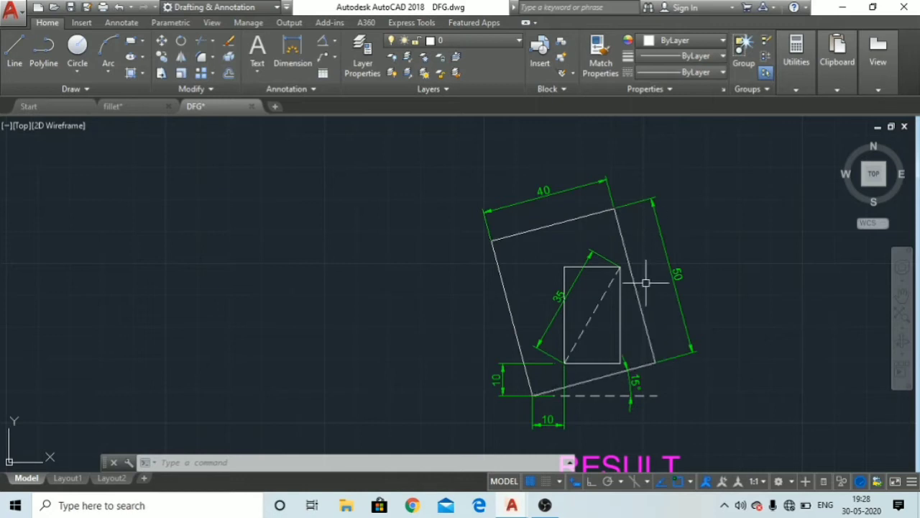
scroll(558, 417, "up", 3)
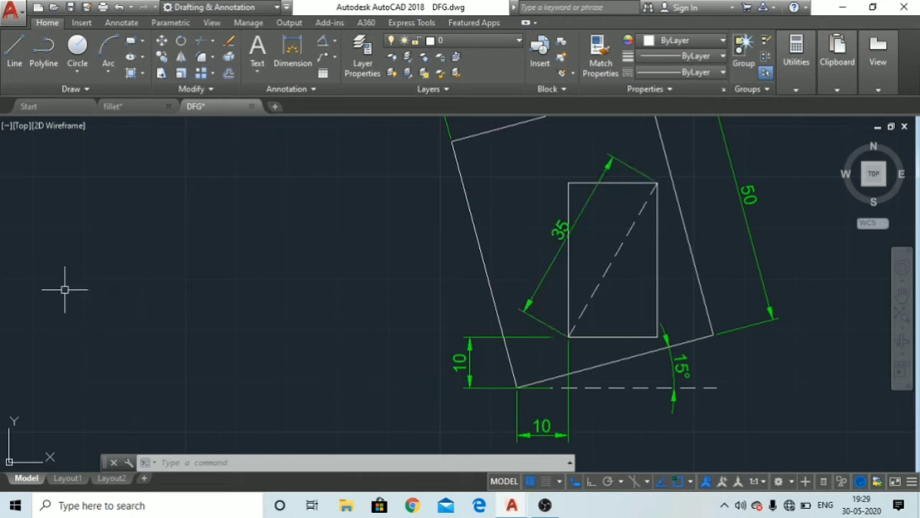
middle_click_drag(65, 290, 185, 306)
scroll(176, 291, "down", 2)
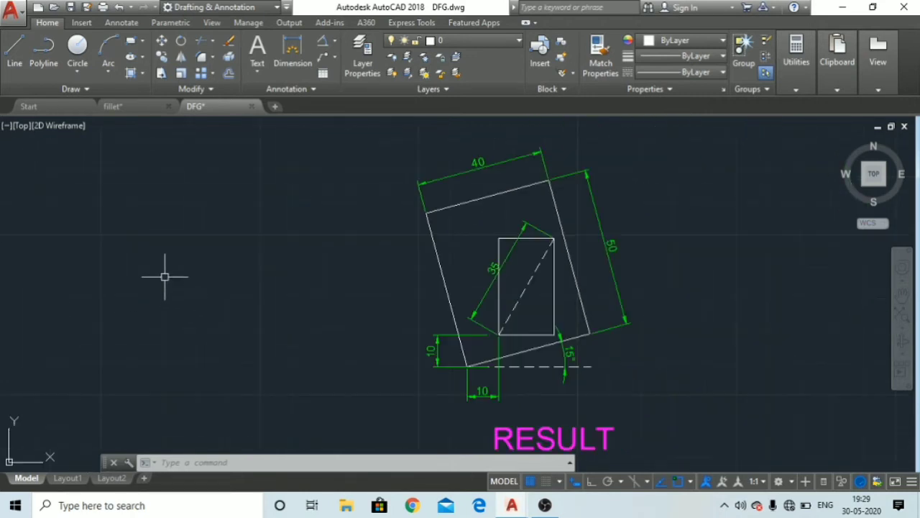
middle_click_drag(164, 274, 356, 281)
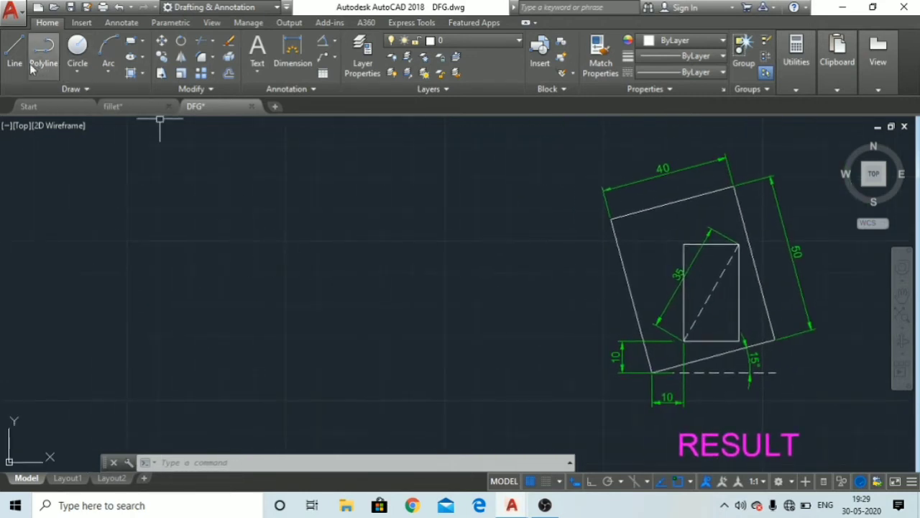
With Ortho on, draw a 40-unit line at 15° in the empty area left of the reference figure
left_click(14, 49)
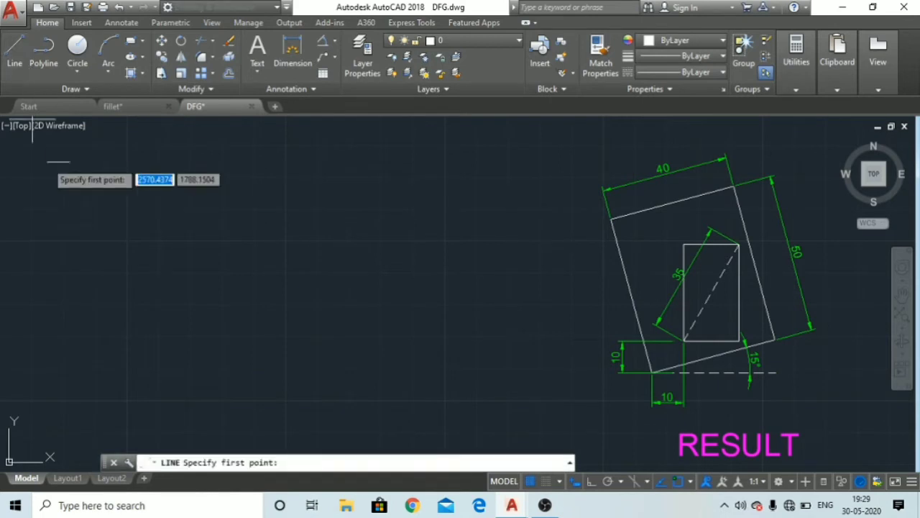
left_click(217, 360)
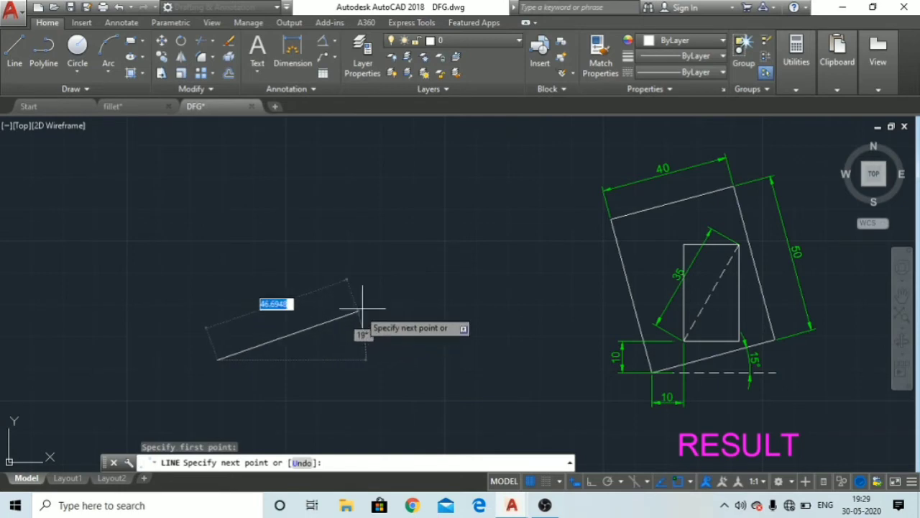
left_click(591, 483)
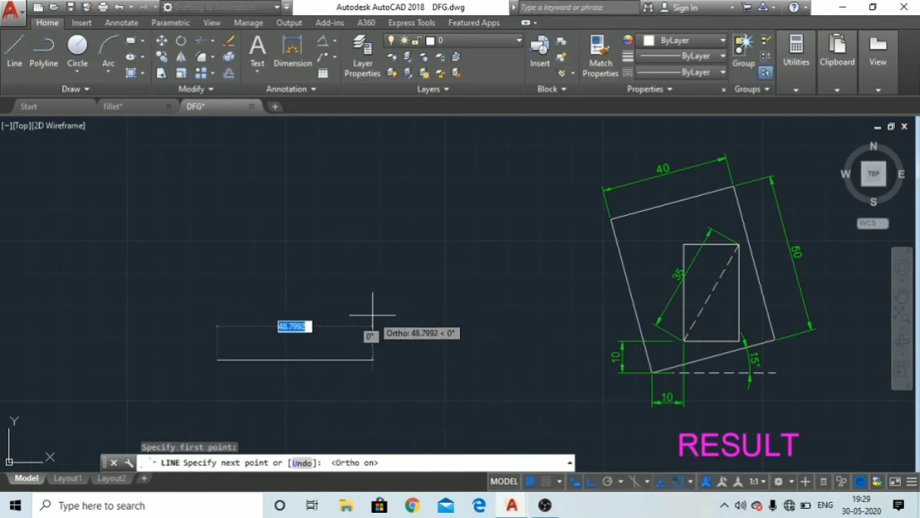
type("40")
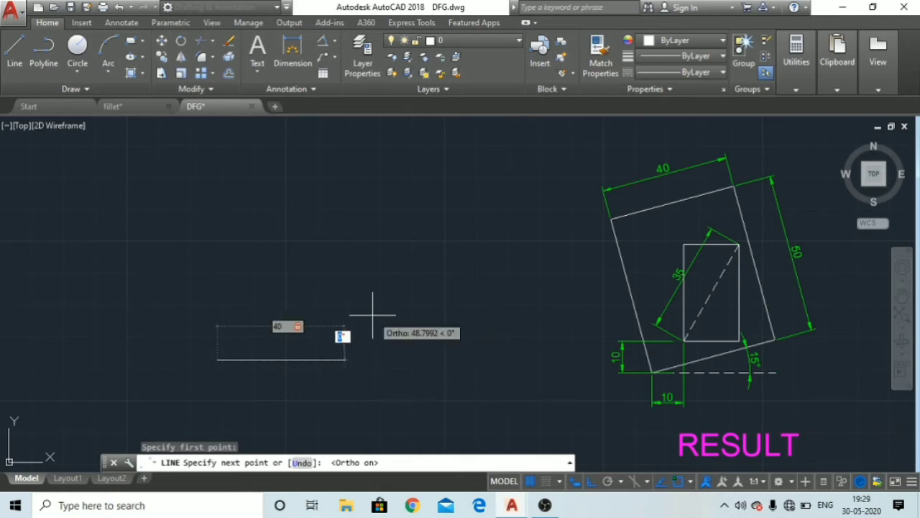
key("Tab")
key("Return")
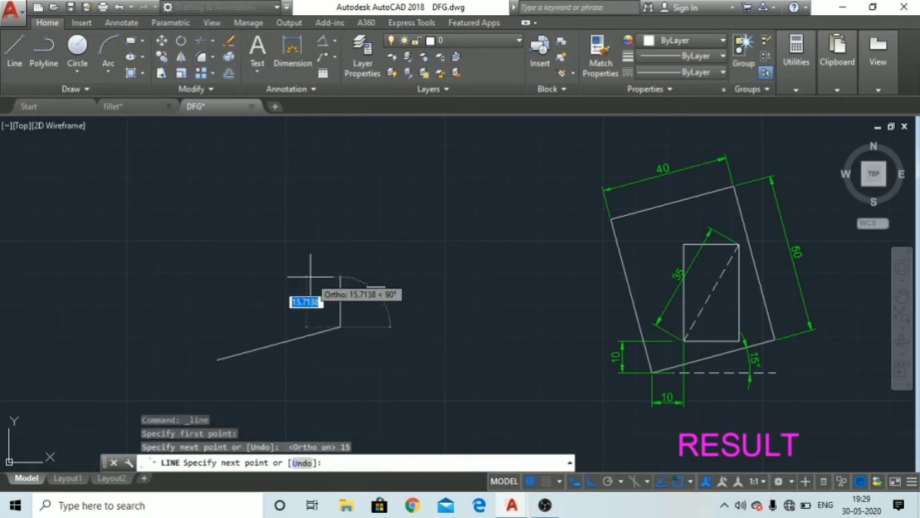
key("Escape")
key("Escape")
key("Escape")
key("Escape")
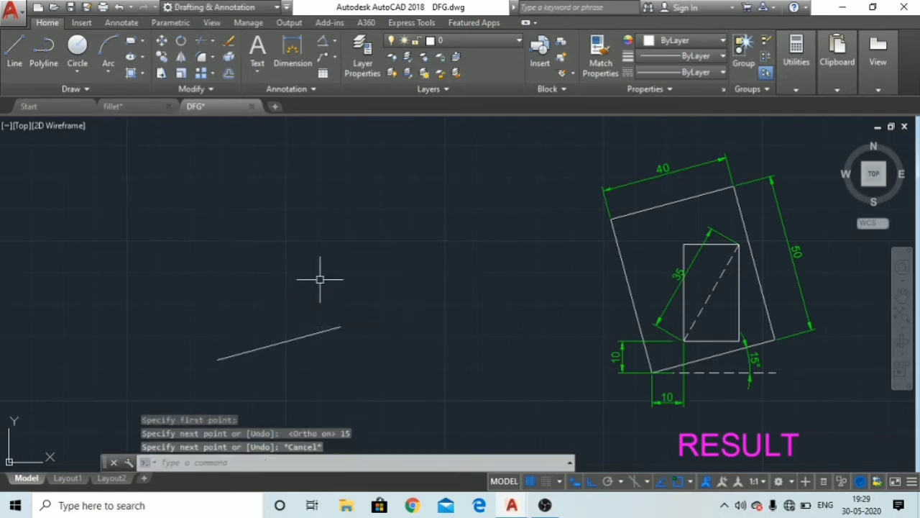
Offset the 15° line 50 units upward to create the tilted rectangle's top edge
left_click(323, 330)
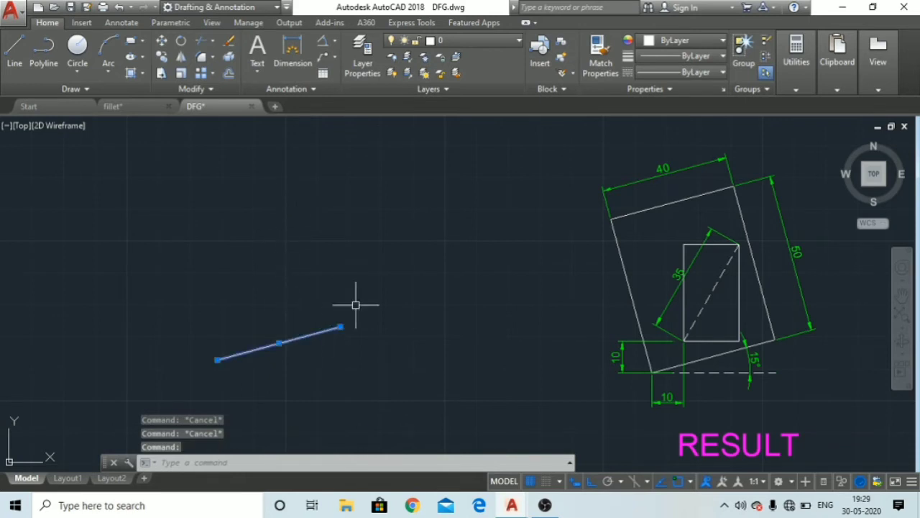
left_click(228, 73)
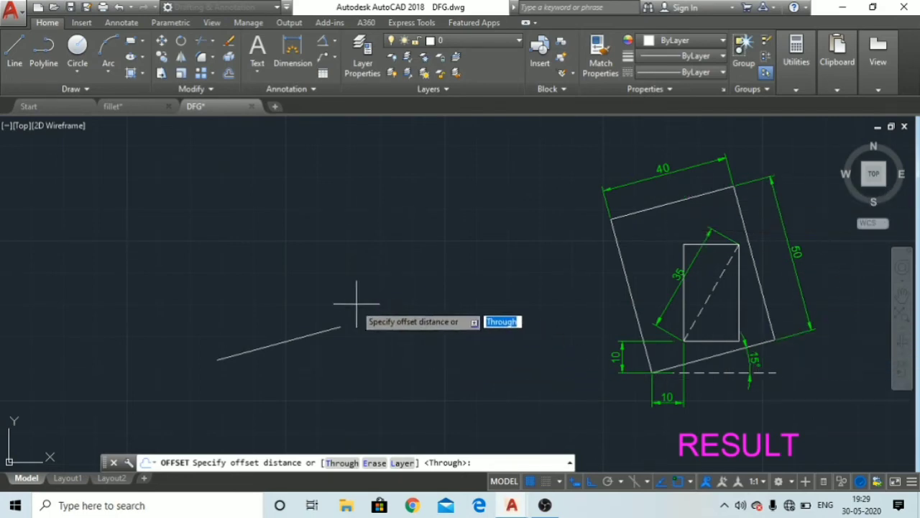
type("50")
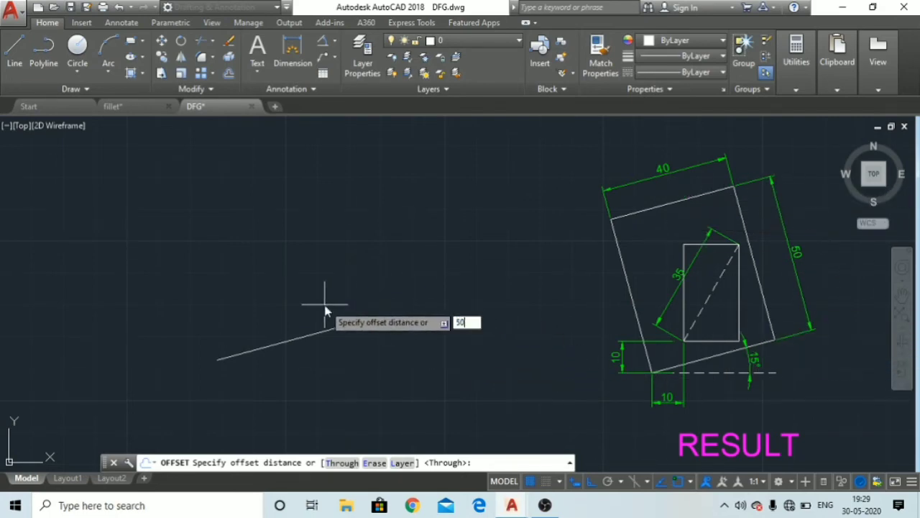
key("Return")
left_click(320, 334)
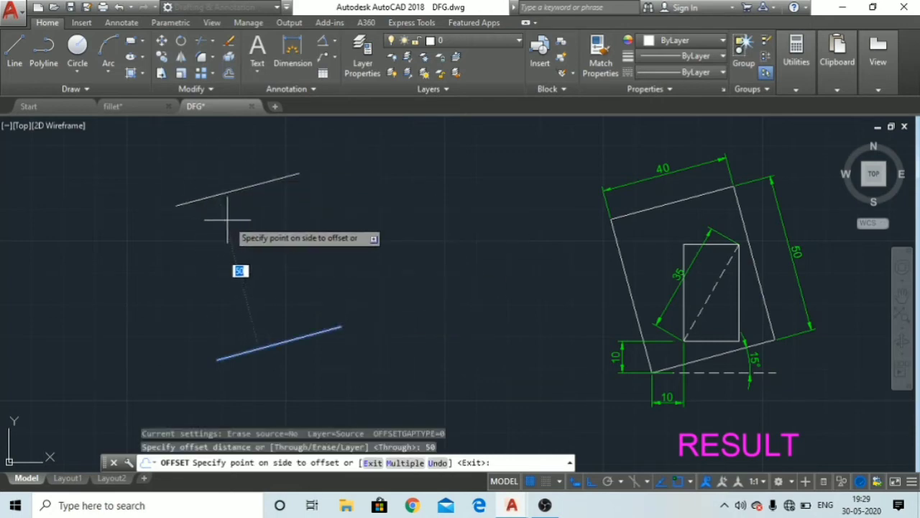
left_click(241, 215)
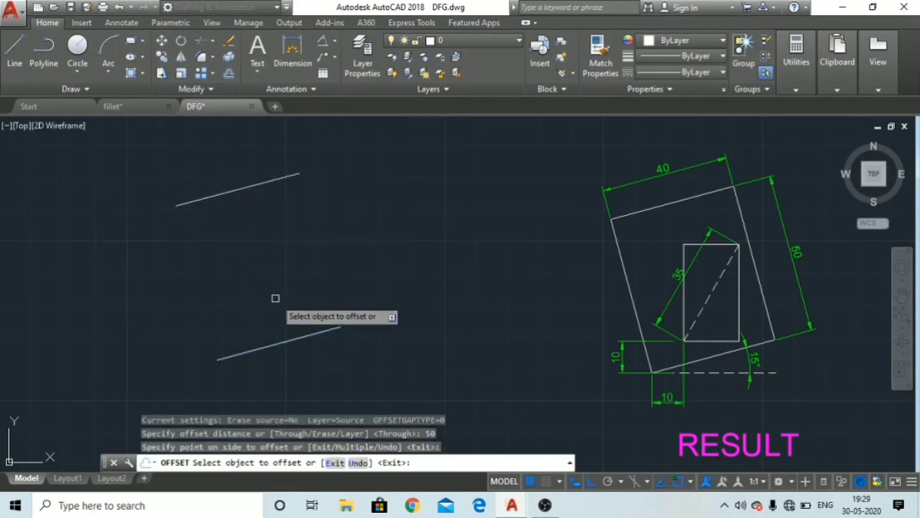
key("Escape")
key("Escape")
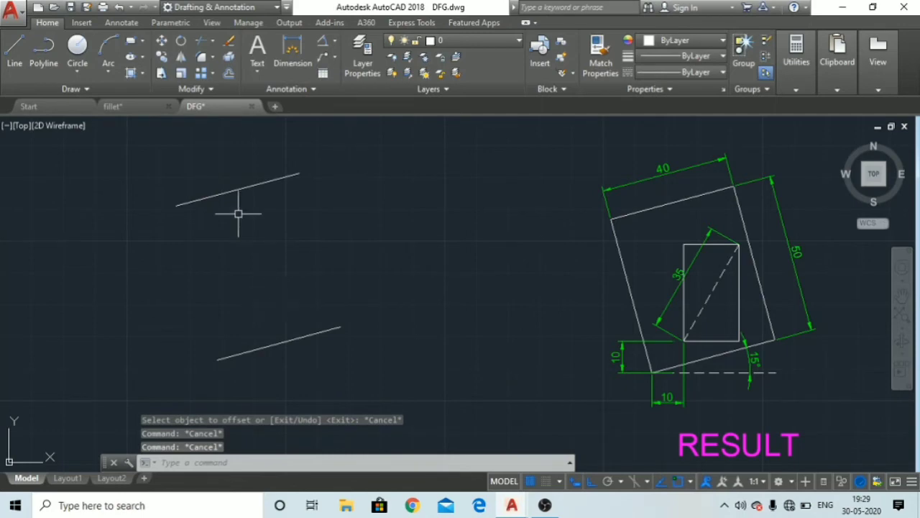
Turn Ortho off and connect the left endpoints of the two parallel sloped lines with a line
left_click(14, 51)
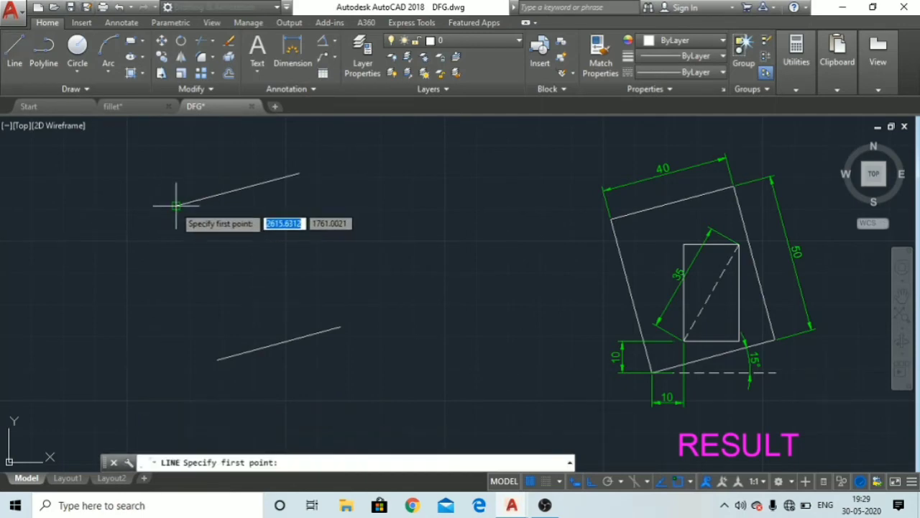
left_click(590, 484)
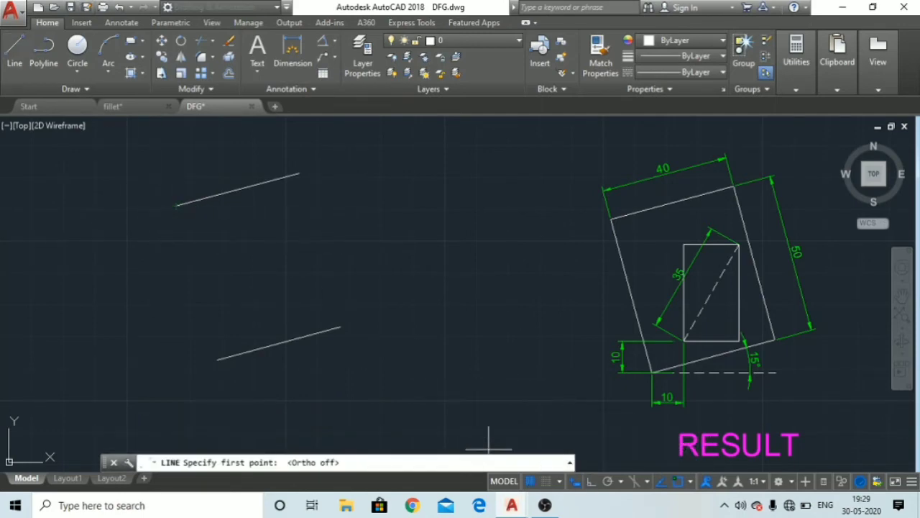
left_click(176, 206)
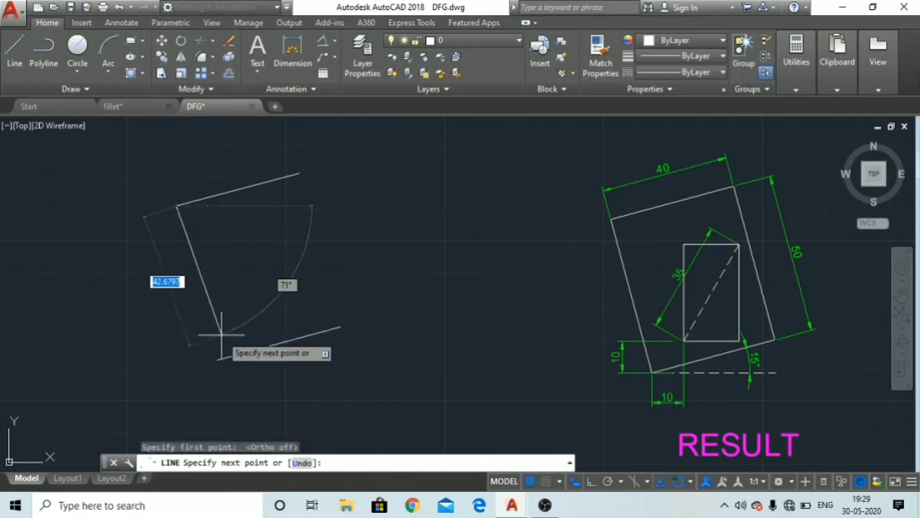
left_click(216, 358)
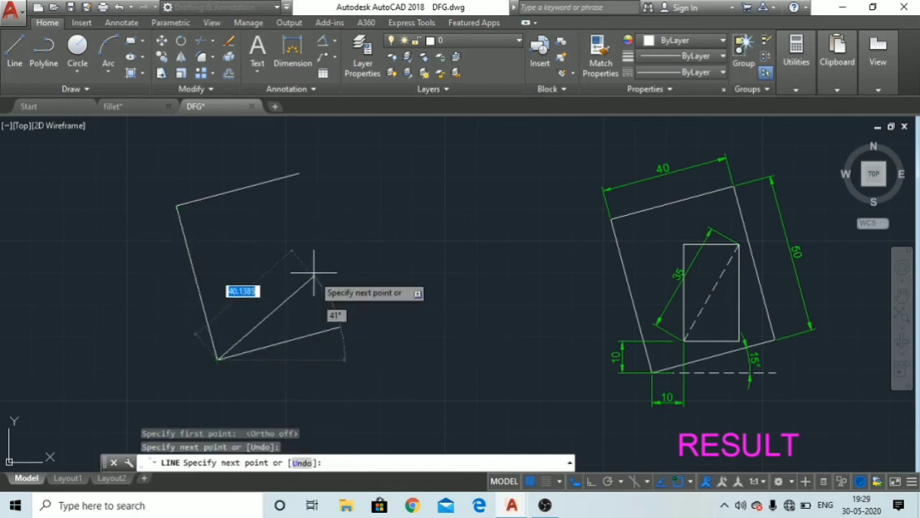
key("Return")
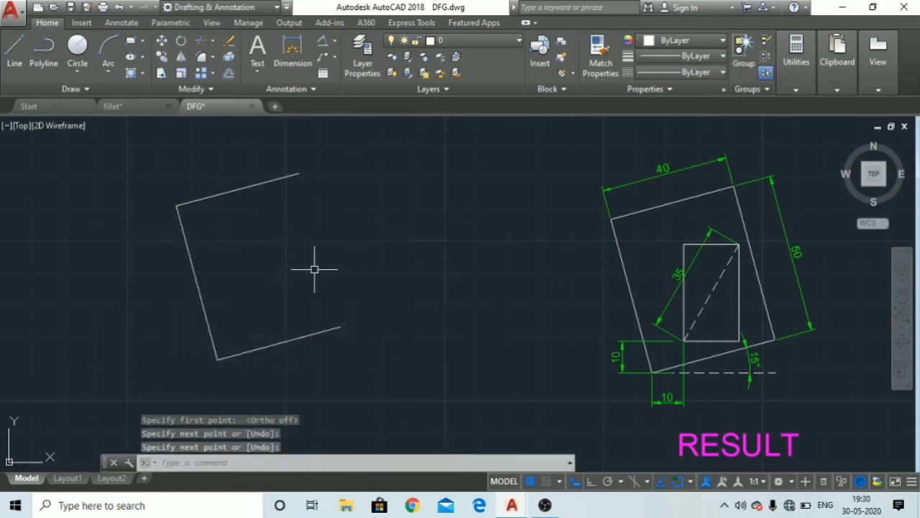
Close the tilted rectangle with a line joining the right endpoints of its top and bottom edges
left_click(14, 52)
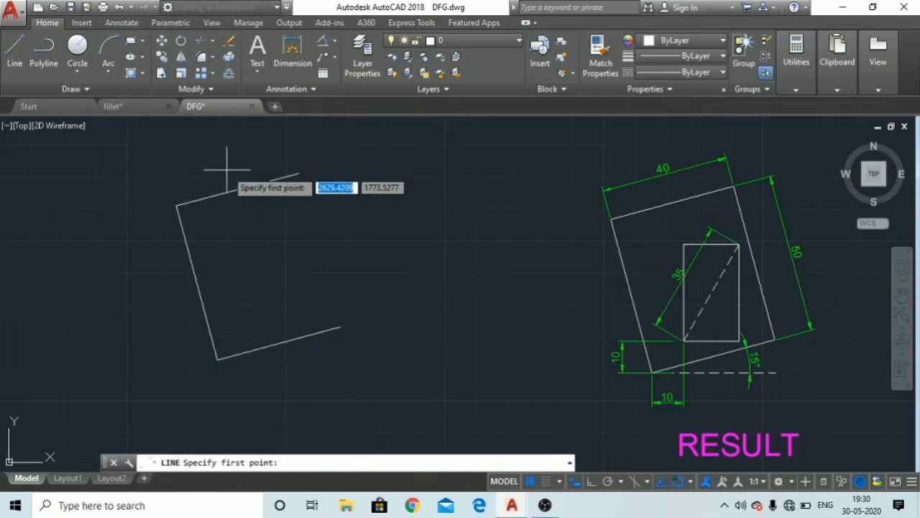
left_click(299, 174)
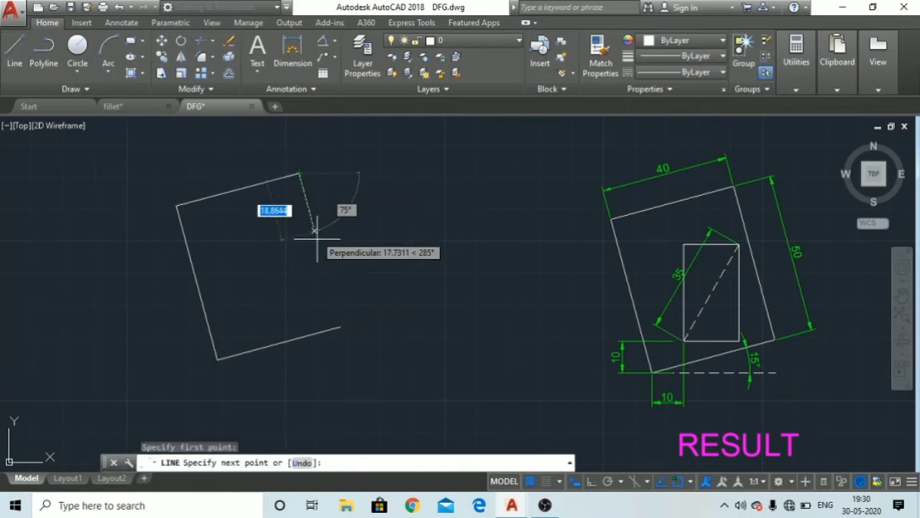
left_click(336, 325)
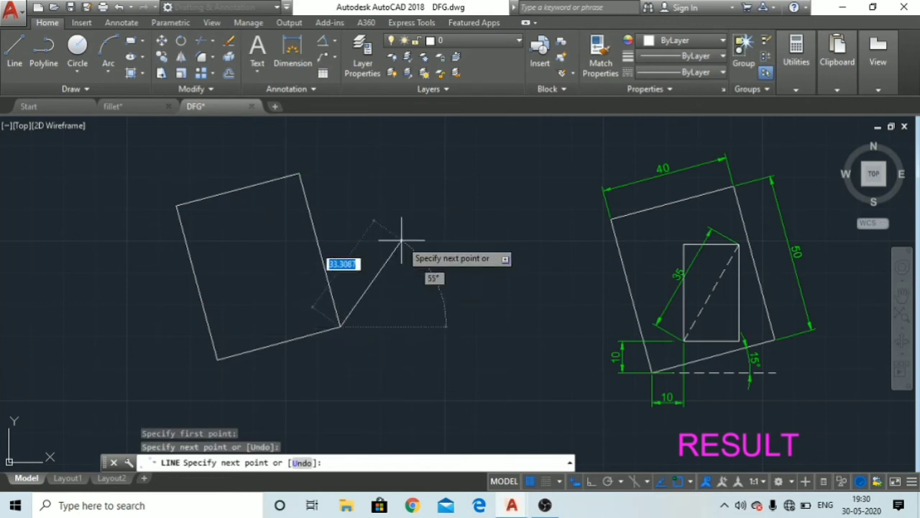
key("Escape")
key("Escape")
key("Escape")
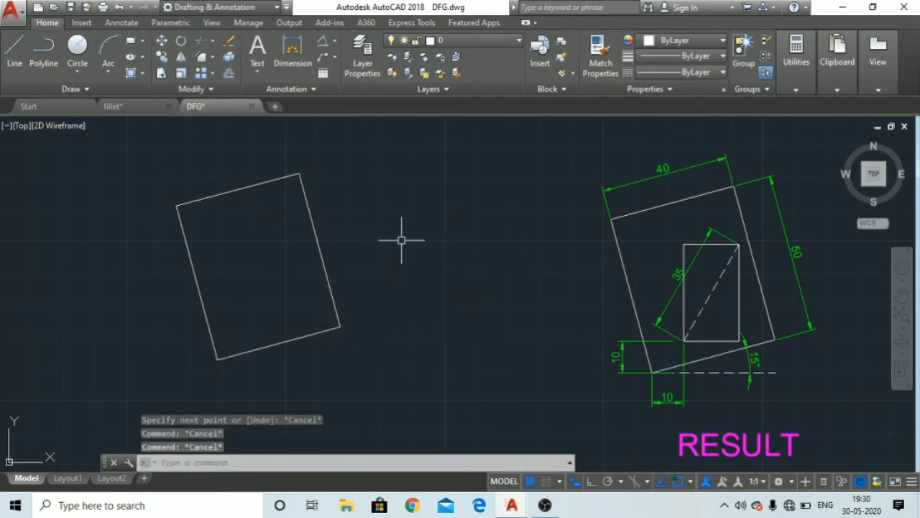
Examine the offset dimensions locating the inner rectangle's lower-left corner from the tilted rectangle's bottom corner in the reference figure
key("Escape")
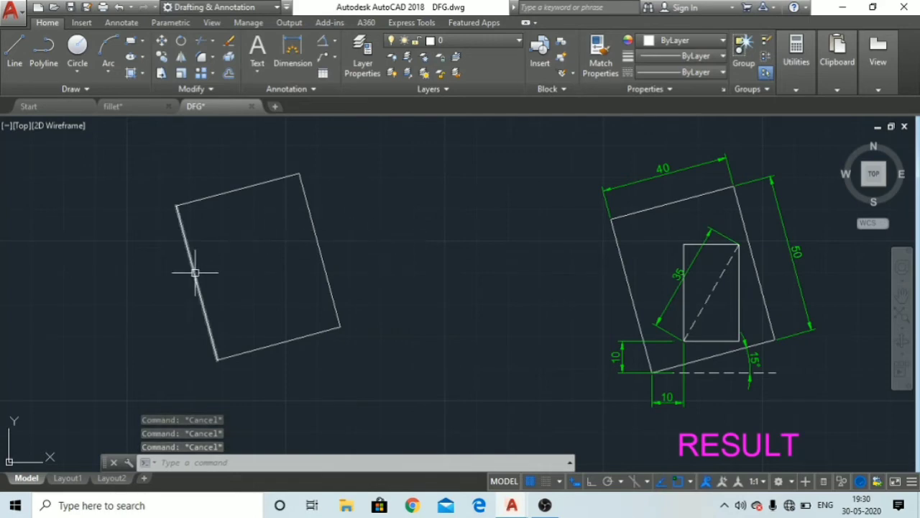
middle_click_drag(220, 302, 274, 326)
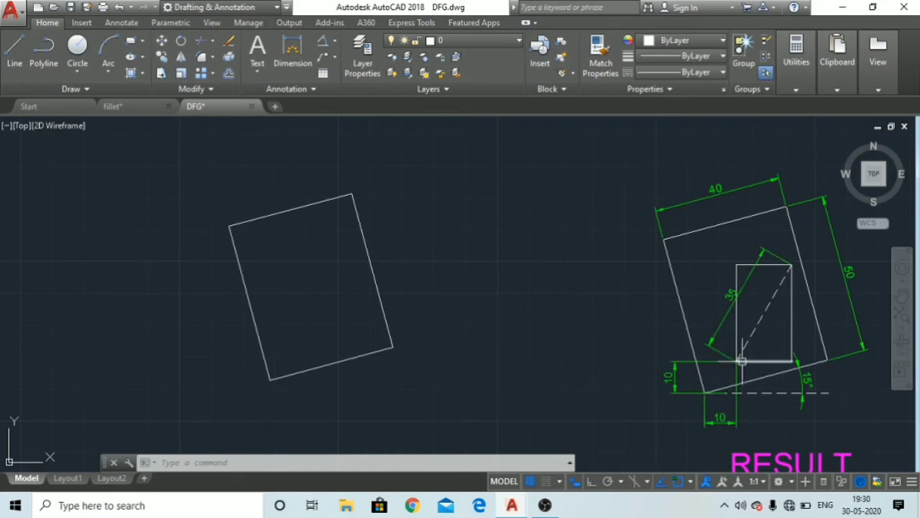
scroll(736, 361, "up", 2)
scroll(737, 361, "up", 2)
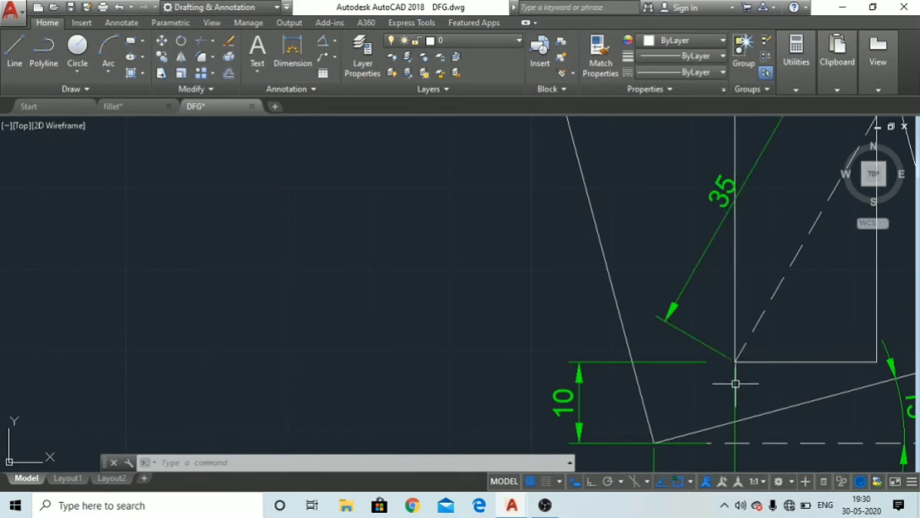
mouse_move(699, 318)
left_mouse_down()
mouse_move(772, 386)
mouse_move(801, 386)
mouse_move(787, 316)
mouse_move(772, 323)
left_mouse_up()
left_click(705, 324)
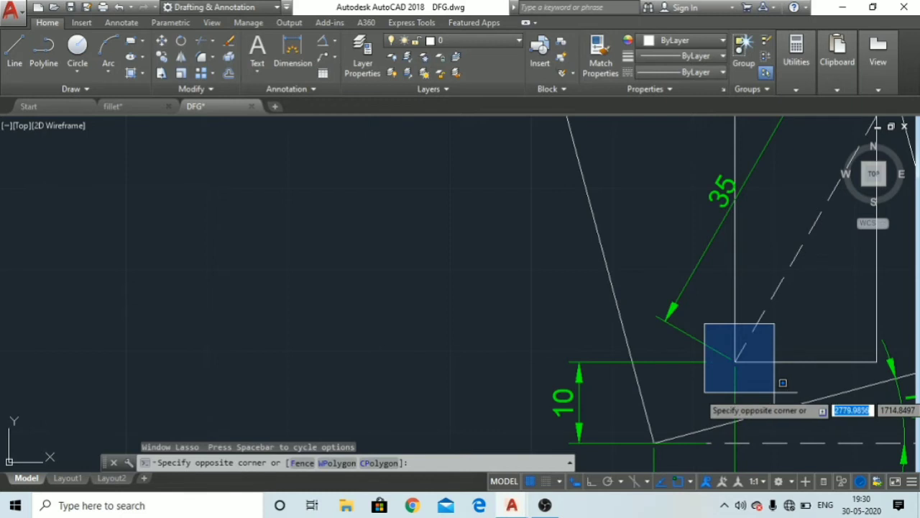
left_click(783, 383)
mouse_move(772, 386)
middle_mouse_down()
mouse_move(752, 384)
mouse_move(724, 322)
middle_mouse_up()
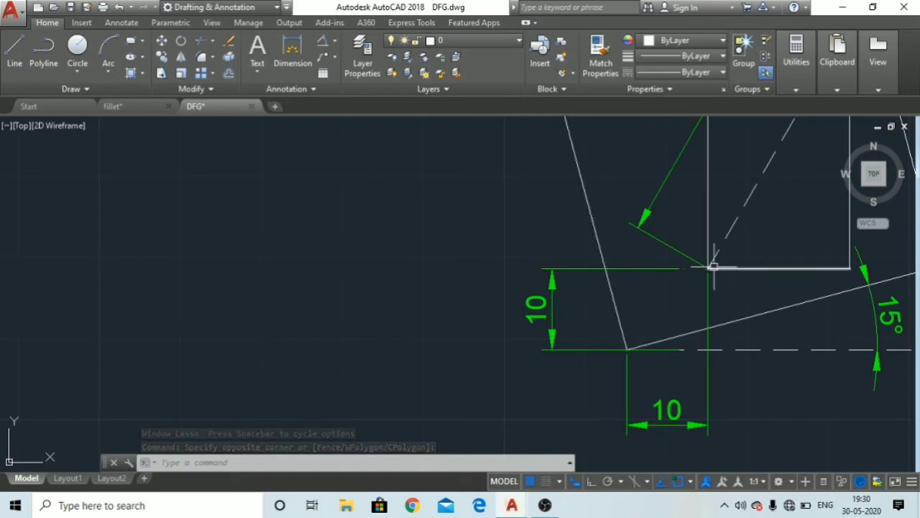
scroll(370, 273, "down", 2)
mouse_move(287, 270)
middle_mouse_down()
mouse_move(407, 319)
mouse_move(663, 357)
middle_mouse_up()
left_click(6, 60)
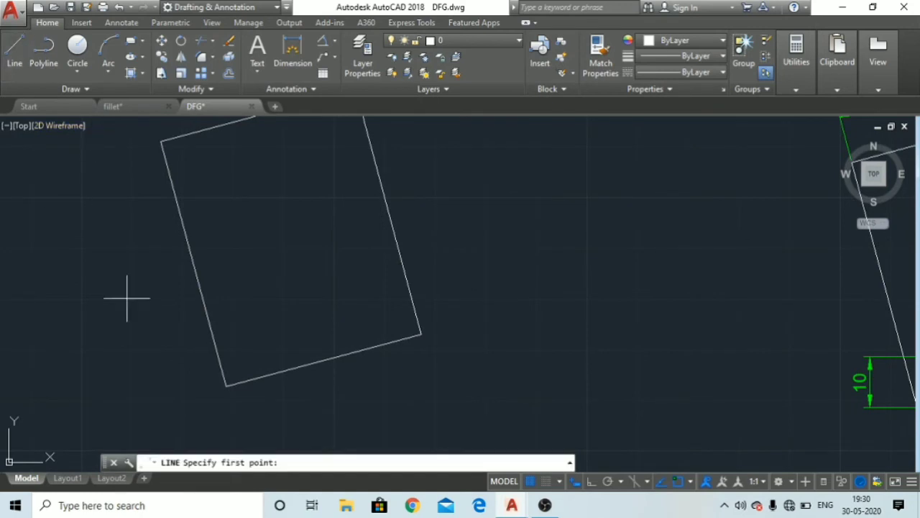
left_click(226, 386)
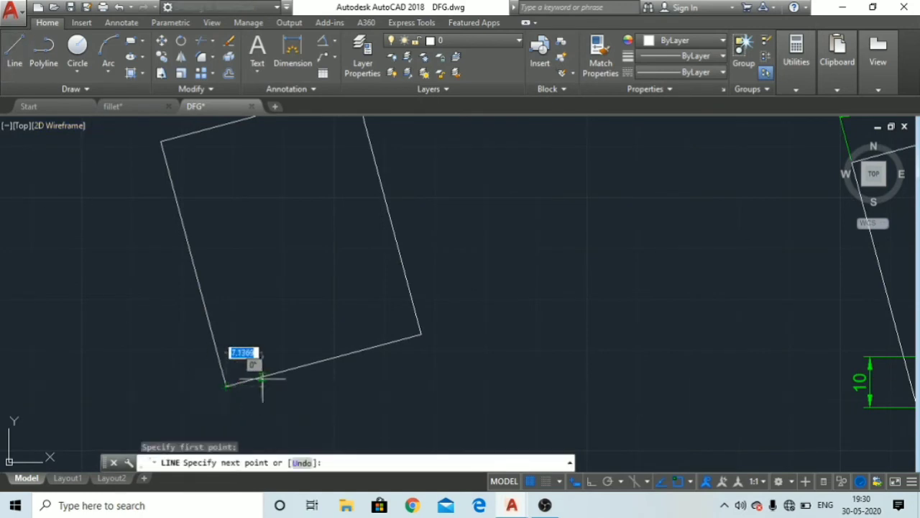
type("10")
key("Return")
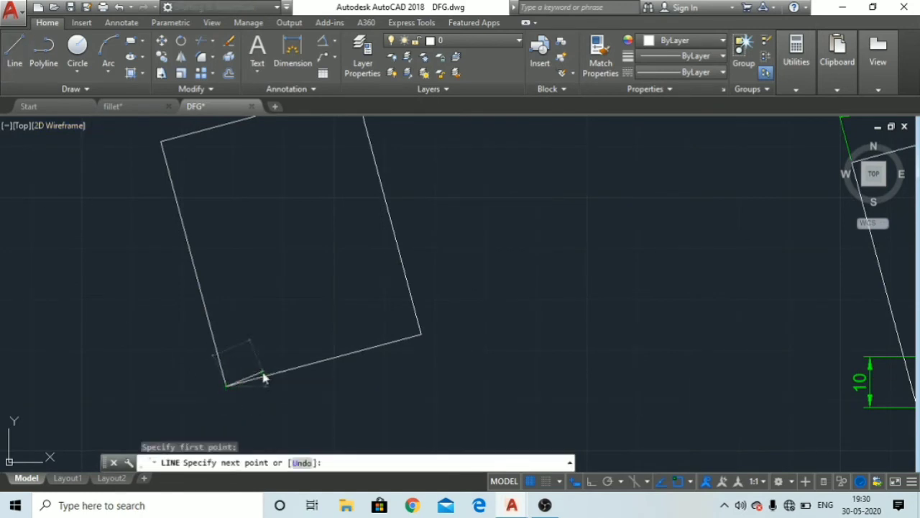
key("ctrl+z")
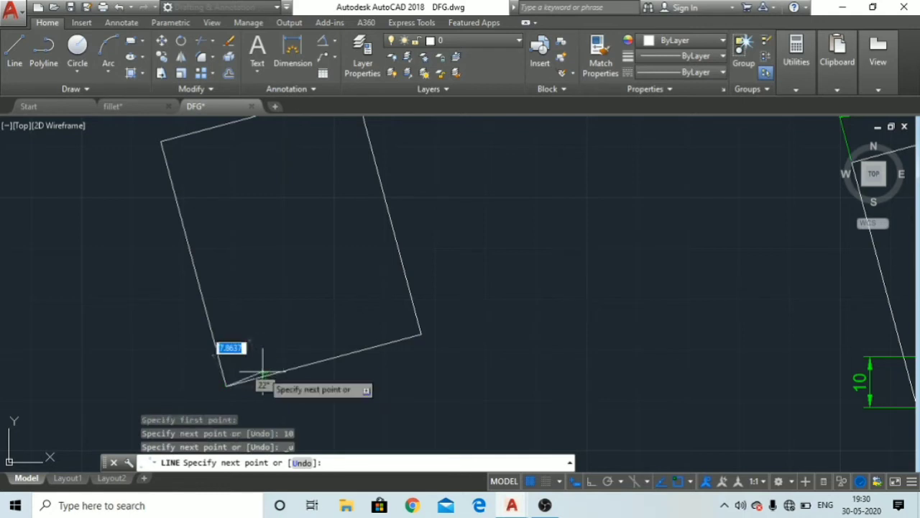
type("1")
key("Escape")
key("Escape")
key("Escape")
key("Escape")
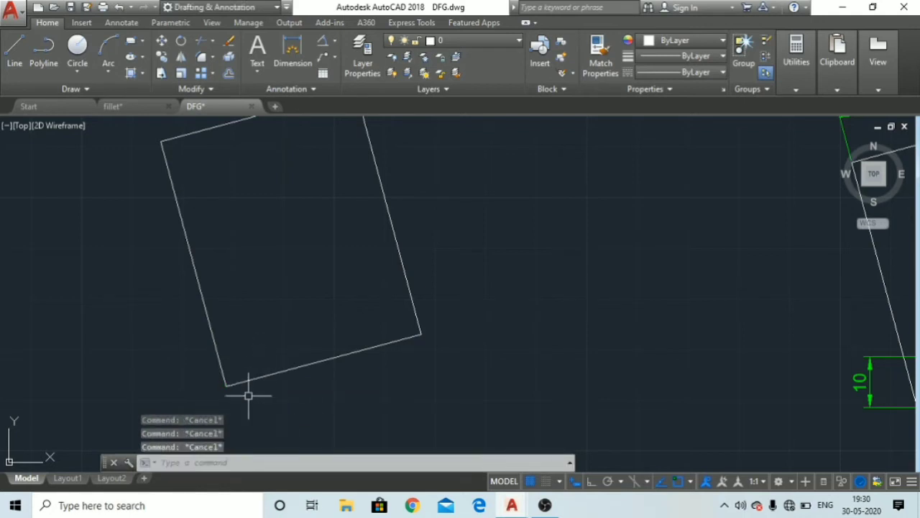
With Ortho on, draw a line 10 units right and 10 units up from the tilted rectangle's lowest corner
left_click(590, 482)
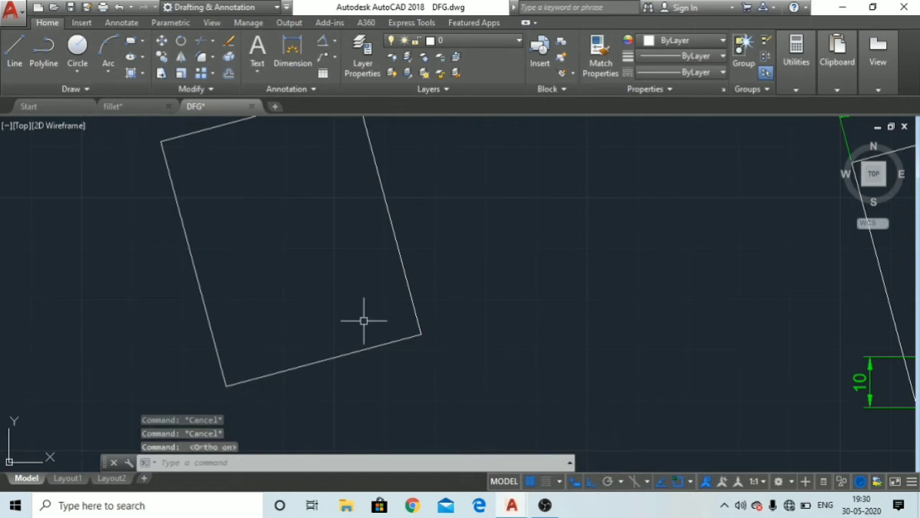
left_click(16, 66)
left_click(228, 386)
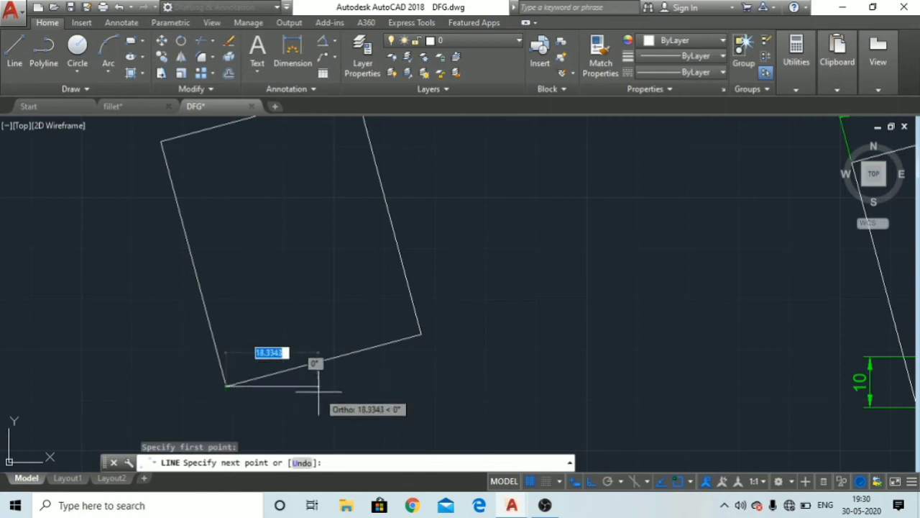
type("10")
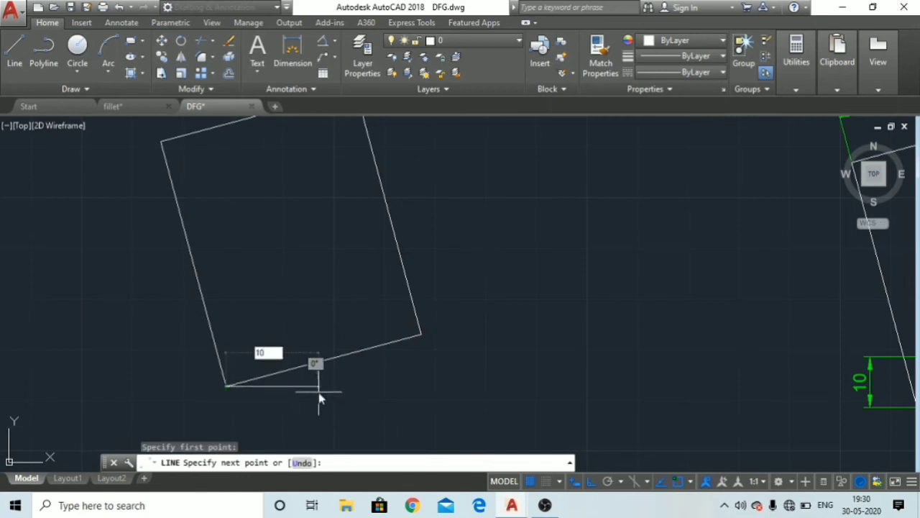
key("Return")
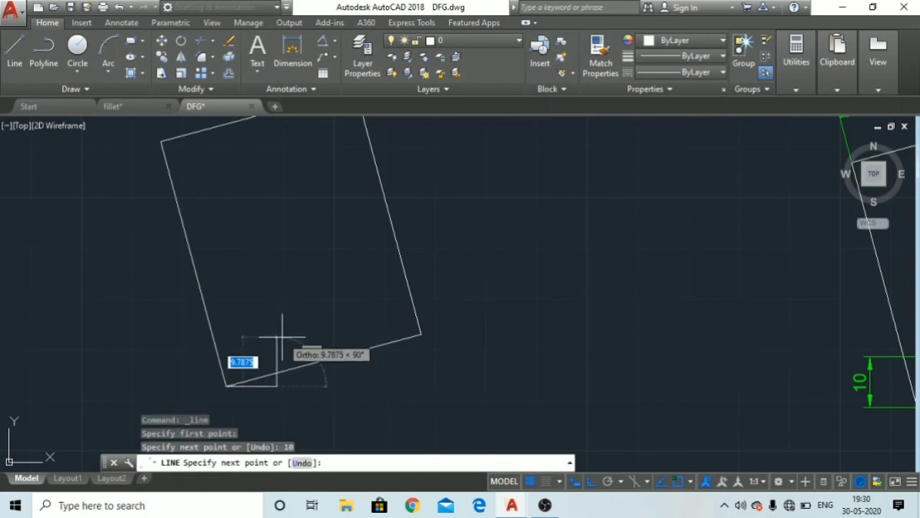
type("10")
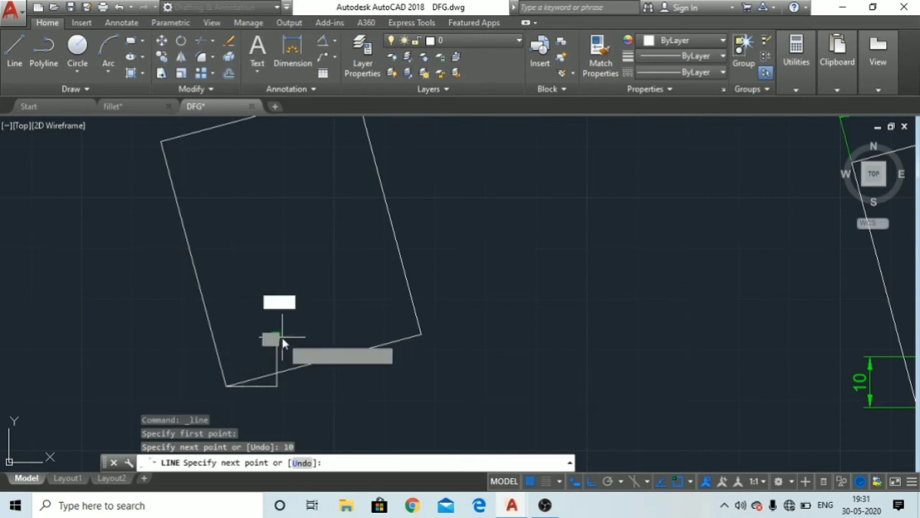
key("Return")
key("Escape")
key("Escape")
key("Escape")
key("Escape")
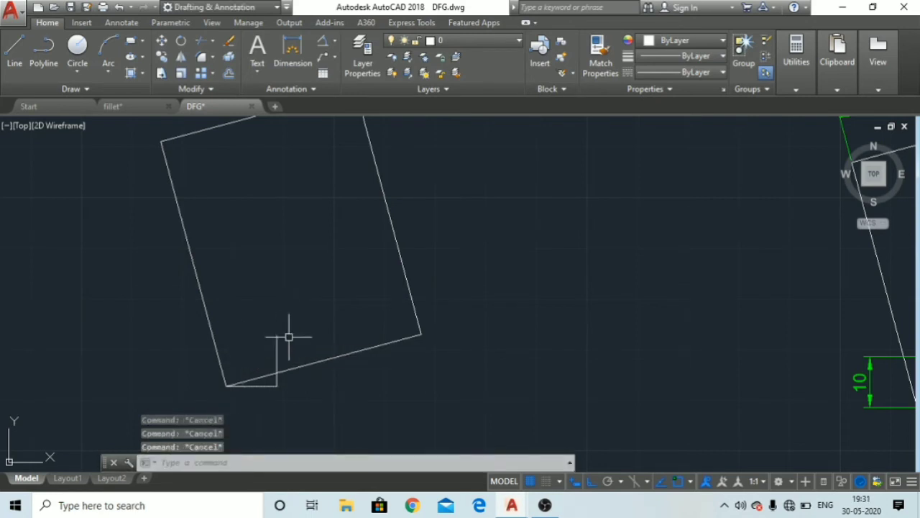
Examine the reference figure's inner rectangle at the lower-left corner where its dashed diagonal starts
middle_click_drag(573, 343, 228, 329)
scroll(577, 317, "up", 4)
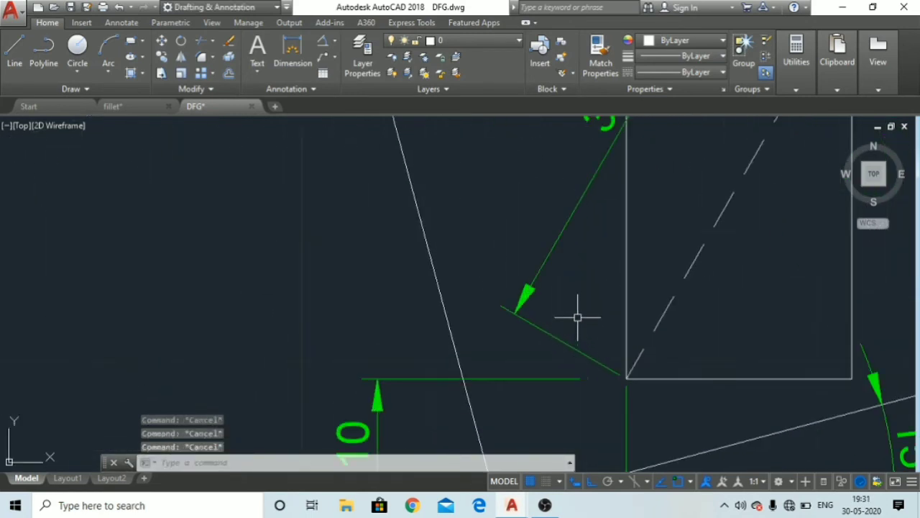
left_click(577, 317)
left_click(684, 422)
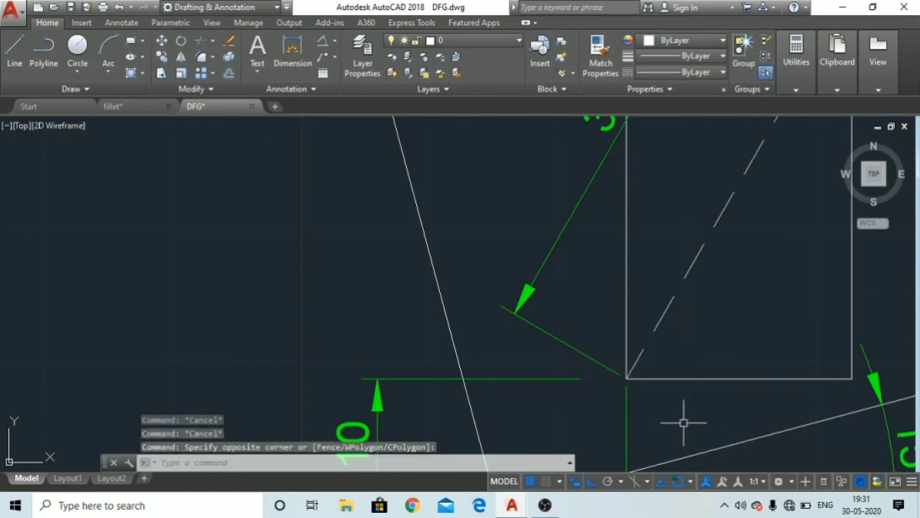
scroll(79, 304, "down", 2)
middle_click_drag(78, 304, 312, 333)
scroll(223, 330, "down", 2)
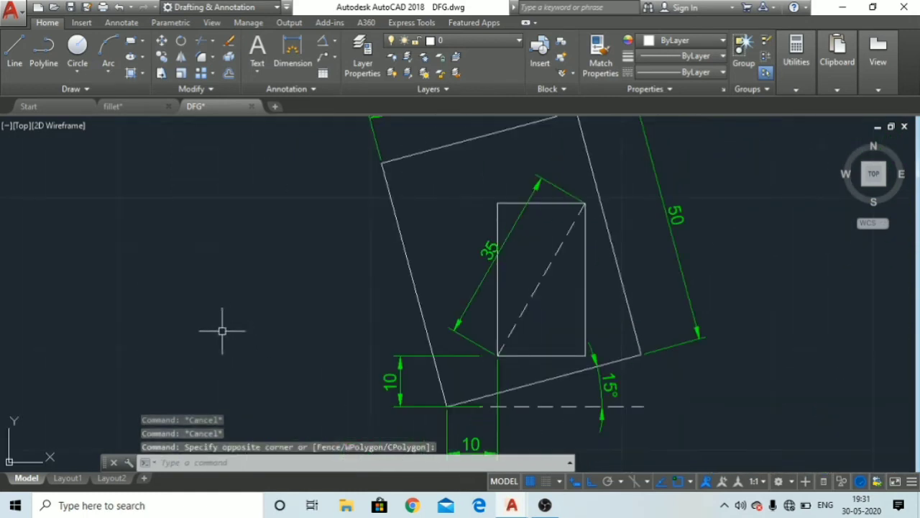
Turn Ortho off and try to draw a line from the upper end of the 10-unit vertical line
mouse_move(223, 331)
middle_mouse_down()
mouse_move(423, 316)
mouse_move(594, 380)
middle_mouse_up()
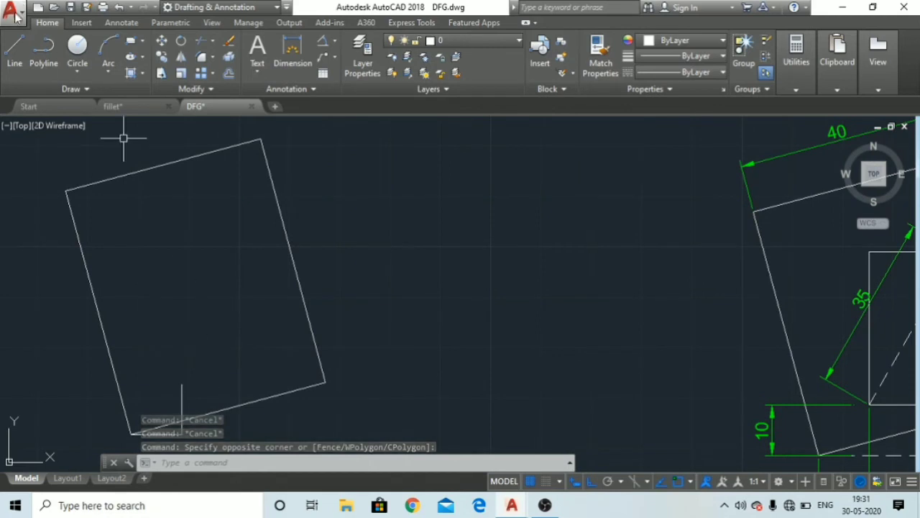
left_click(14, 50)
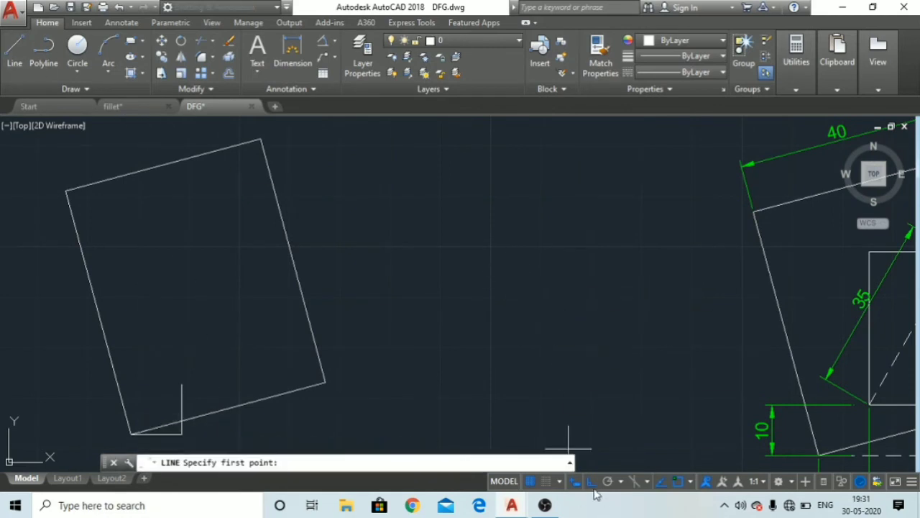
left_click(591, 483)
scroll(599, 388, "down", 2)
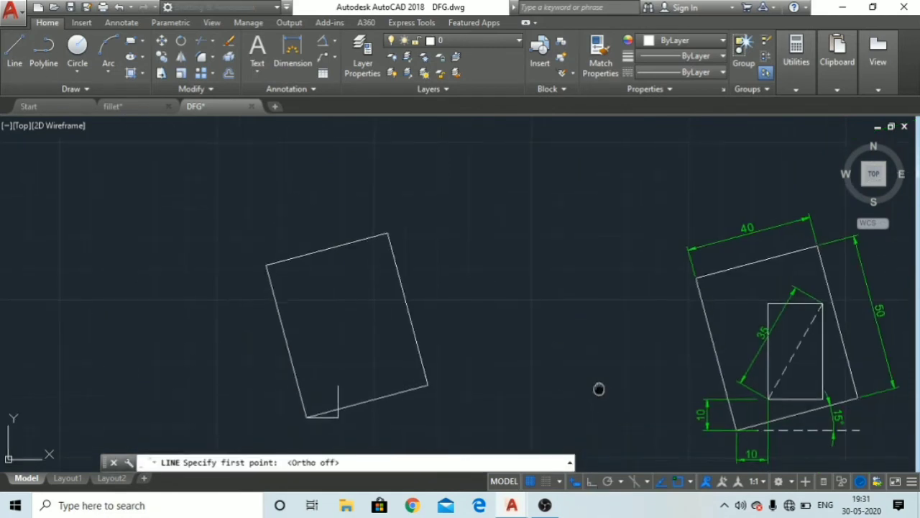
middle_click_drag(599, 388, 548, 343)
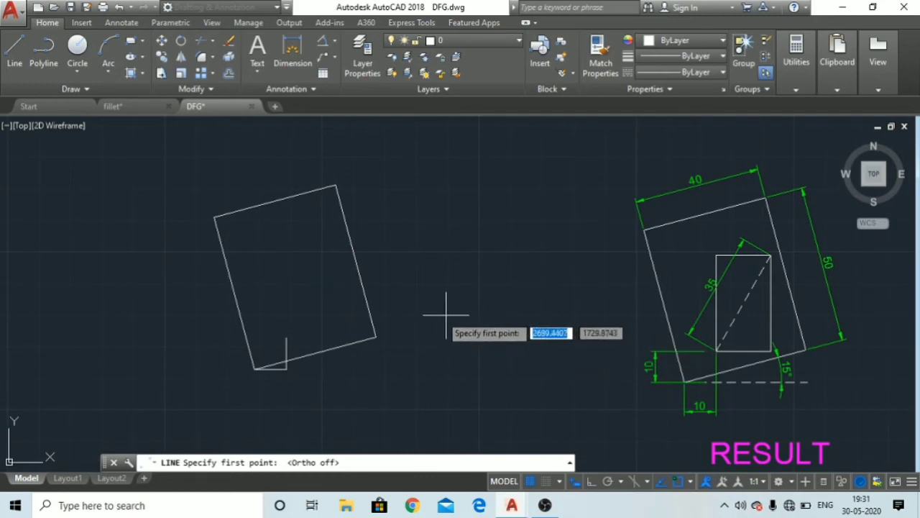
left_click(286, 337)
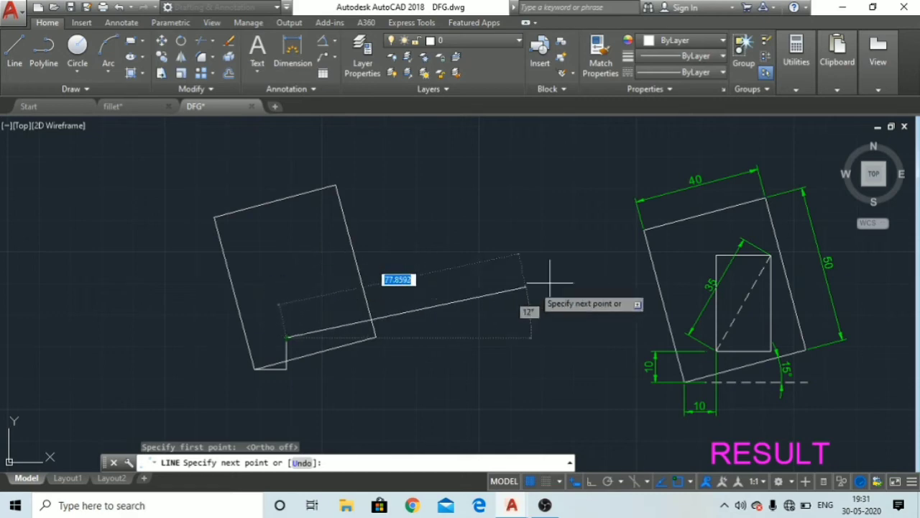
key("Escape")
key("Escape")
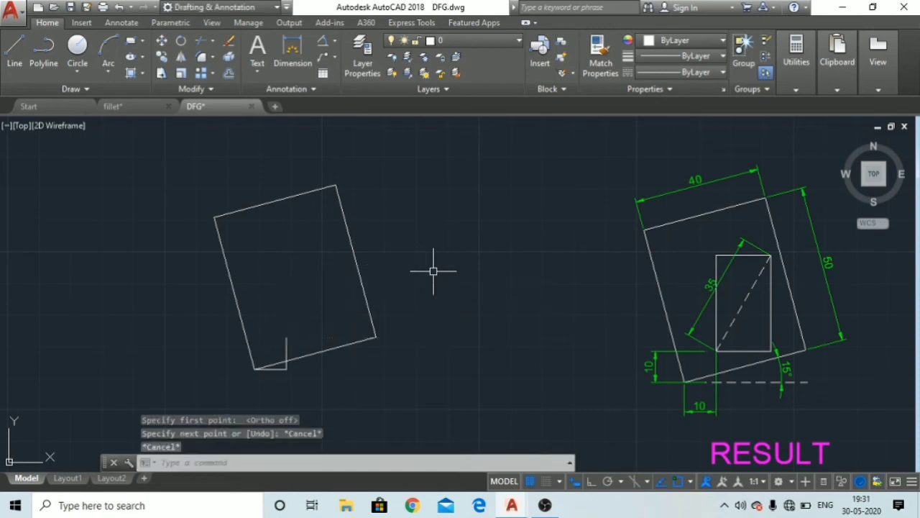
Add an angular dimension between the dashed diagonal and the inner rectangle's bottom edge in the reference figure
scroll(713, 277, "up", 2)
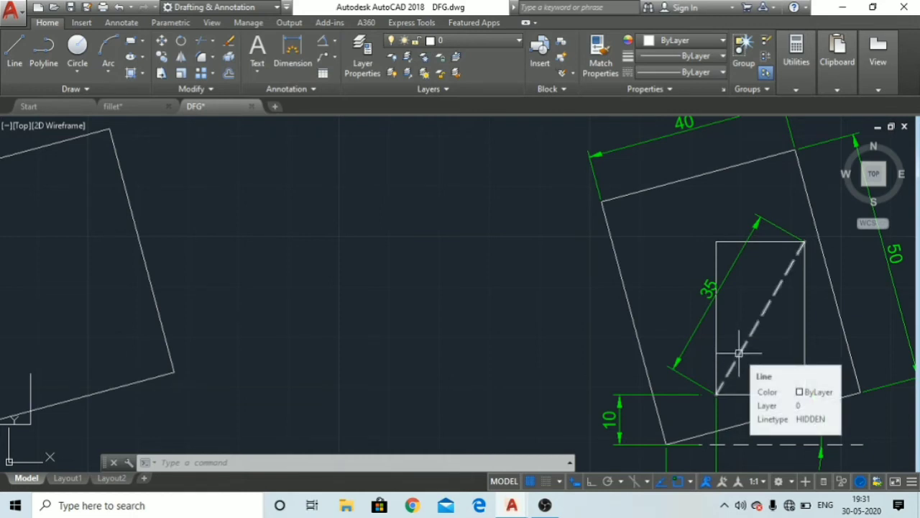
left_click(335, 41)
left_click(350, 120)
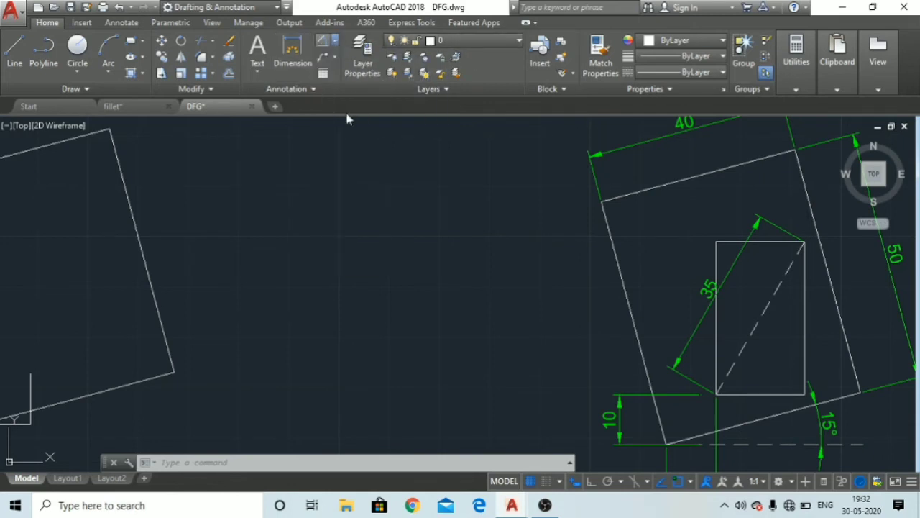
left_click(737, 364)
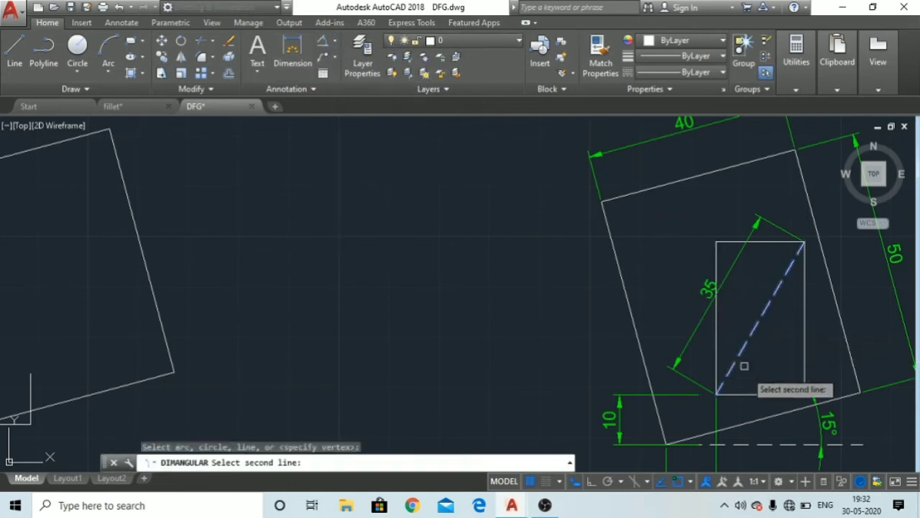
left_click(762, 394)
left_click(765, 338)
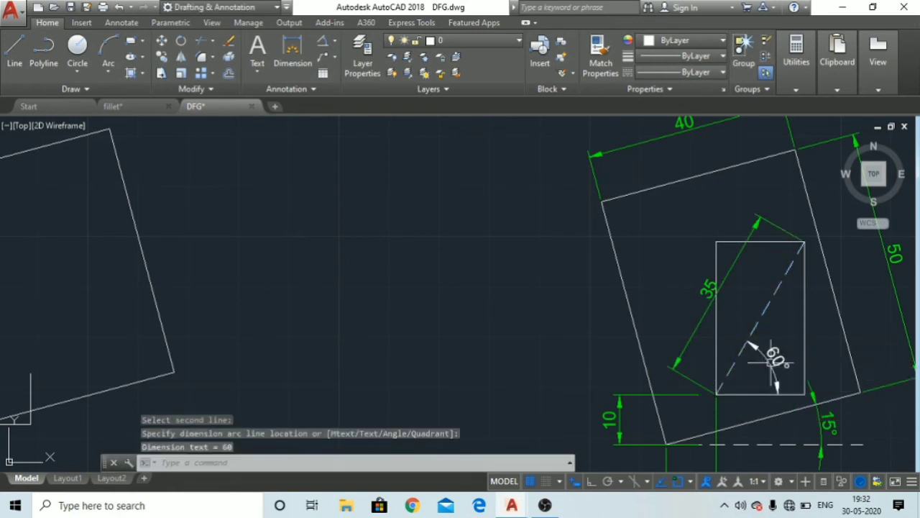
Draw a short horizontal guide line to the right from the upper end of the 10-unit vertical line
middle_click_drag(428, 343, 691, 302)
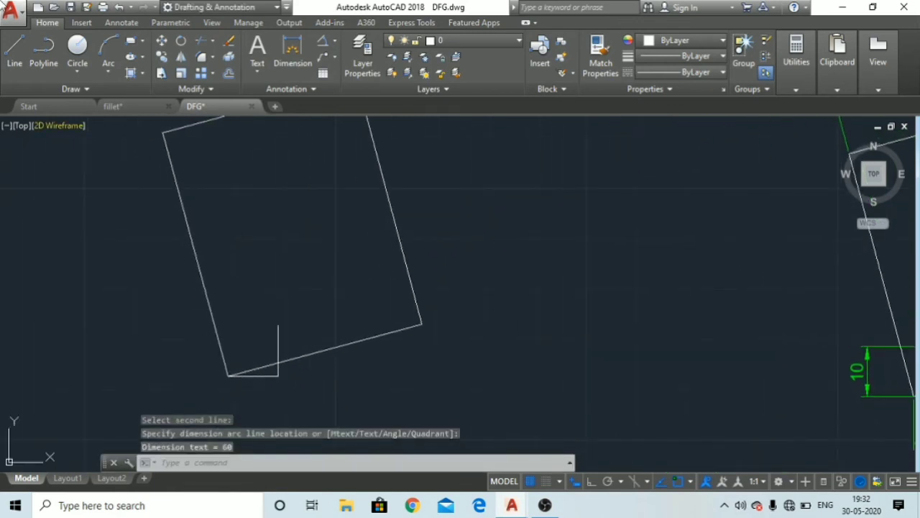
left_click(15, 50)
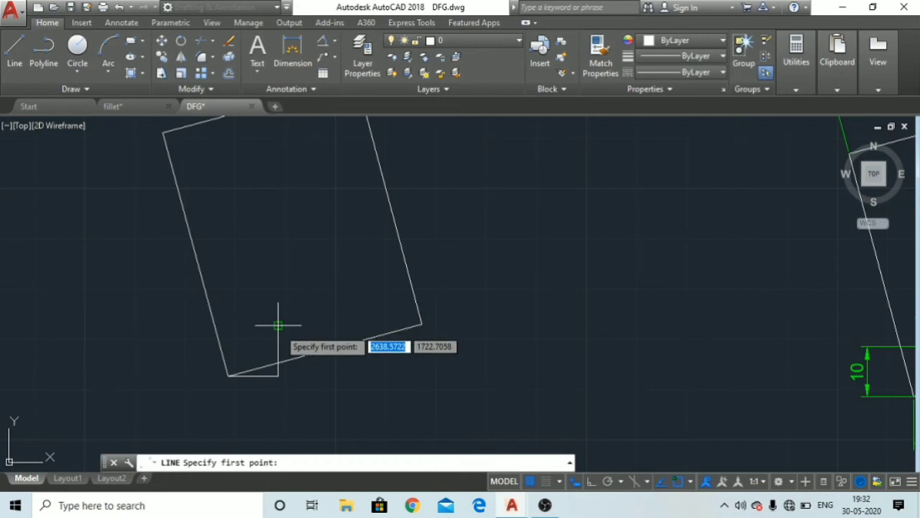
left_click(277, 325)
left_click(361, 326)
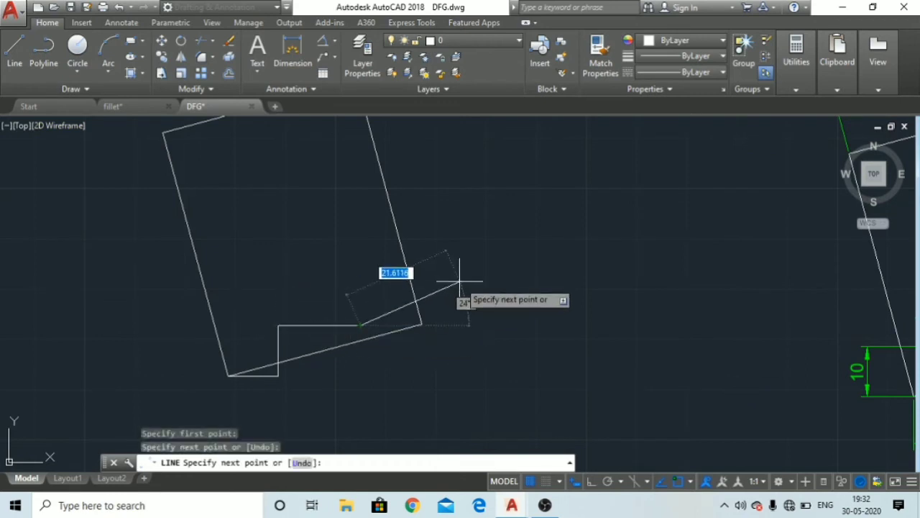
key("Escape")
key("Escape")
key("Escape")
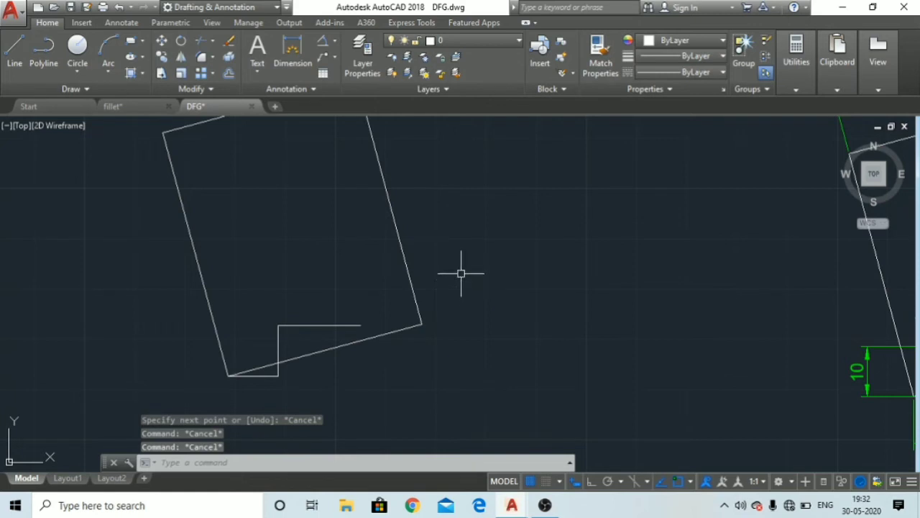
Draw a 35-unit line at 60° from the upper end of the 10-unit vertical line
left_click(14, 49)
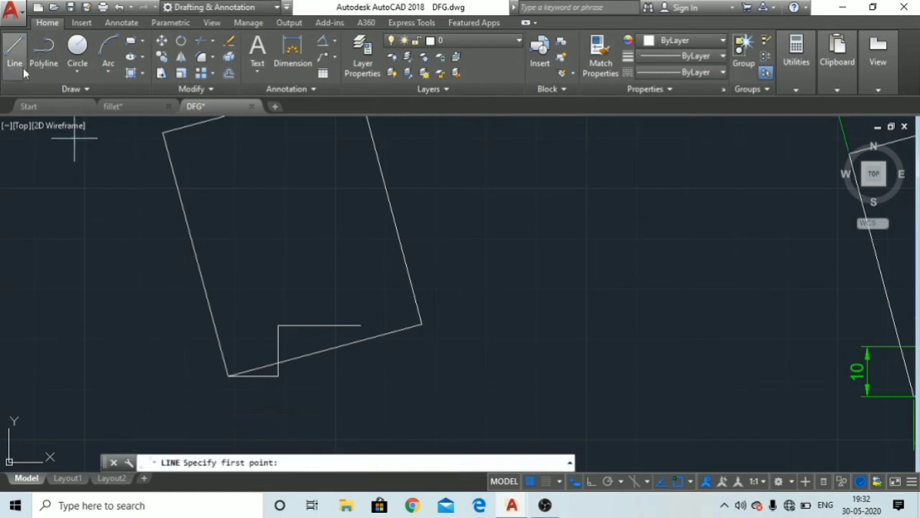
left_click(278, 325)
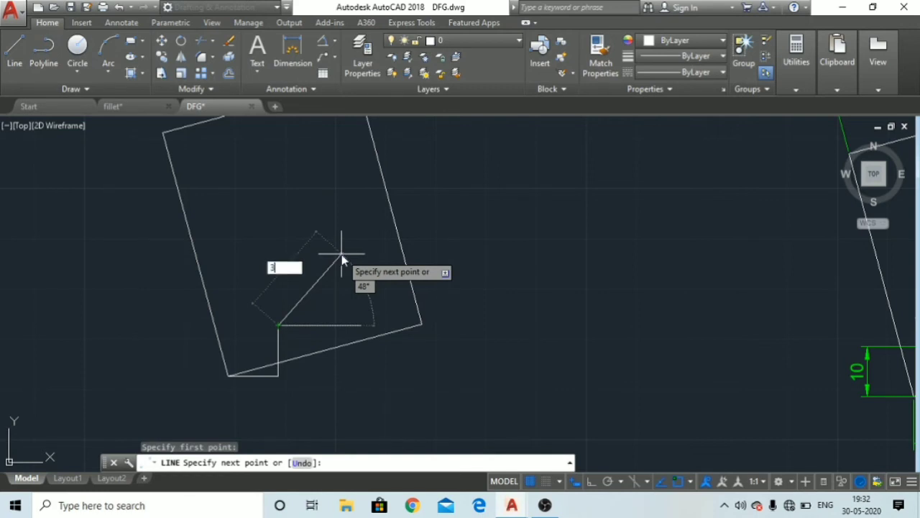
key("Tab")
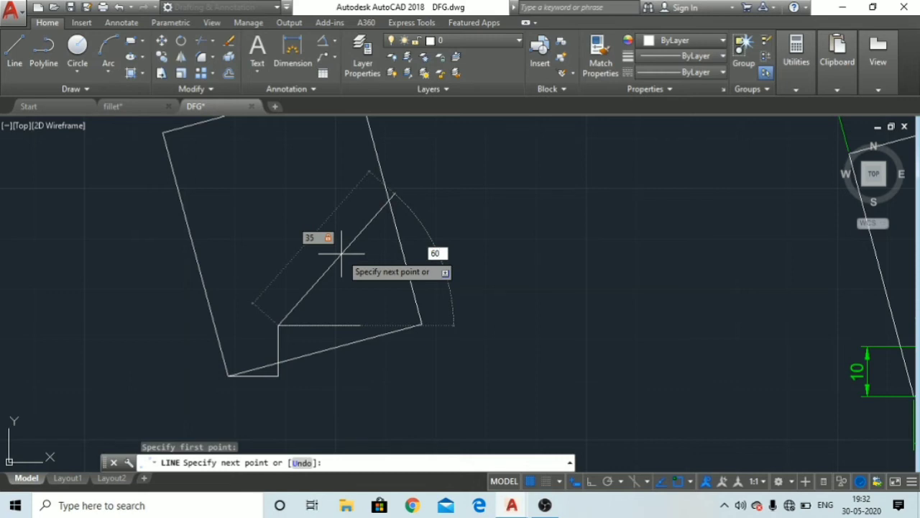
type("60")
key("Return")
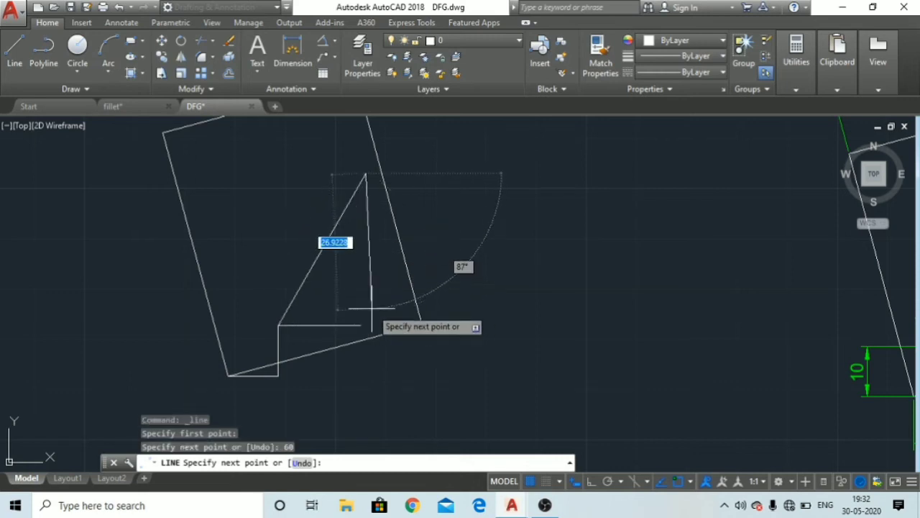
key("Escape")
key("Escape")
key("Escape")
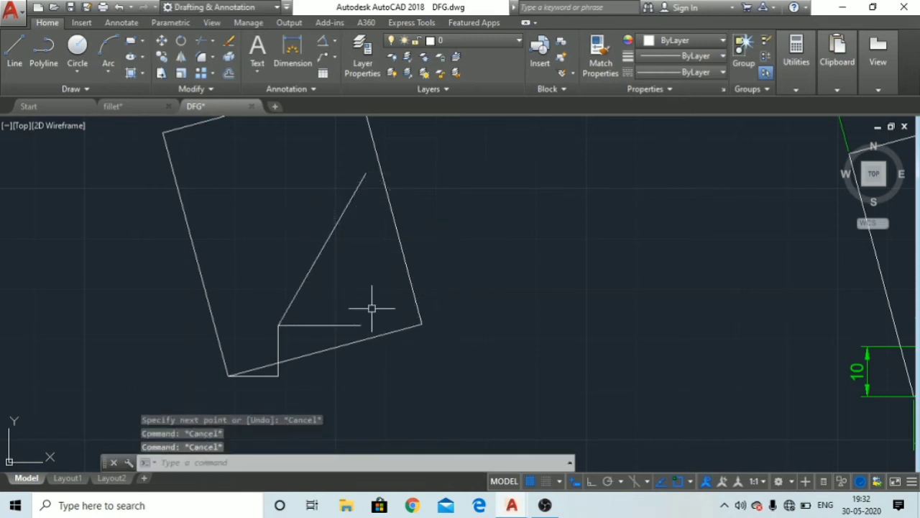
Set the linetype of the 35-unit diagonal line to HIDDEN
scroll(372, 308, "down", 2)
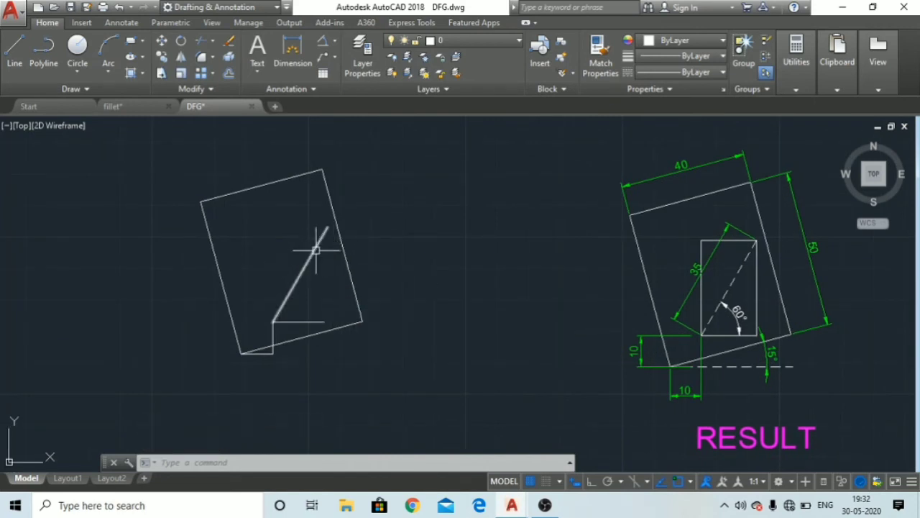
left_click(316, 250)
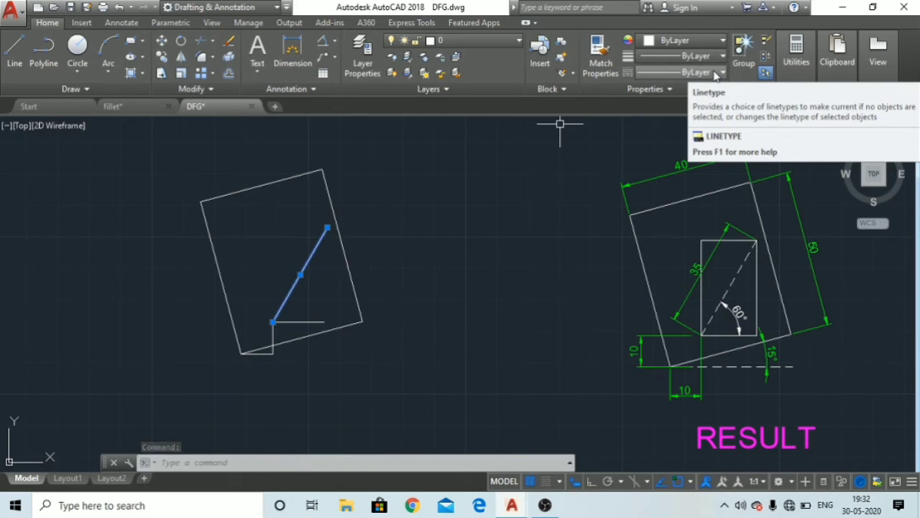
left_click(721, 73)
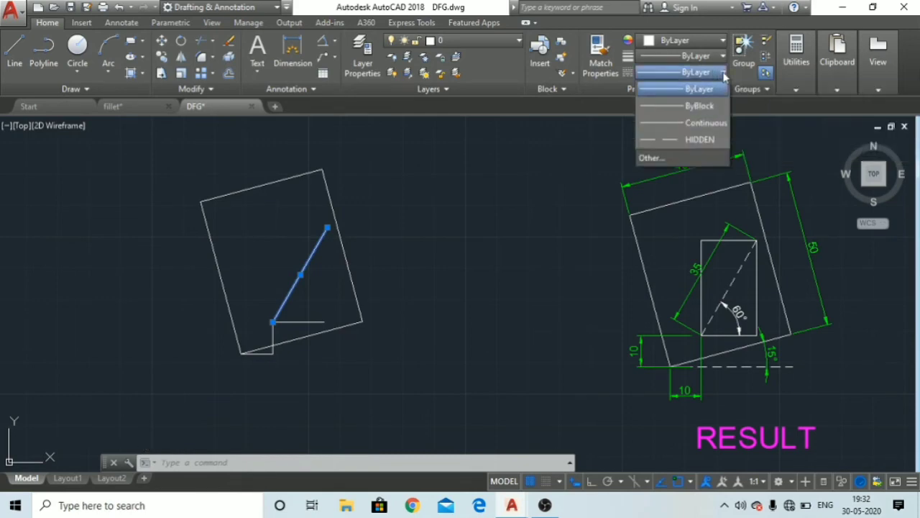
left_click(701, 140)
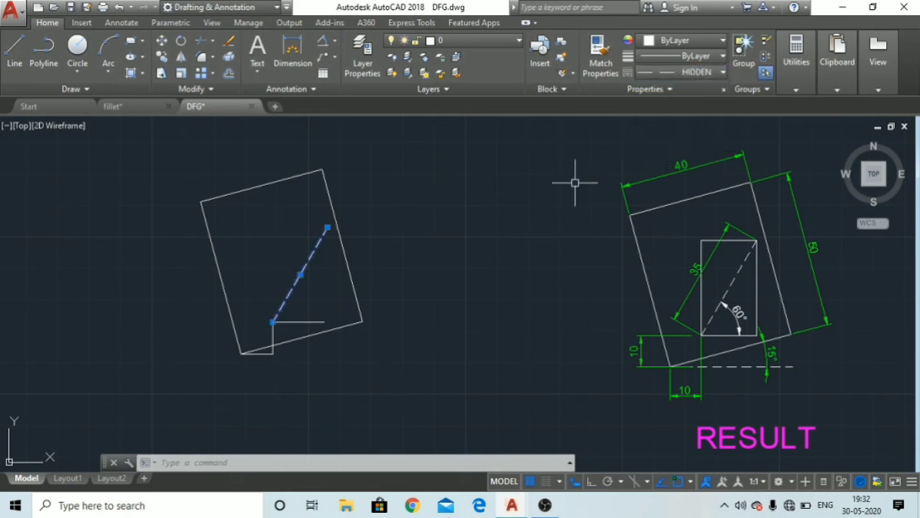
key("Escape")
key("Escape")
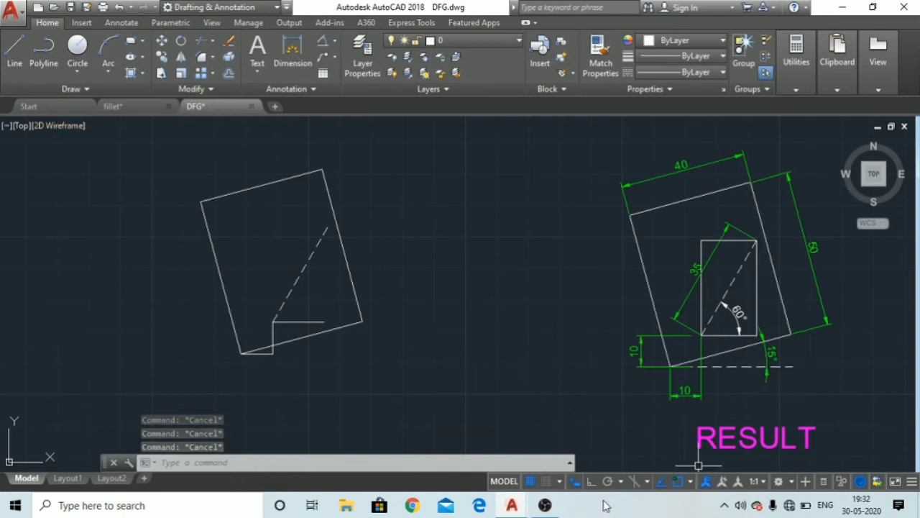
Draw a vertical line from the diagonal's upper end down past the horizontal guide line as the inner rectangle's right side
left_click(15, 49)
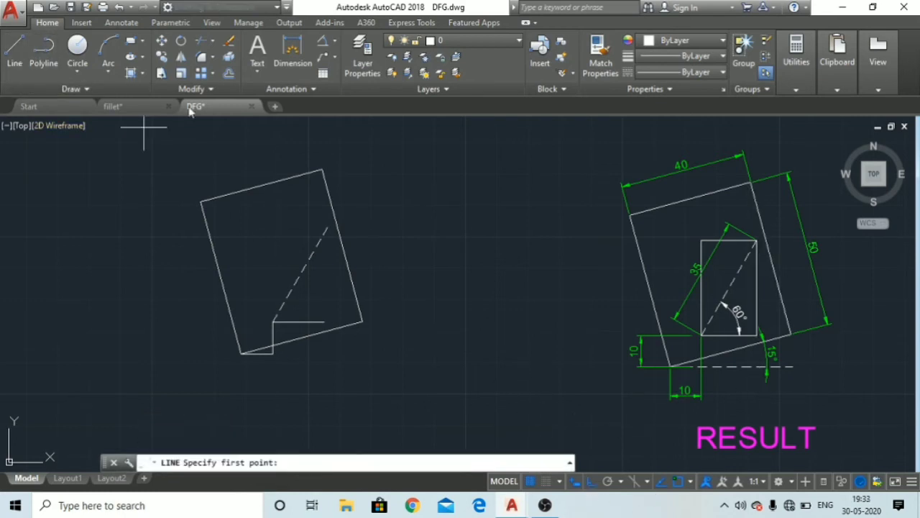
left_click(327, 228)
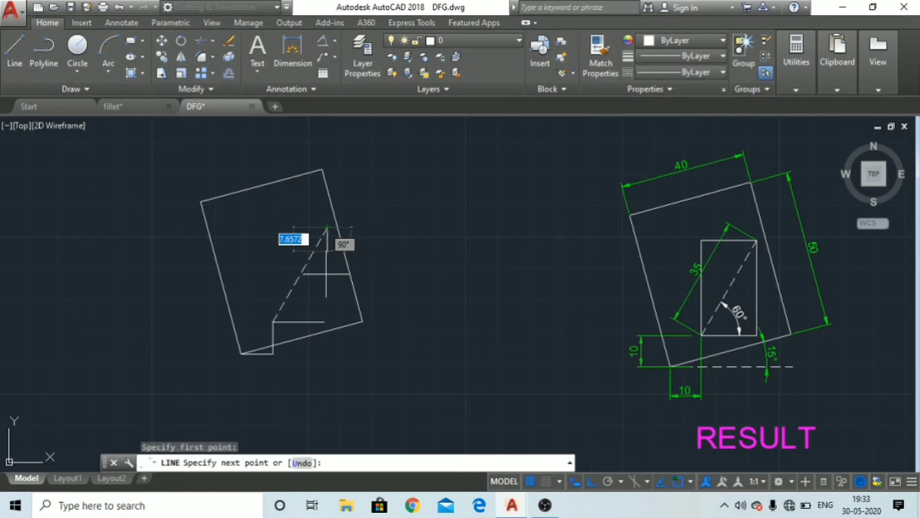
left_click(331, 326)
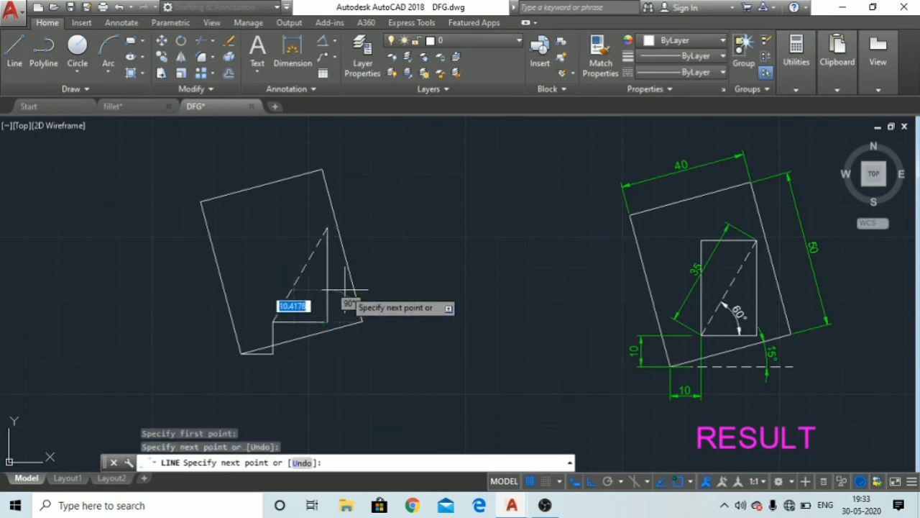
key("Escape")
Draw a vertical line from the diagonal's lower end up past the height of its upper end
key("Return")
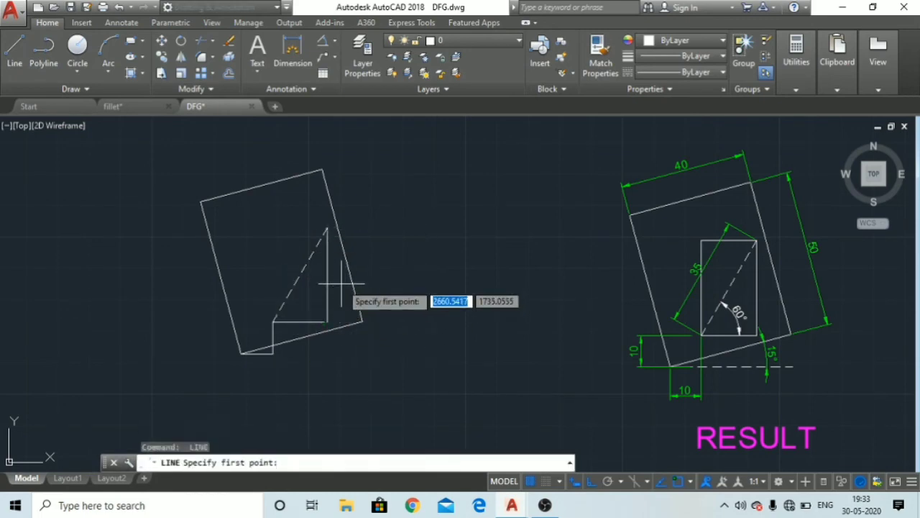
left_click(273, 322)
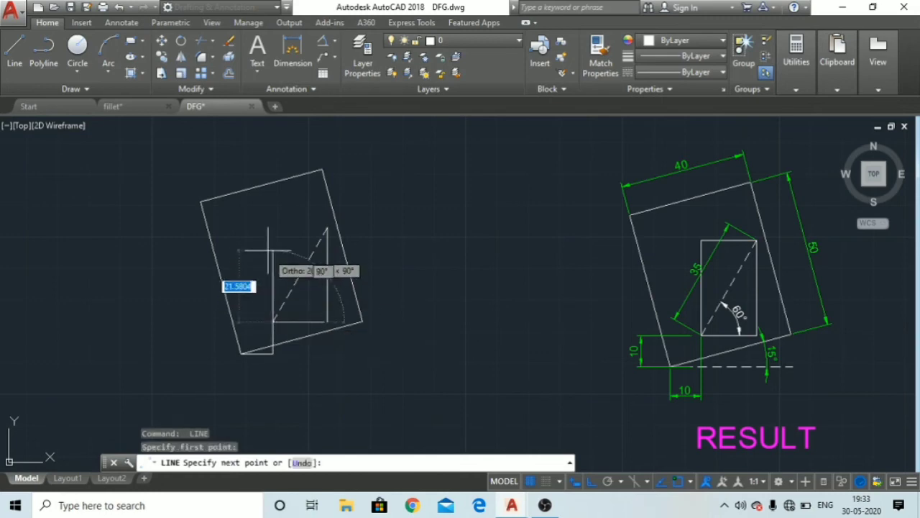
left_click(273, 214)
key("Escape")
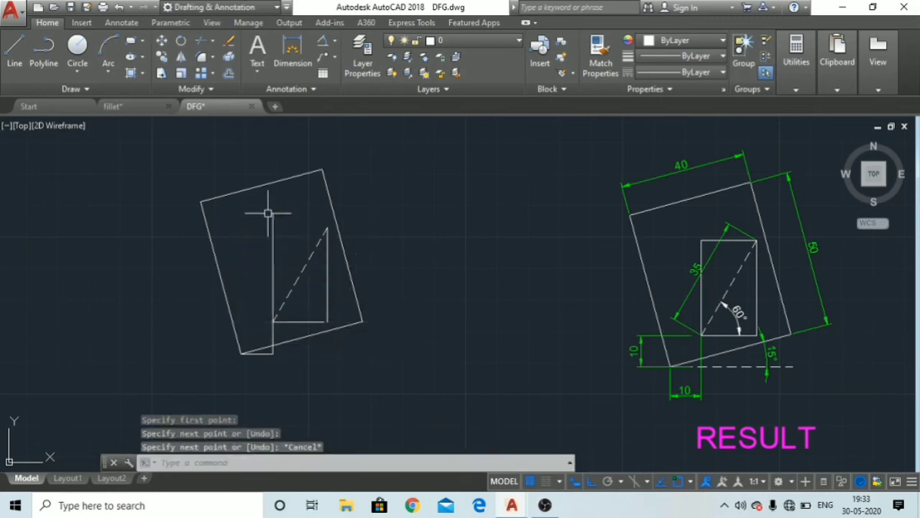
Draw the inner rectangle's horizontal top edge between the diagonal's upper end and the left vertical line
key("Return")
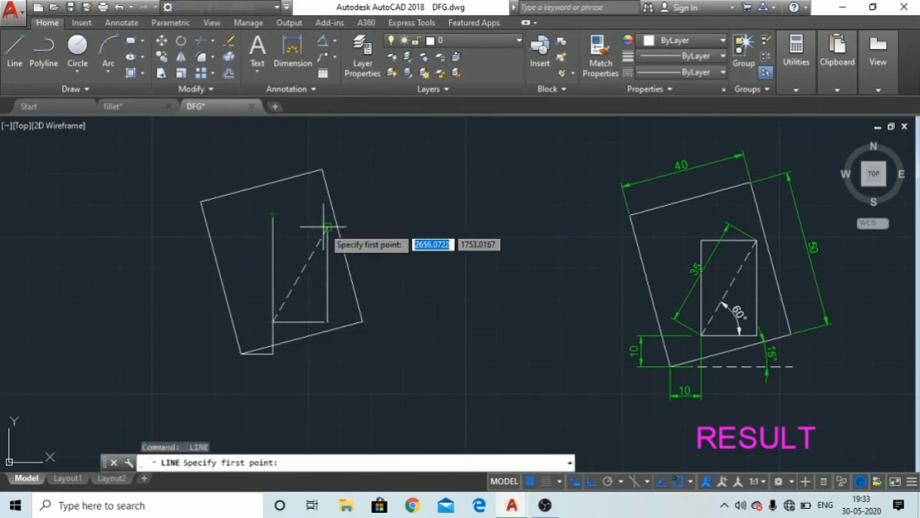
left_click(273, 227)
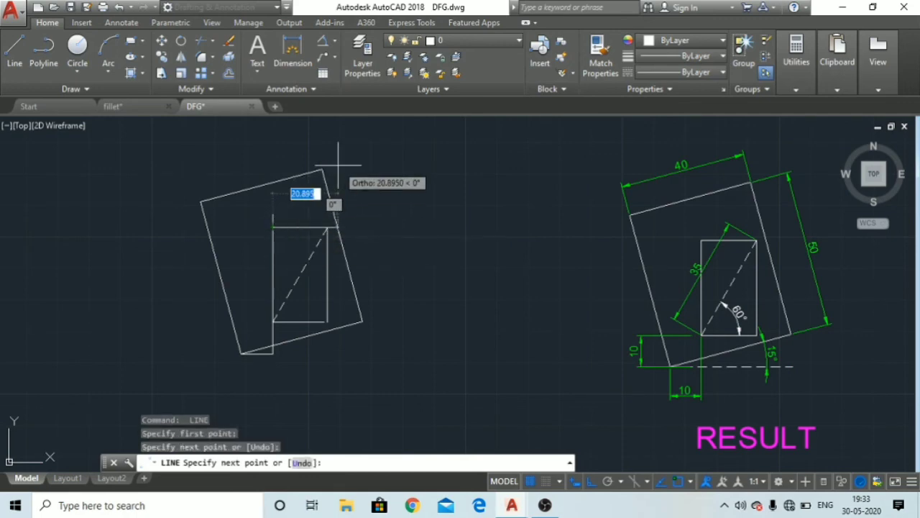
key("Escape")
key("Escape")
key("Escape")
key("Escape")
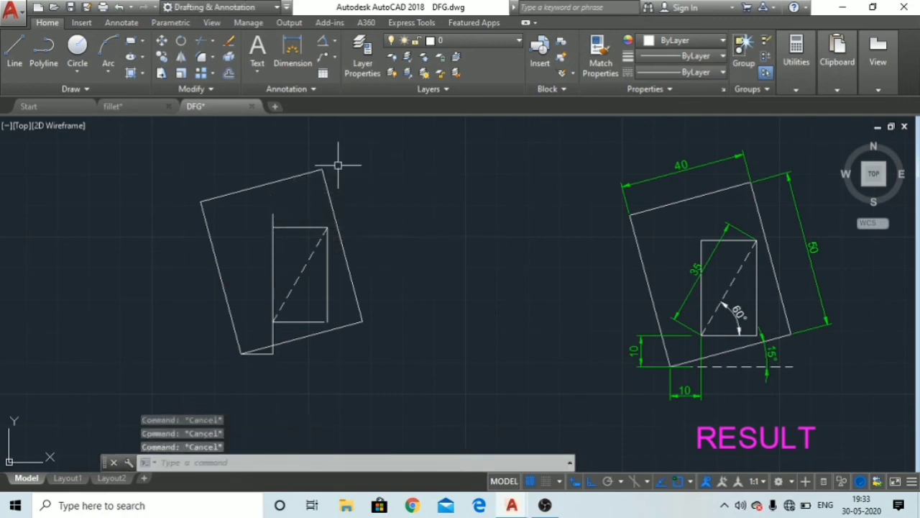
Trim the overhanging line ends at the corners of the inner rectangle
left_click(201, 42)
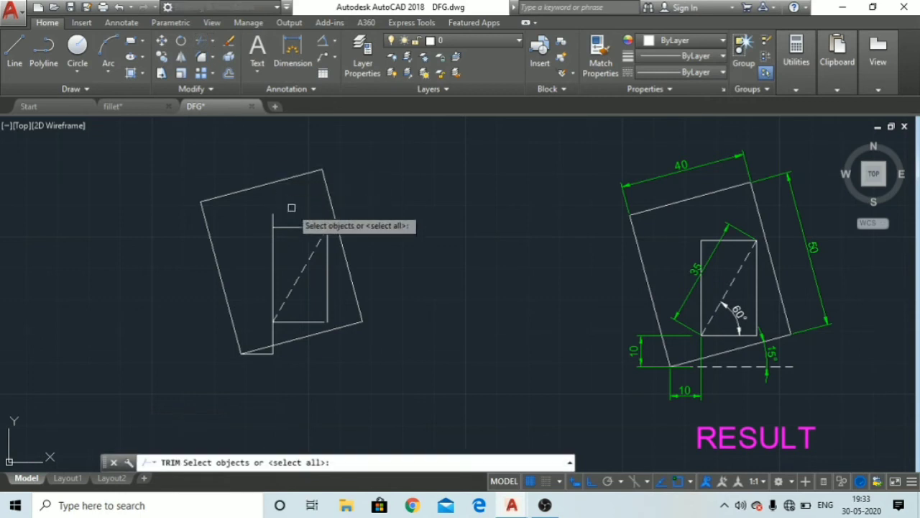
key("Return")
left_click(272, 219)
scroll(317, 298, "up", 4)
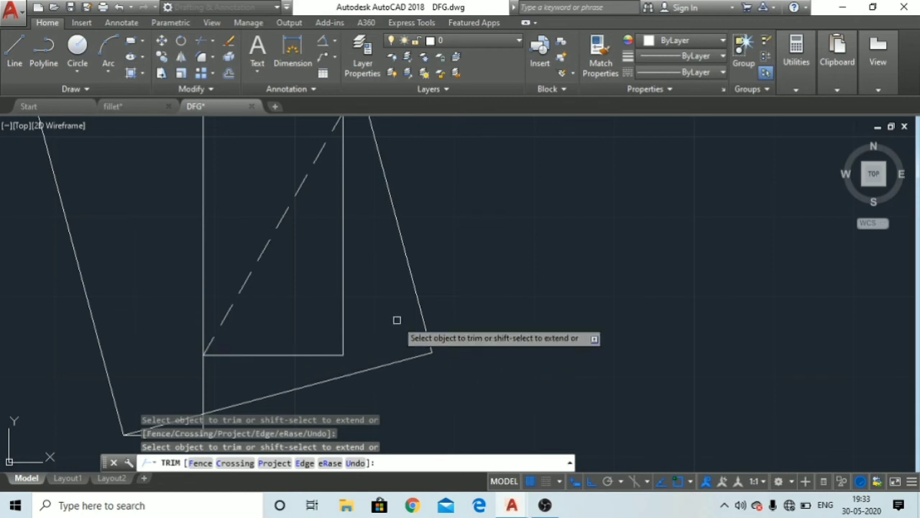
key("Escape")
key("Escape")
key("Escape")
key("Escape")
Delete the 10-unit vertical and horizontal guide lines near the tilted rectangle's lowest corner
scroll(189, 381, "down", 3)
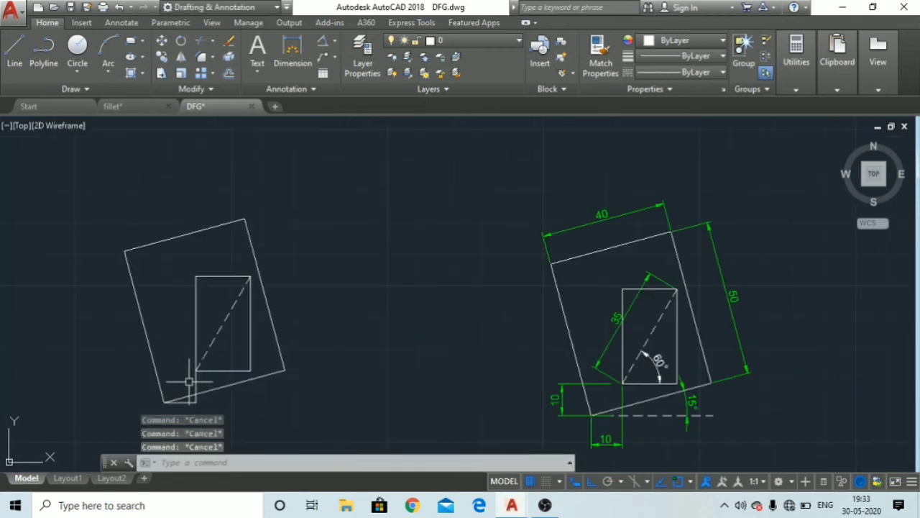
middle_click_drag(189, 382, 318, 317)
scroll(316, 316, "up", 4)
left_click(331, 316)
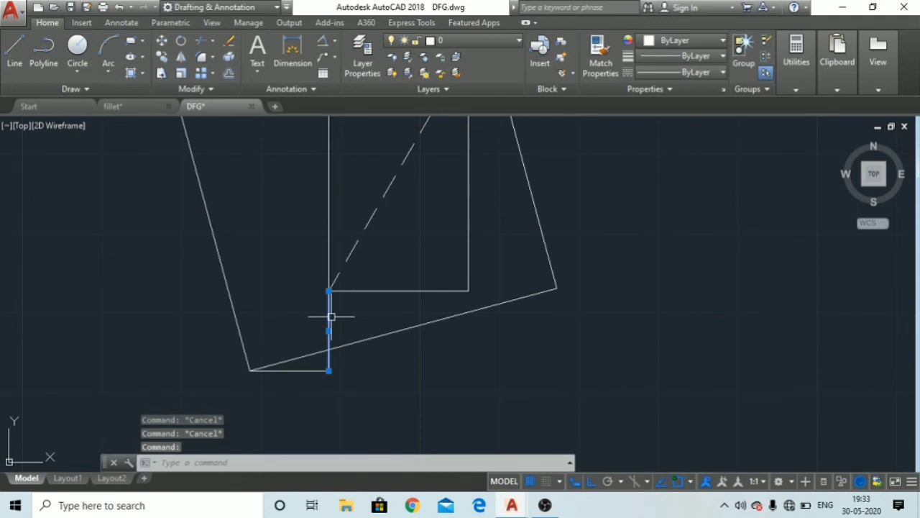
key("Delete")
left_click(301, 369)
key("Delete")
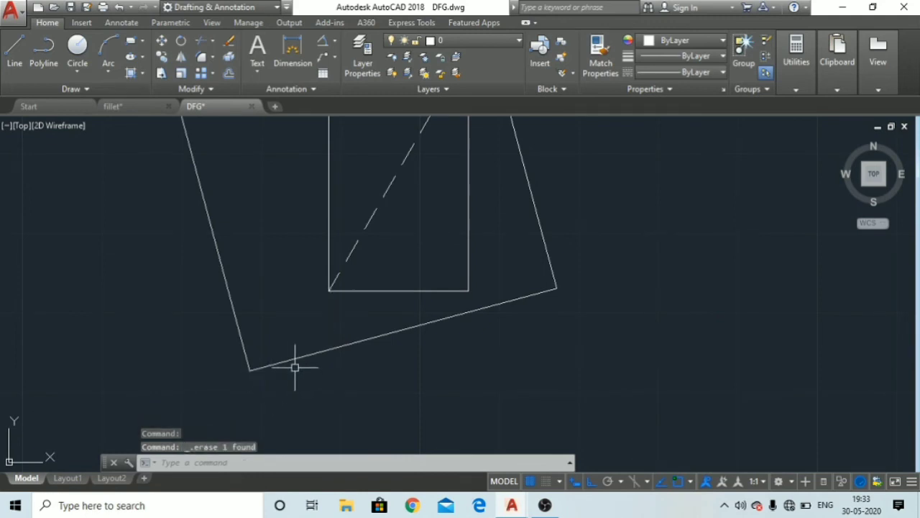
Draw a horizontal baseline to the right from the tilted rectangle's lowest corner
left_click(16, 49)
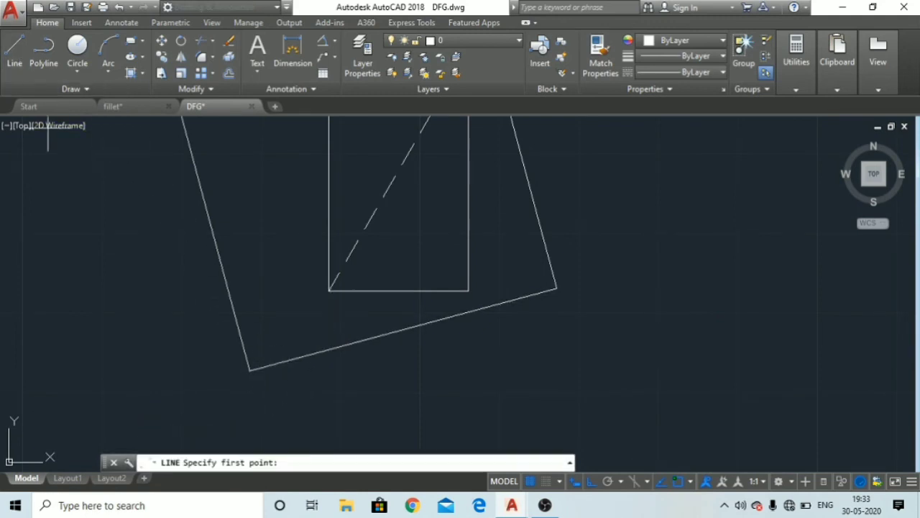
left_click(251, 371)
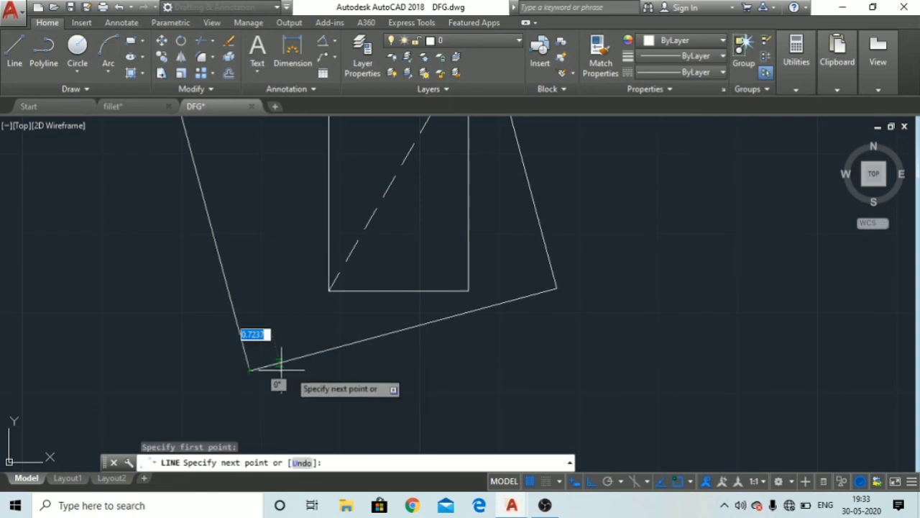
left_click(541, 370)
key("Escape")
key("Escape")
key("Escape")
key("Escape")
Set the linetype of the horizontal baseline under the tilted rectangle to HIDDEN
scroll(584, 365, "down", 2)
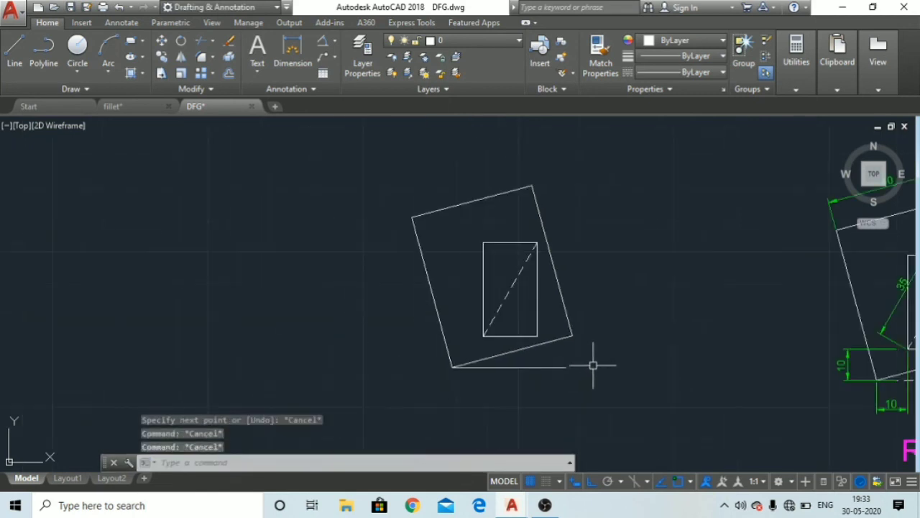
middle_click_drag(715, 347, 475, 360)
scroll(729, 405, "up", 4)
middle_click_drag(294, 371, 755, 304)
middle_click_drag(519, 330, 815, 379)
left_click(374, 327)
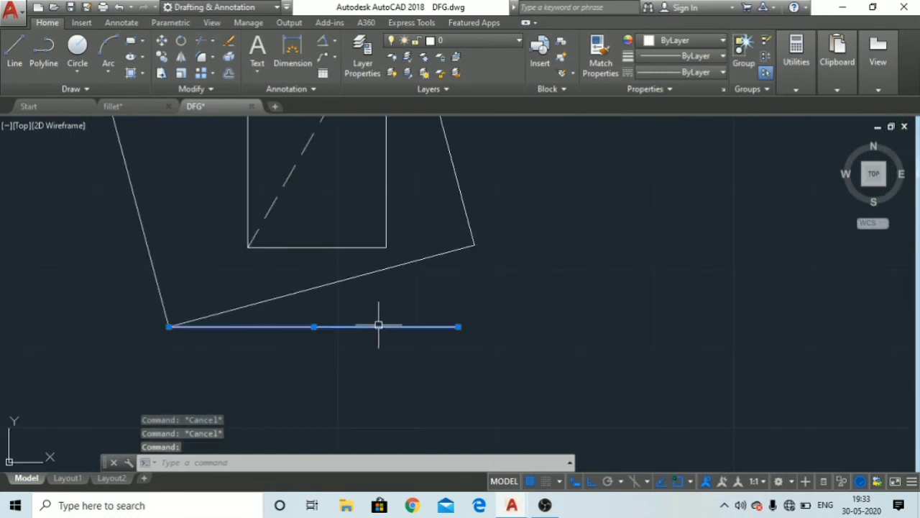
left_click(690, 72)
left_click(690, 137)
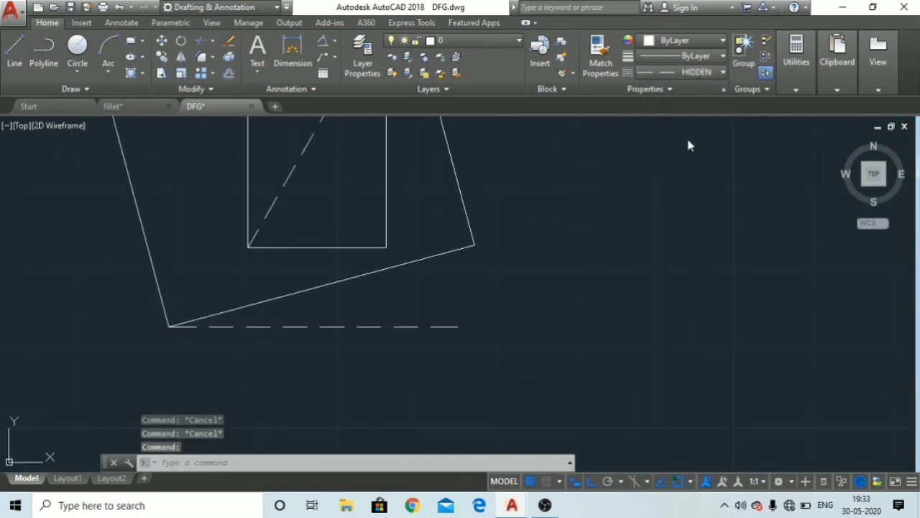
key("Escape")
Add an angular dimension between the dashed baseline and the tilted rectangle's bottom edge
scroll(428, 338, "down", 2)
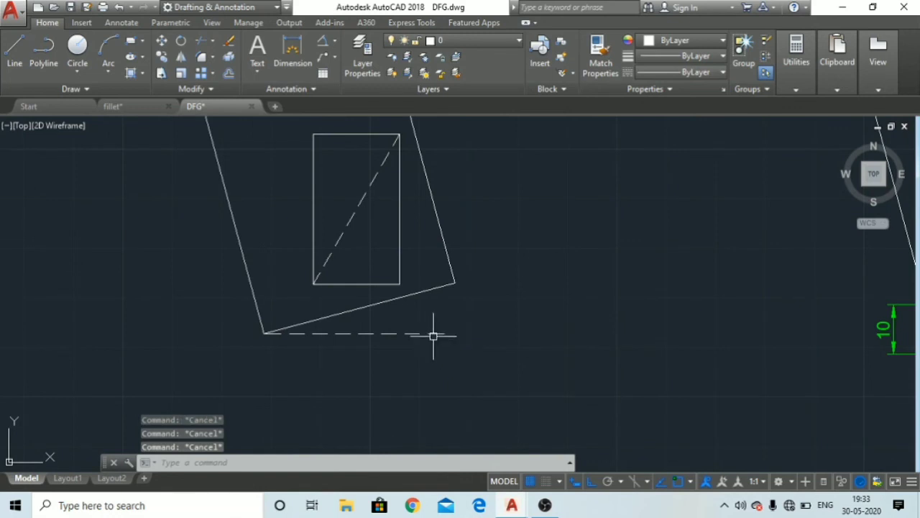
scroll(436, 338, "down", 2)
middle_click_drag(437, 345, 438, 354)
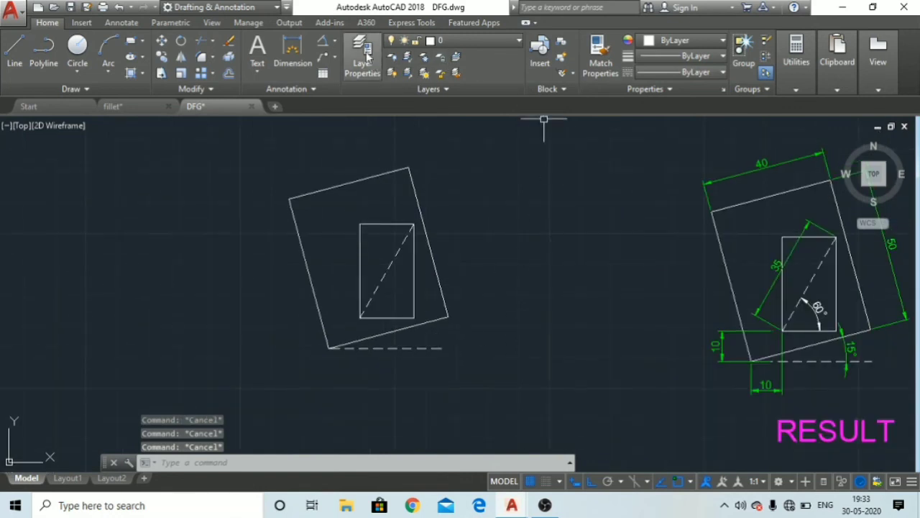
left_click(323, 41)
left_click(415, 348)
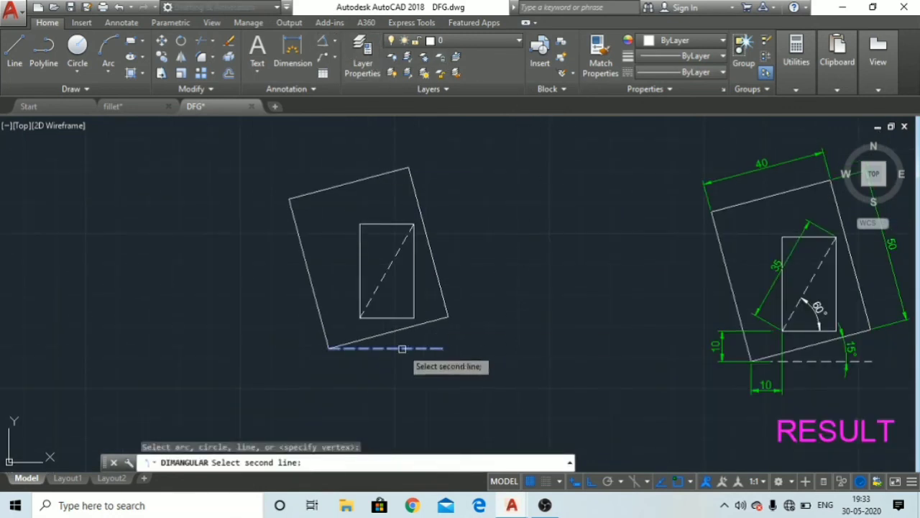
left_click(410, 326)
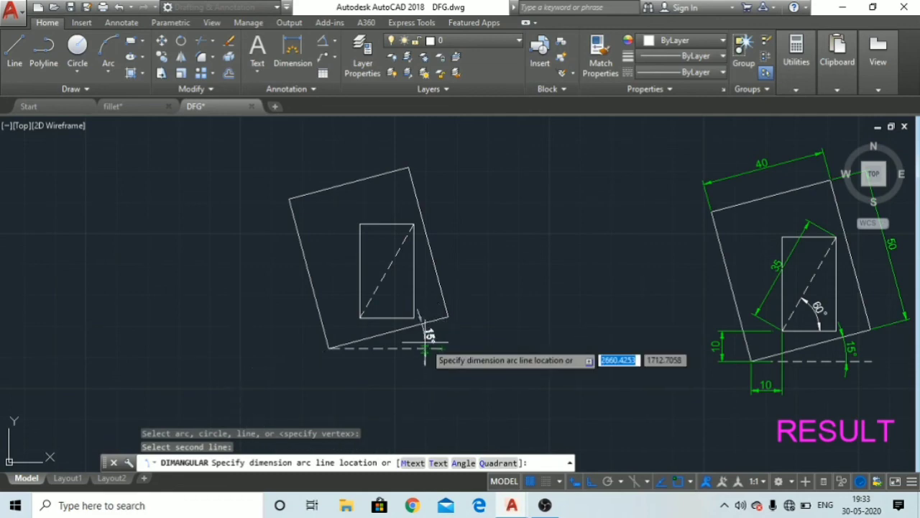
left_click(422, 350)
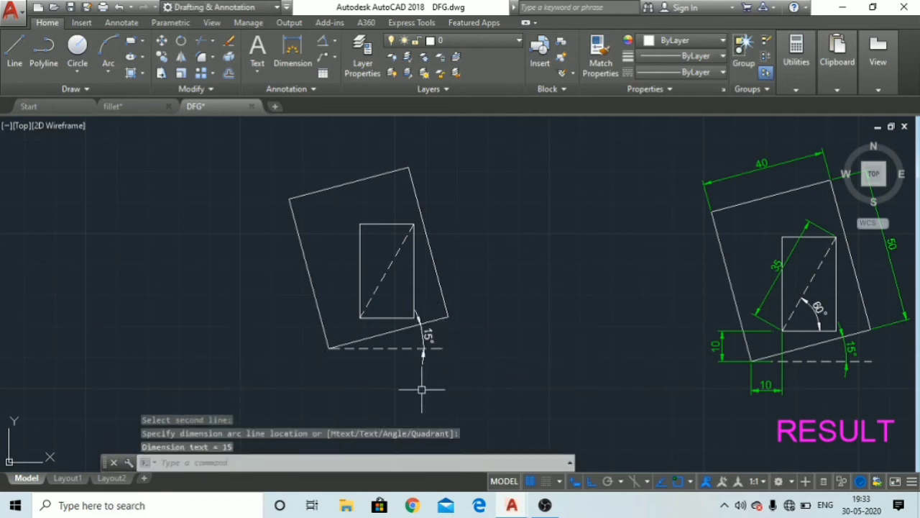
key("Escape")
key("Escape")
Add an angular dimension between the dashed diagonal and the inner rectangle's bottom edge, placing the arc inside the rectangle
left_click(323, 41)
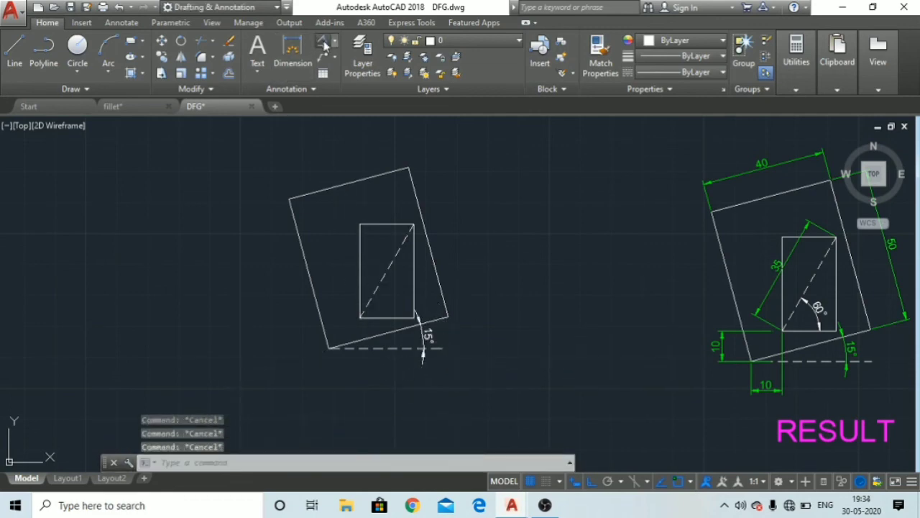
left_click(375, 297)
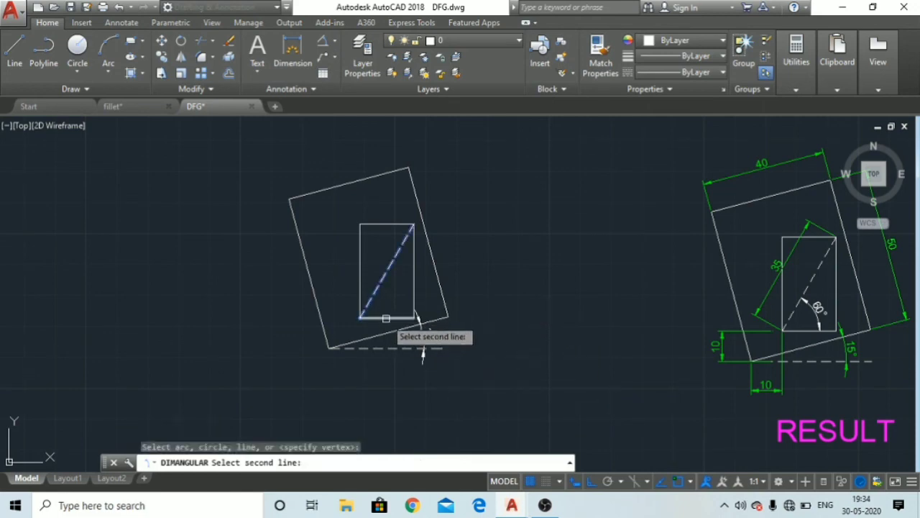
left_click(383, 316)
left_click(389, 297)
key("Escape")
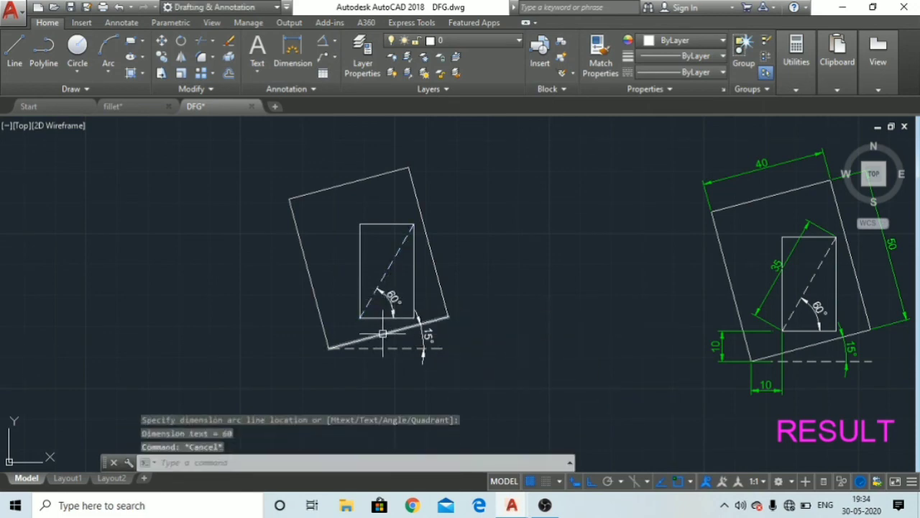
key("Escape")
key("Escape")
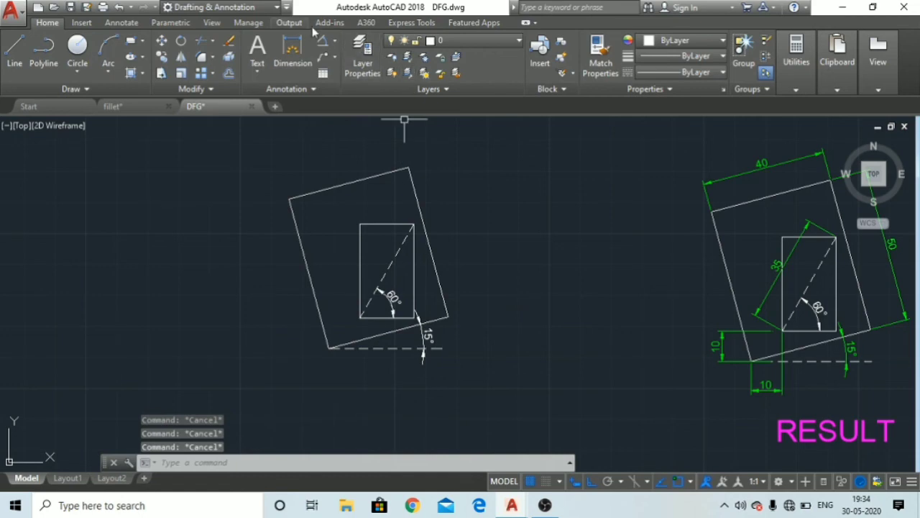
left_click(333, 40)
left_click(344, 66)
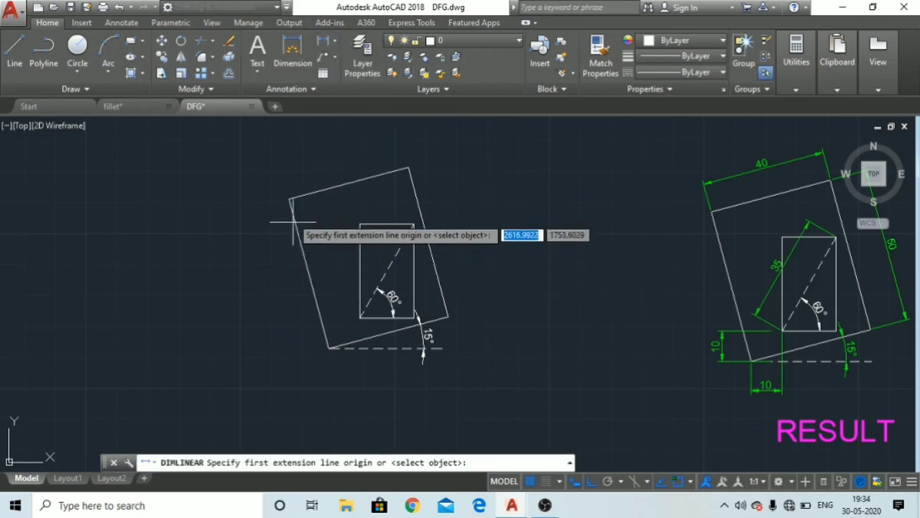
left_click(290, 199)
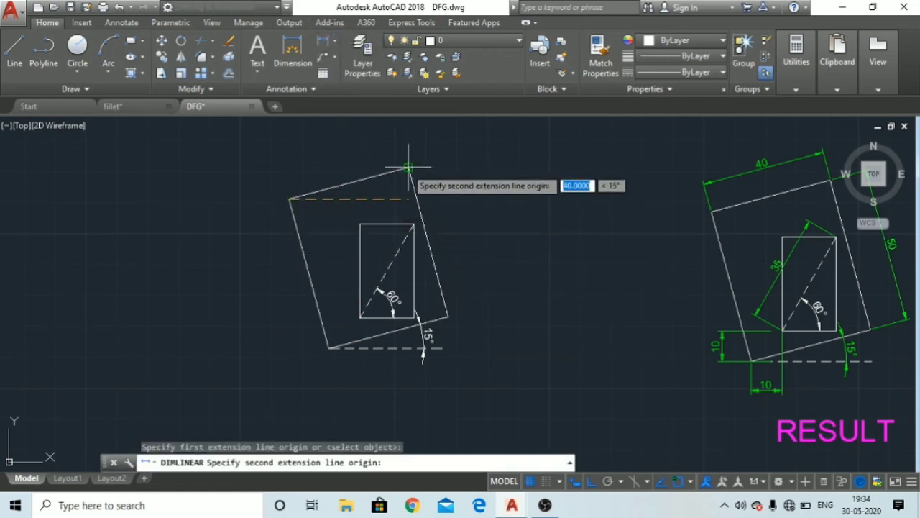
key("Escape")
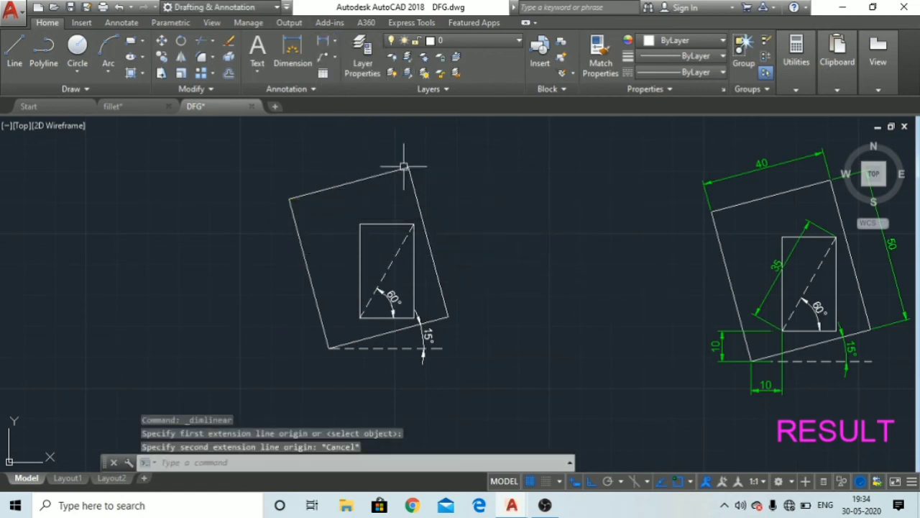
Add an aligned dimension along the tilted rectangle's top edge, placed just outside the figure
left_click(336, 42)
left_click(345, 89)
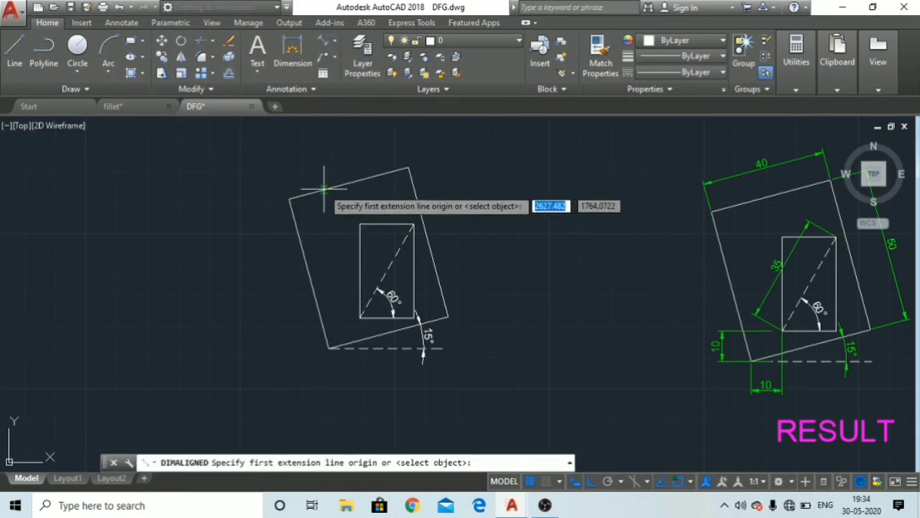
left_click(288, 198)
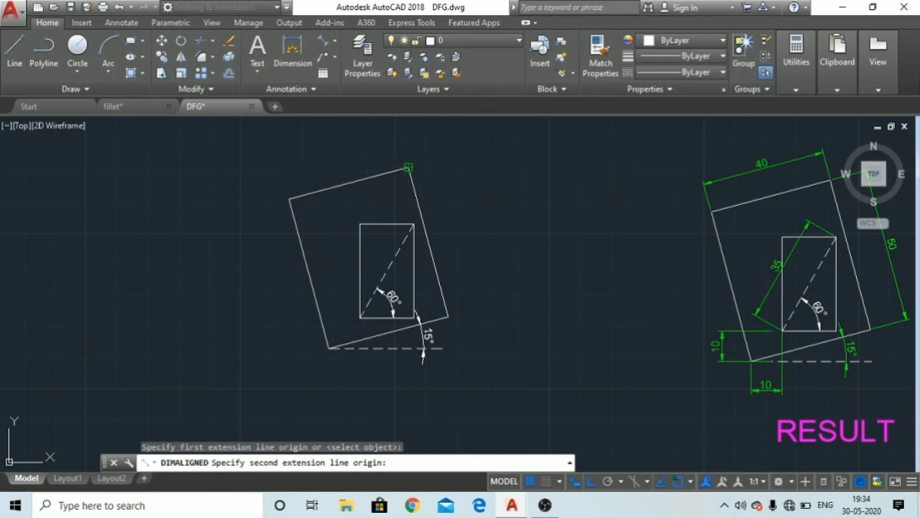
left_click(407, 167)
left_click(392, 148)
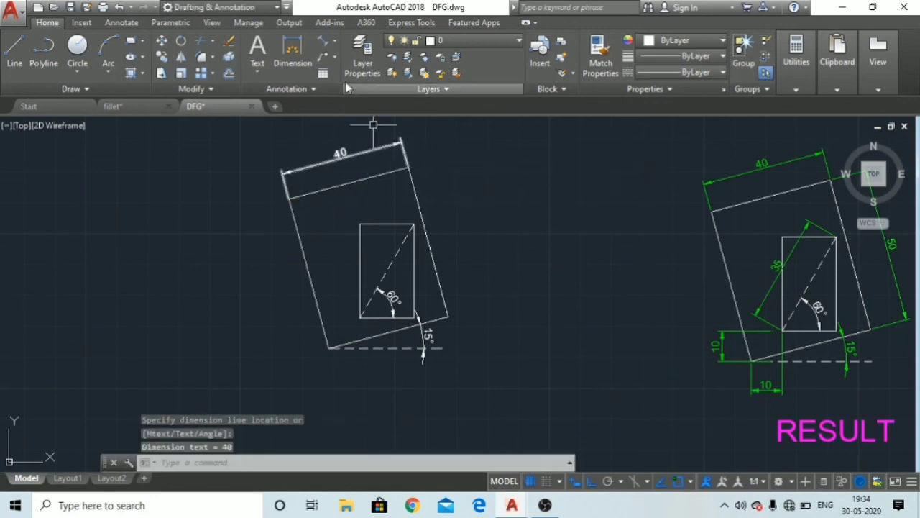
Add an aligned dimension along the tilted rectangle's right edge, placed outside the figure
key("Return")
left_click(407, 168)
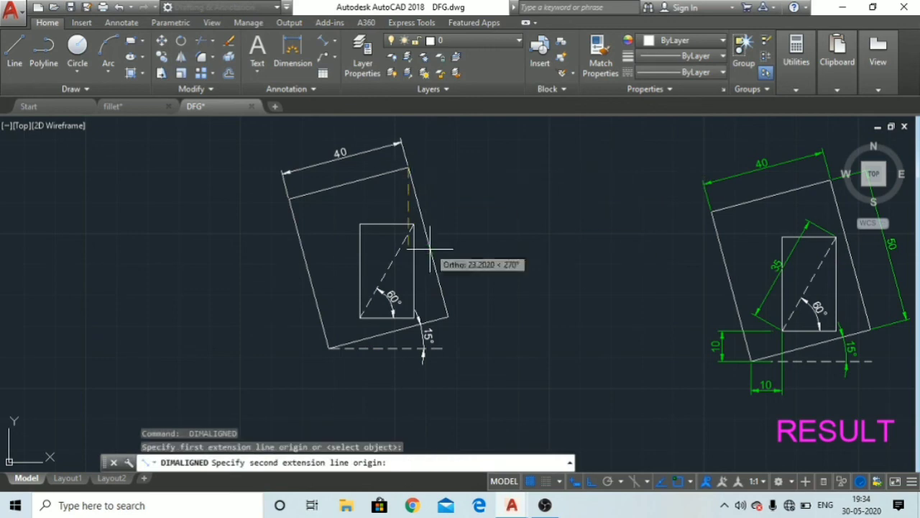
left_click(448, 316)
left_click(478, 291)
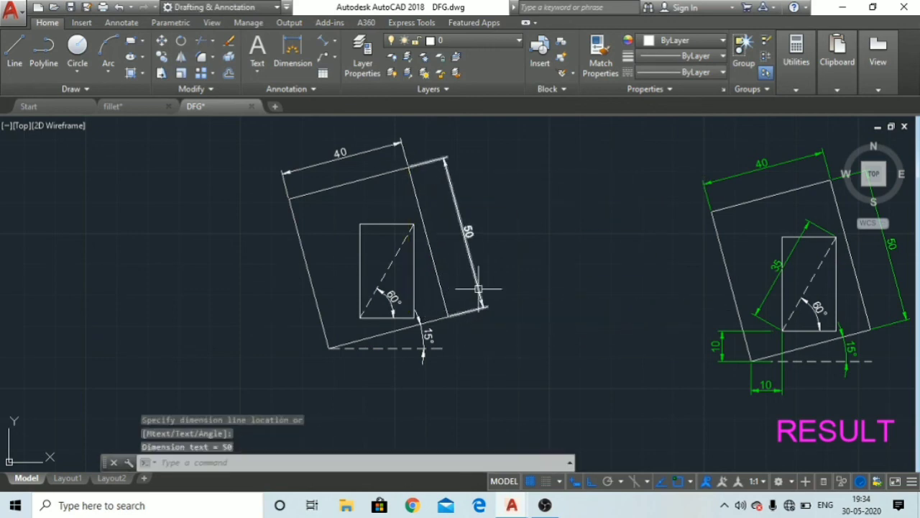
key("Escape")
key("Escape")
key("Escape")
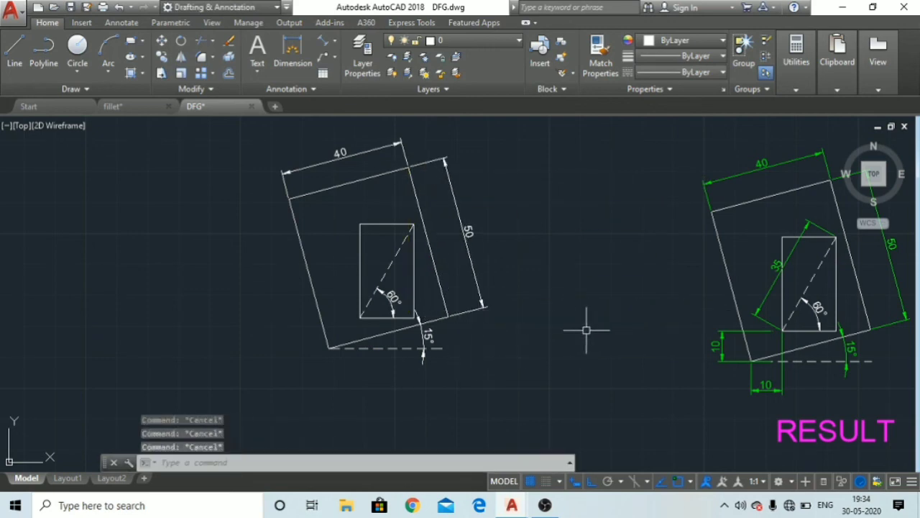
Add a vertical linear dimension from the inner rectangle's lower-left corner to the dashed baseline, placed left of the figure
left_click(334, 40)
left_click(348, 63)
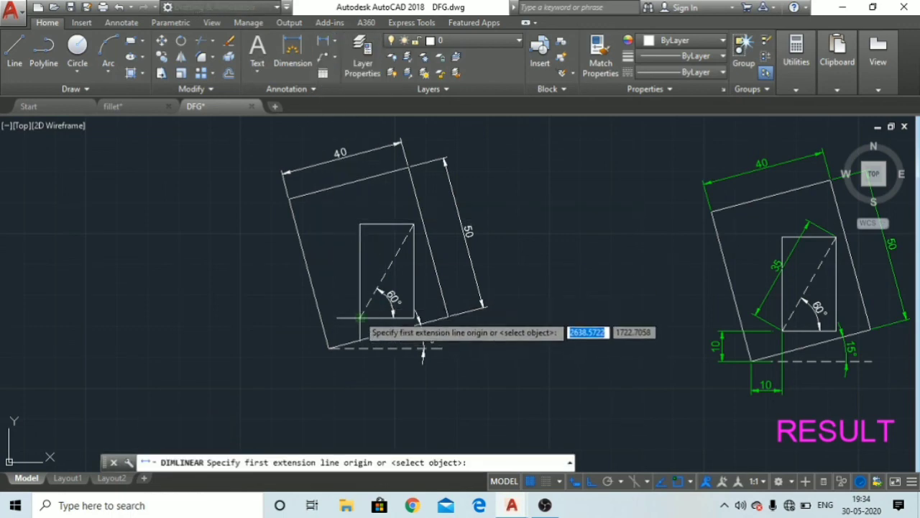
left_click(360, 317)
left_click(359, 348)
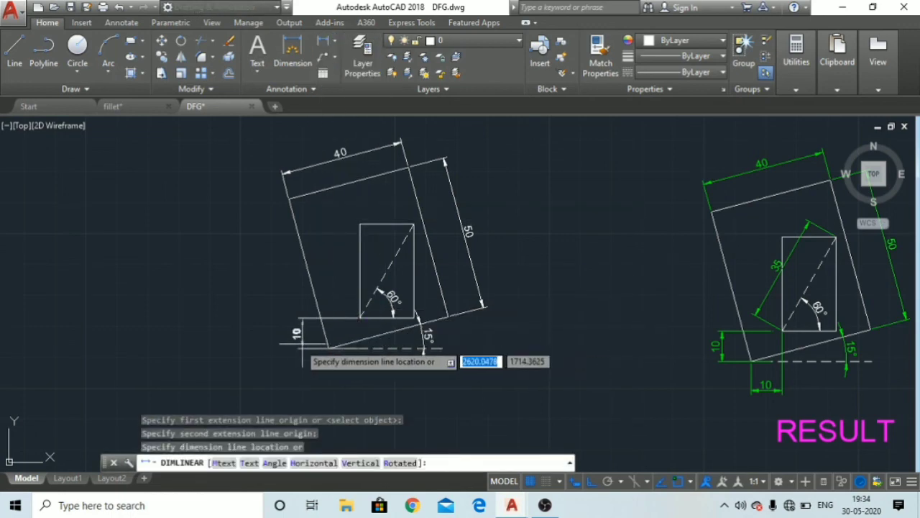
left_click(293, 351)
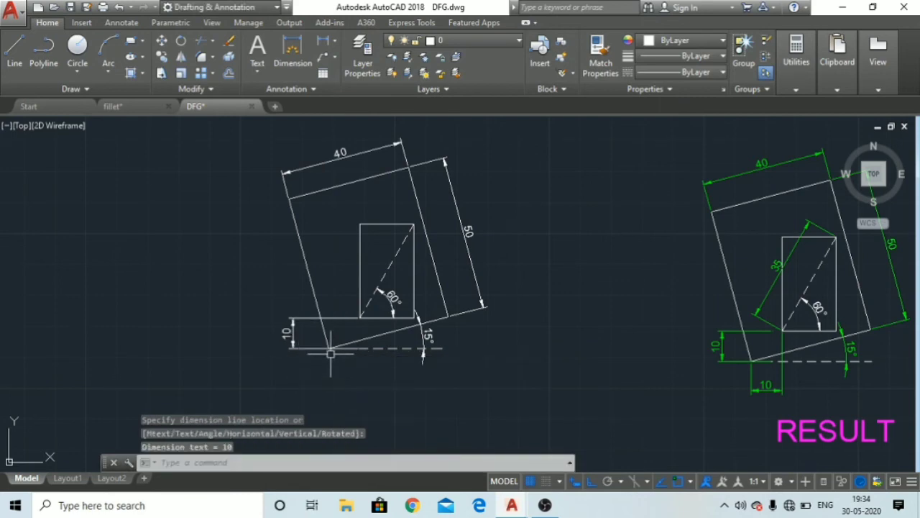
Add a horizontal linear dimension from the tilted rectangle's lowest corner to the inner rectangle's lower-left corner, placed below the figure
key("Return")
scroll(331, 353, "up", 2)
left_click(324, 351)
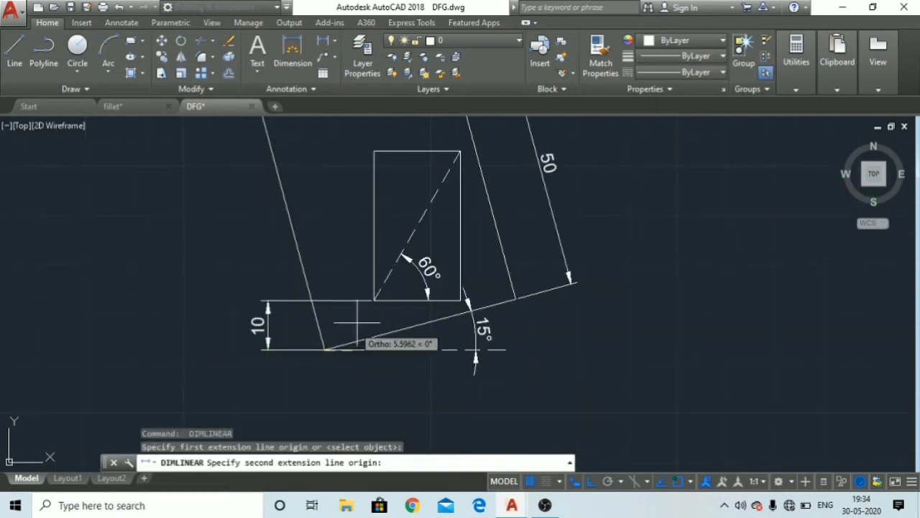
left_click(374, 300)
left_click(369, 405)
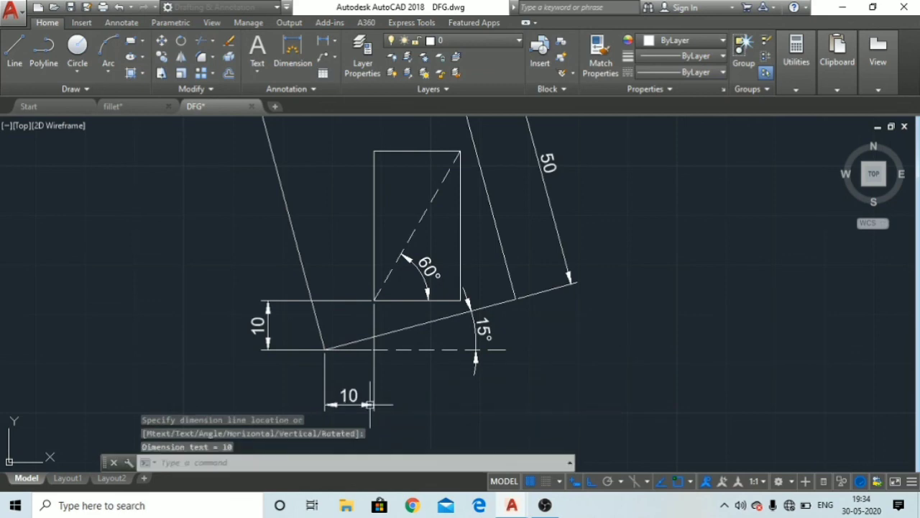
scroll(538, 397, "down", 2)
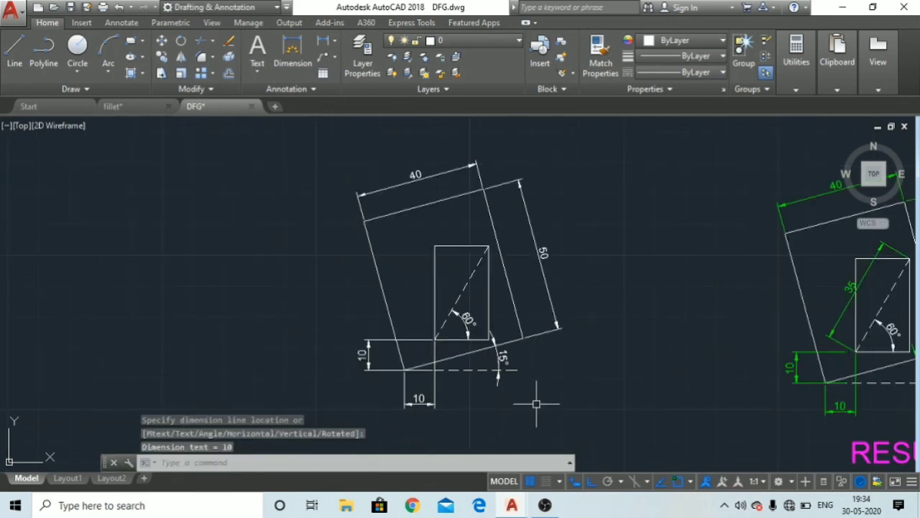
key("Escape")
key("Escape")
Change the colour of all linear, aligned and angular dimensions on the newly drawn figure to Green
mouse_move(536, 404)
middle_mouse_down()
mouse_move(450, 395)
mouse_move(413, 410)
mouse_move(412, 394)
middle_mouse_up()
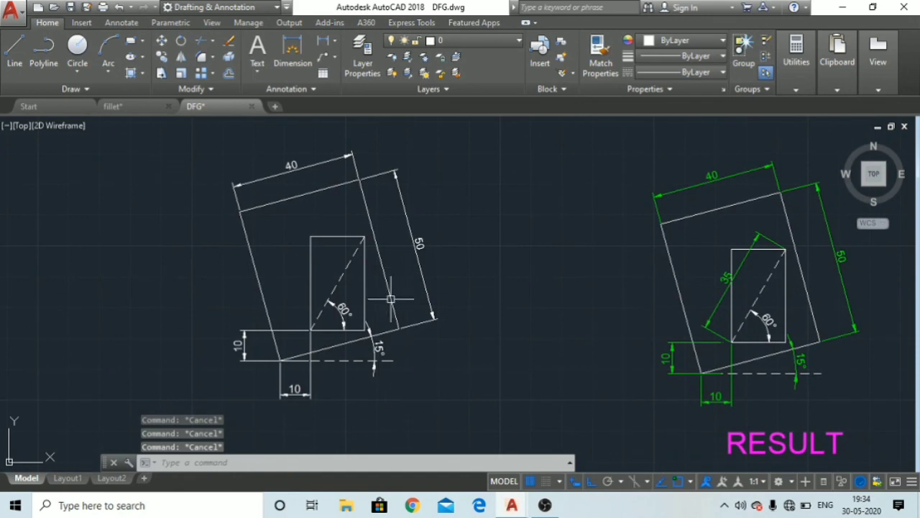
scroll(369, 306, "up", 2)
scroll(368, 307, "down", 2)
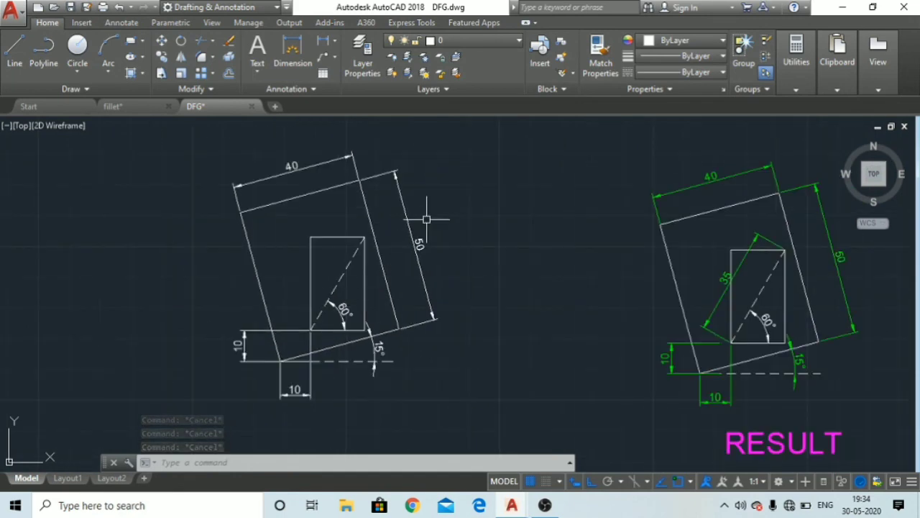
left_click(416, 248)
left_click(295, 171)
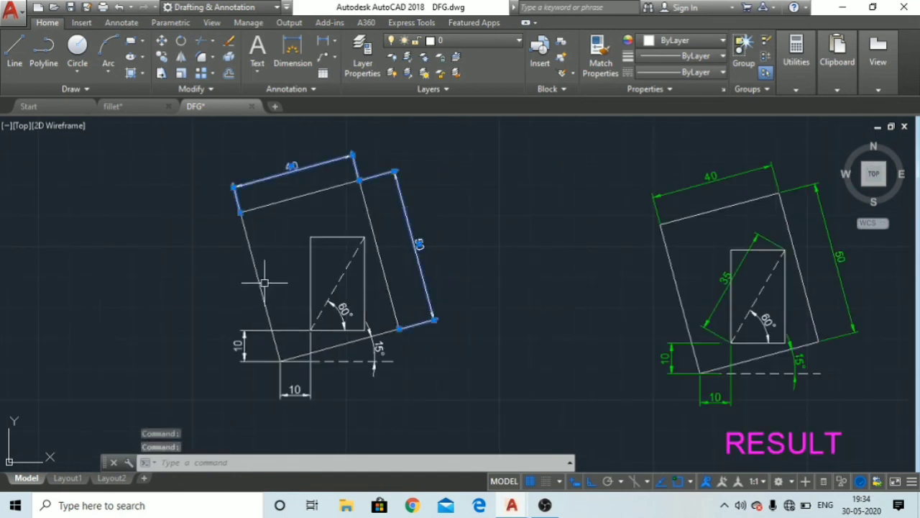
left_click(254, 345)
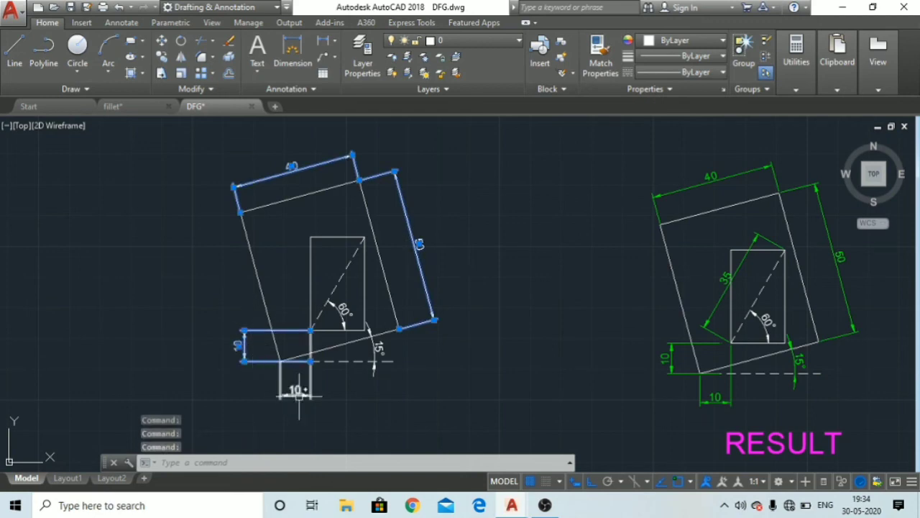
left_click(286, 389)
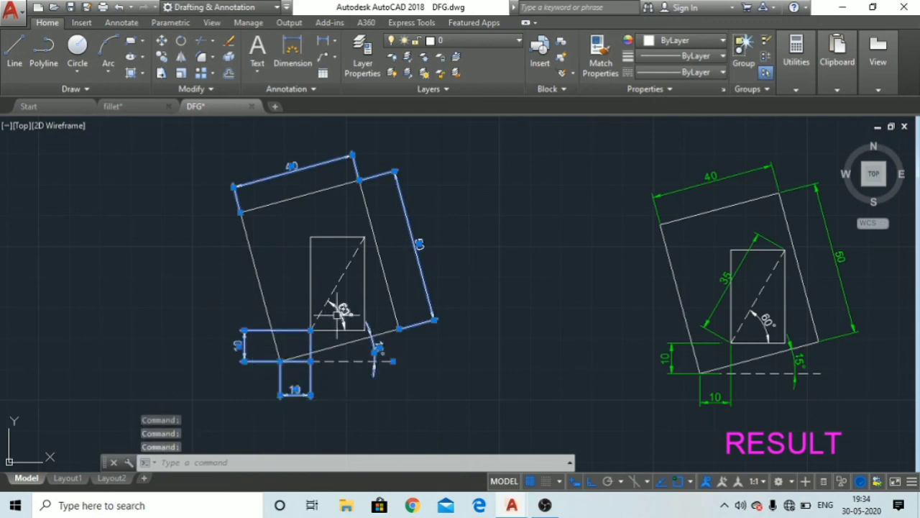
left_click(690, 41)
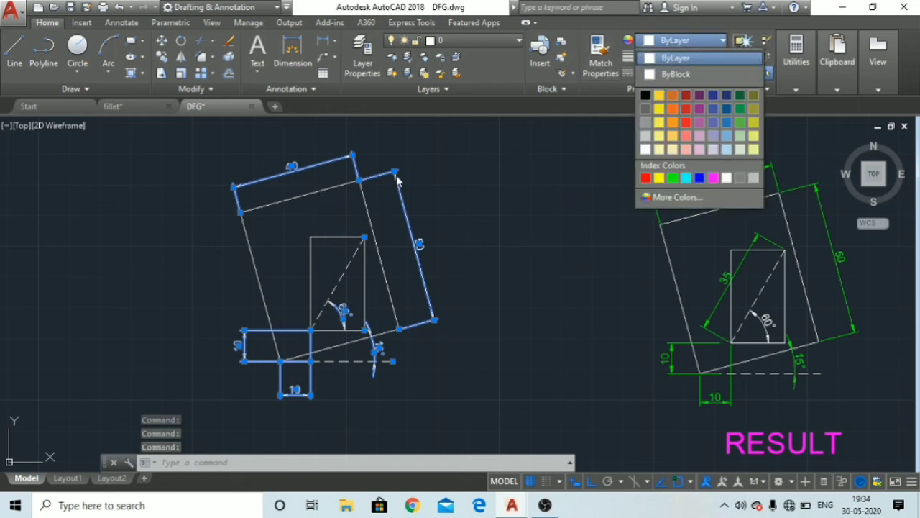
left_click(716, 43)
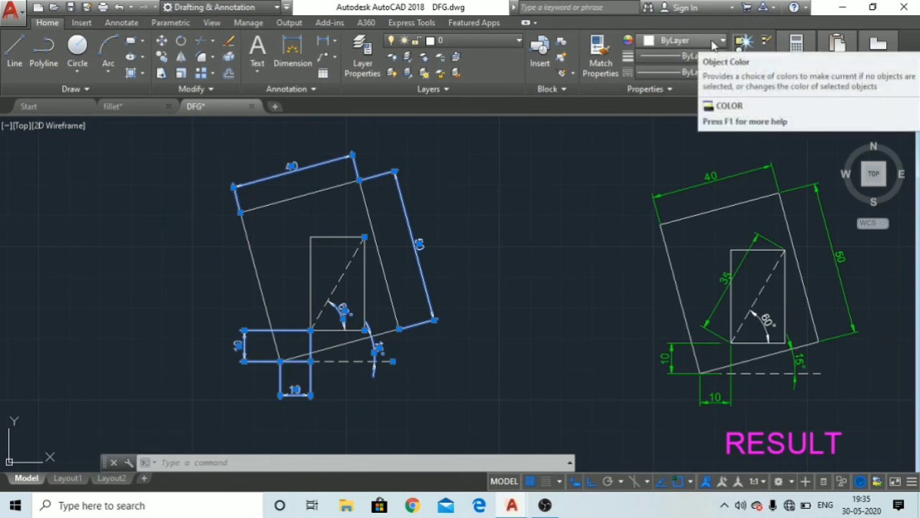
left_click(713, 44)
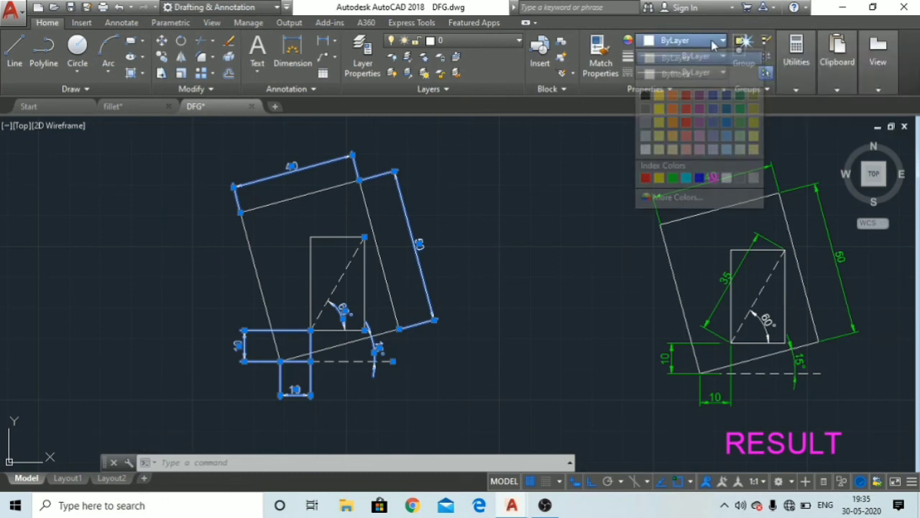
left_click(678, 181)
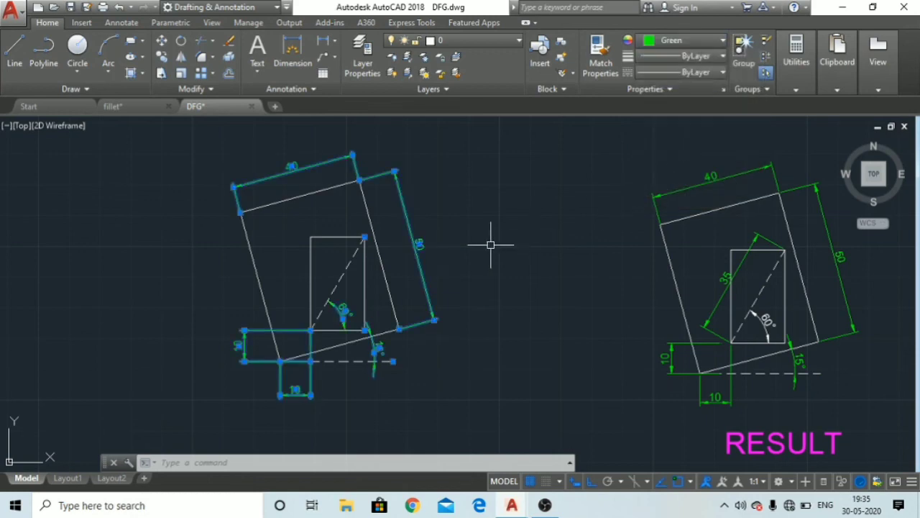
key("Escape")
key("Escape")
key("Escape")
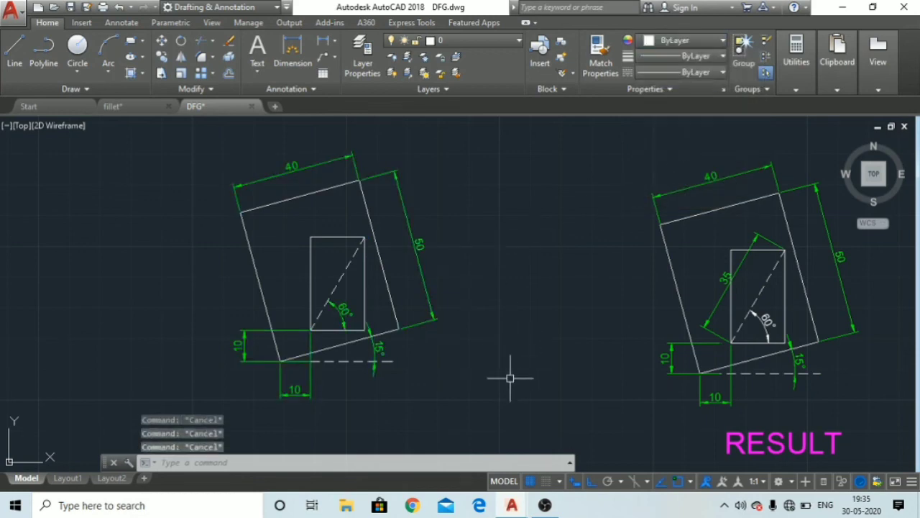